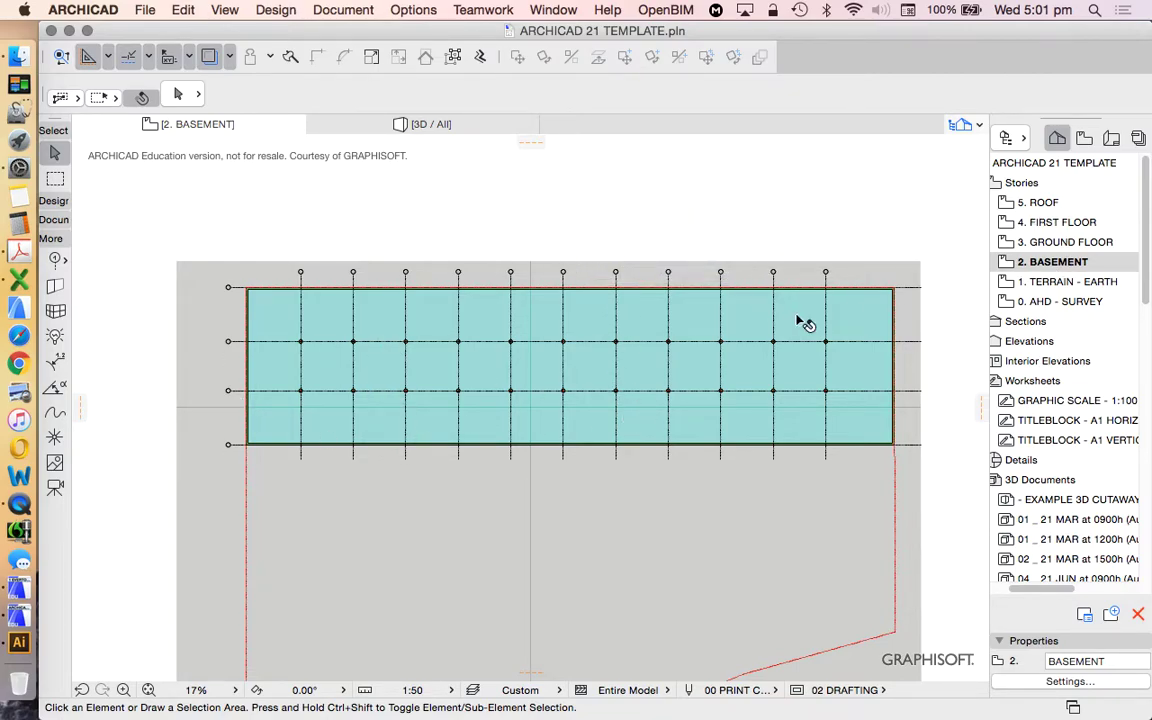
Open the 3. GROUND FLOOR story and check the area covered by its main slab.
double_click(1064, 242)
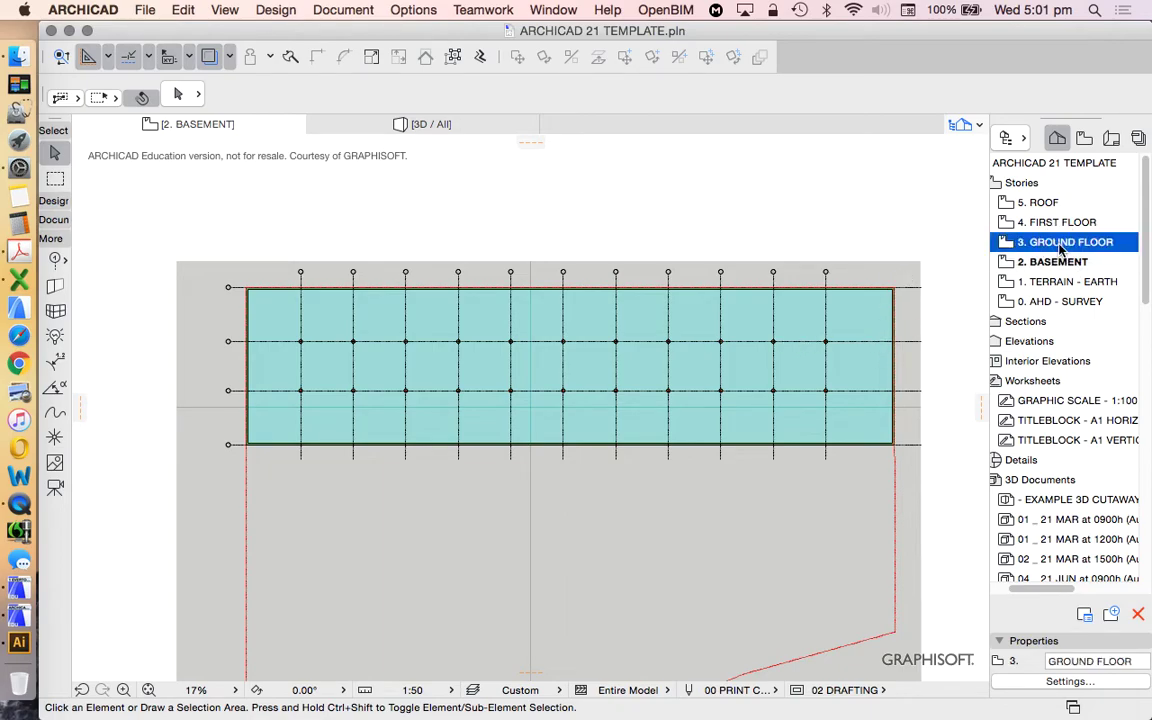
scroll(490, 268, up, 3)
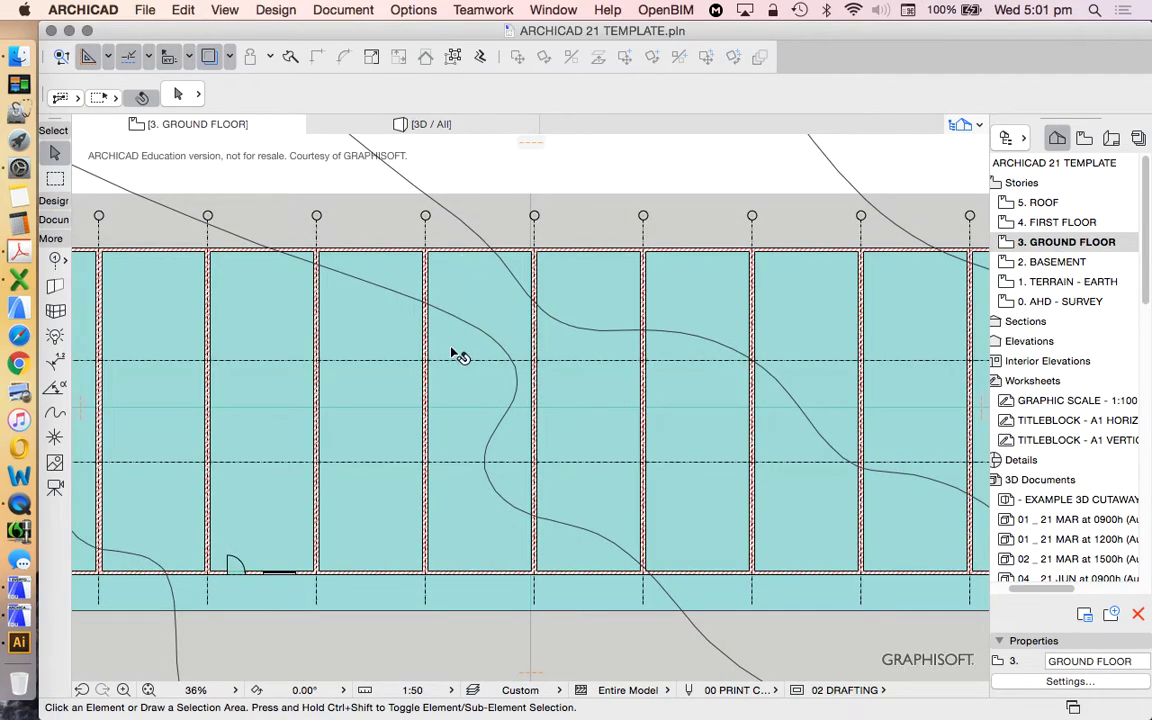
scroll(455, 352, down, 1)
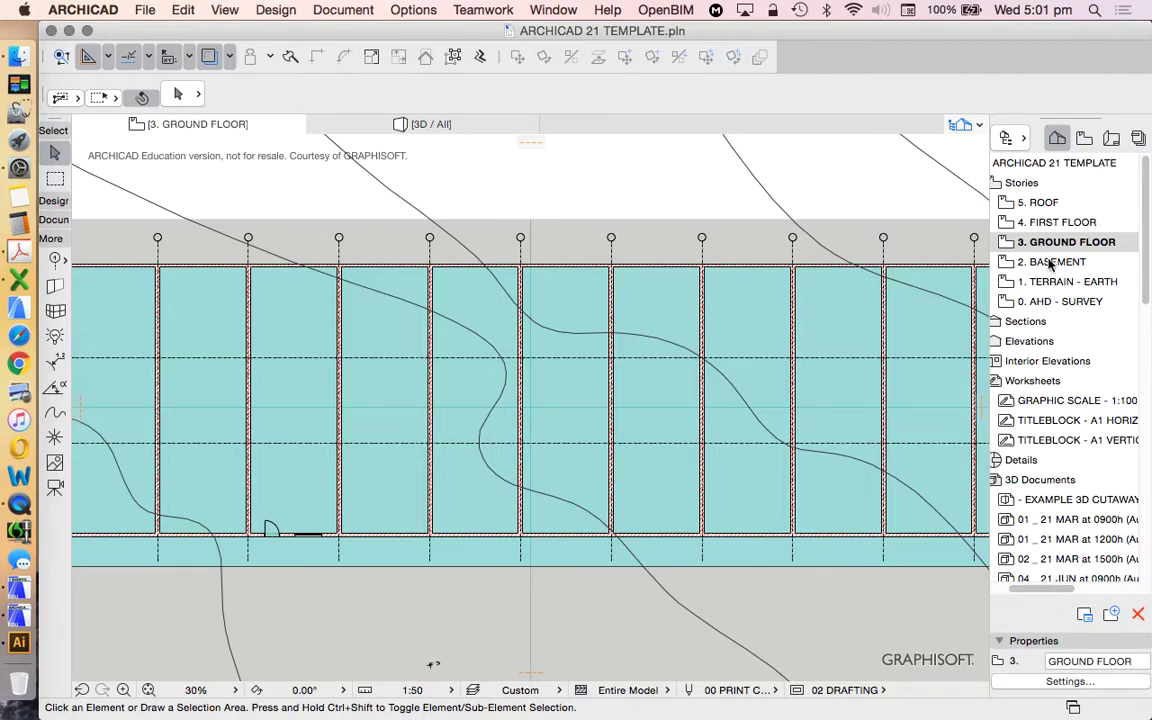
click(375, 484)
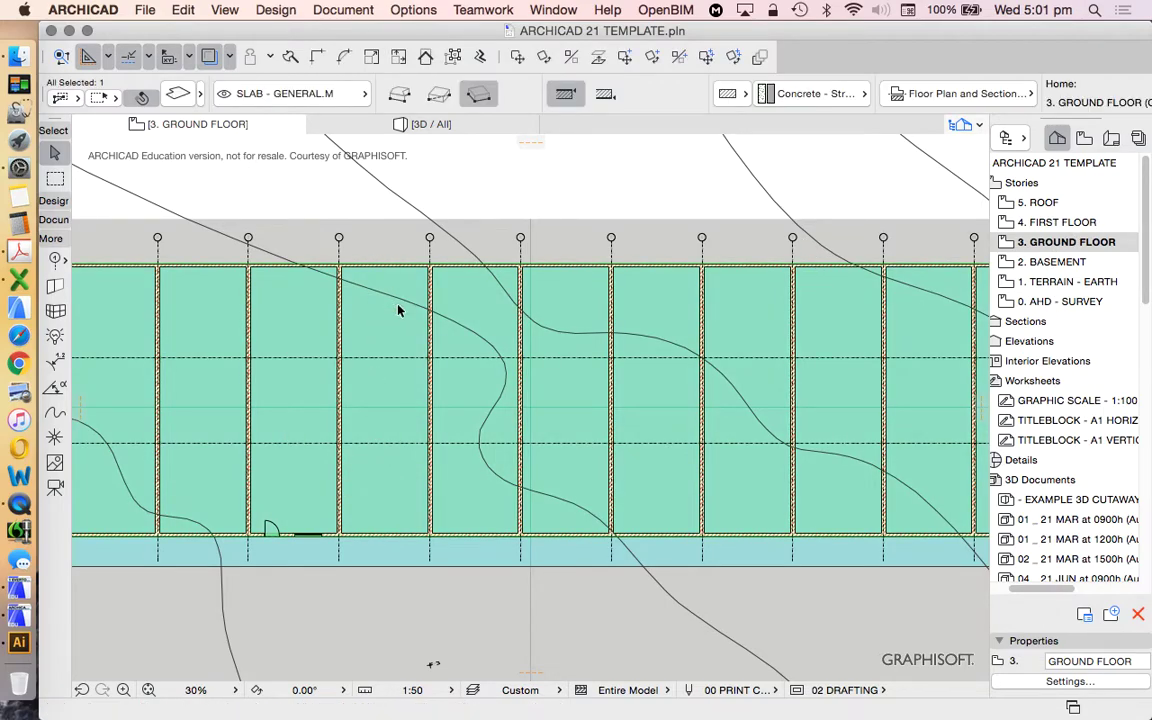
scroll(398, 310, down, 3)
scroll(460, 450, up, 1)
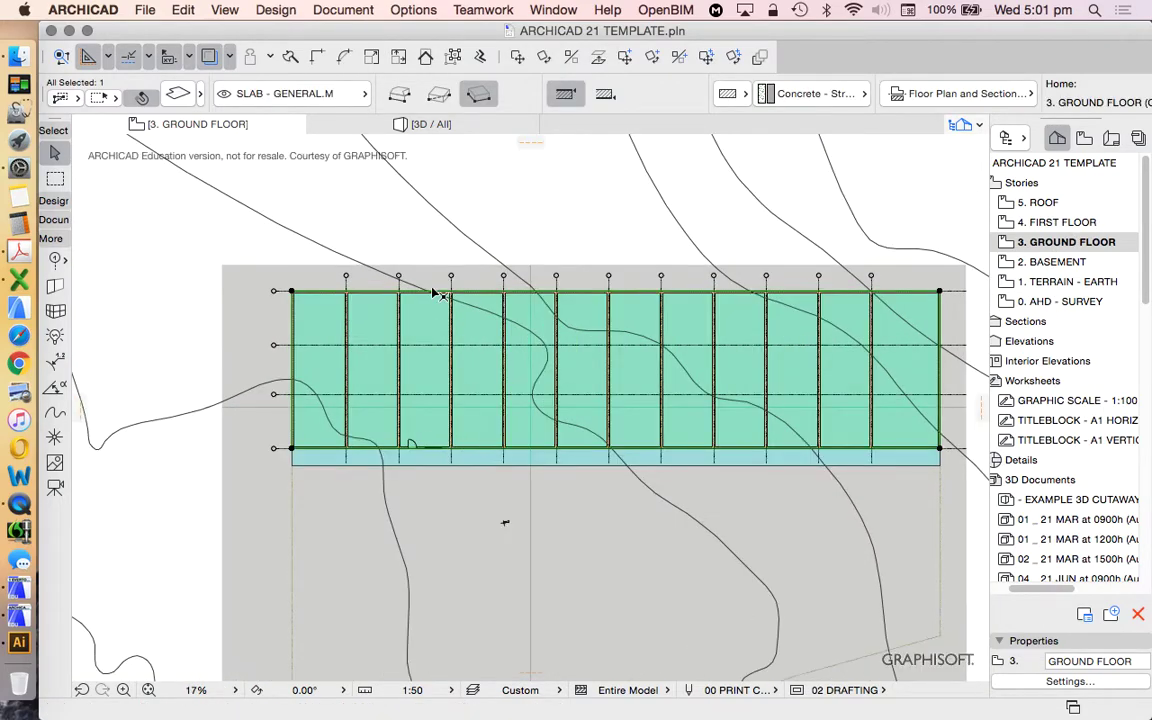
click(124, 285)
Select all walls on the ground floor and group them.
click(54, 201)
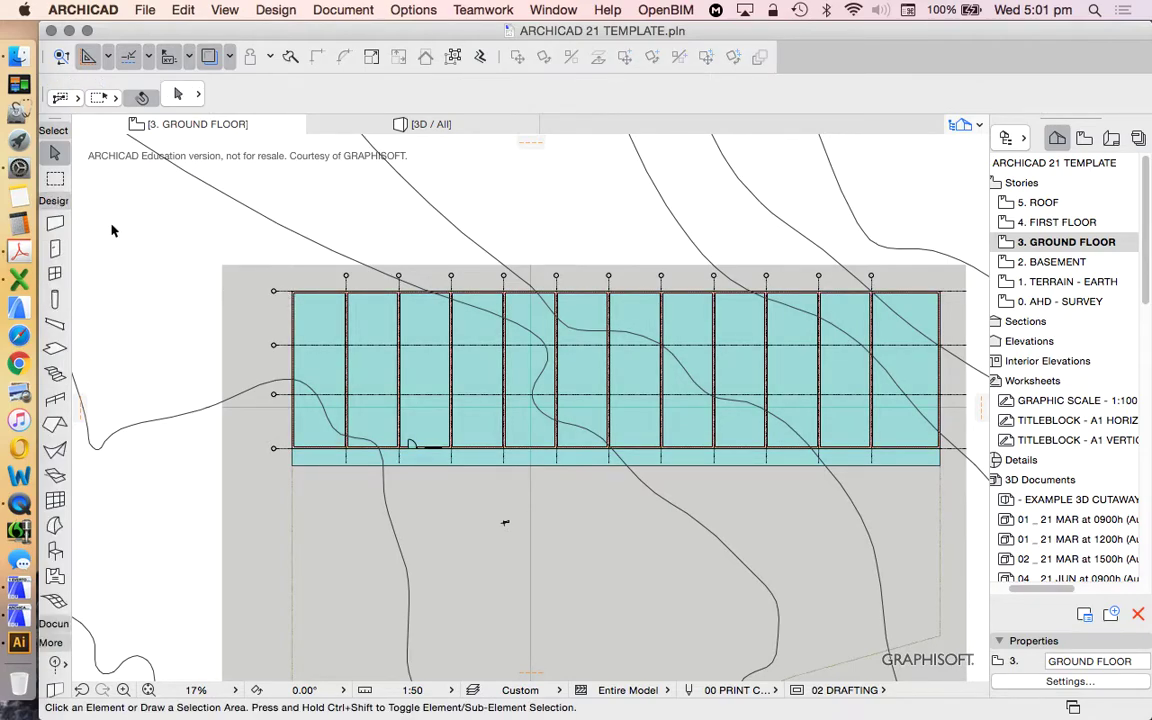
click(55, 224)
key(super+a)
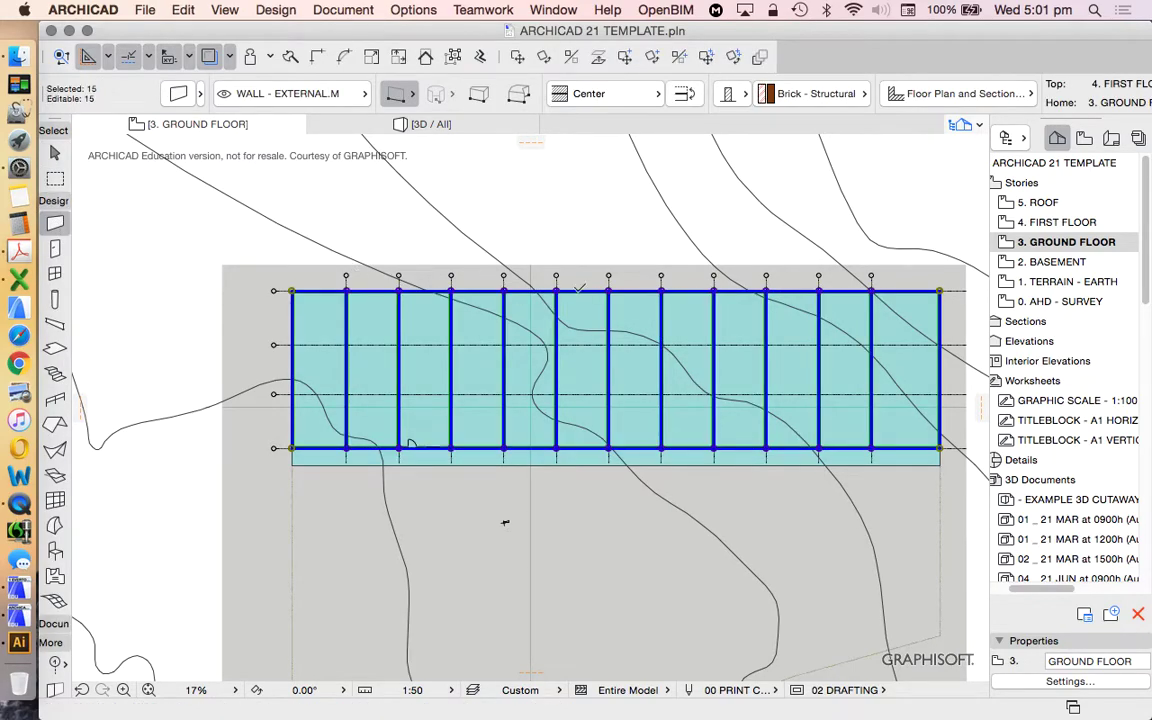
click(183, 10)
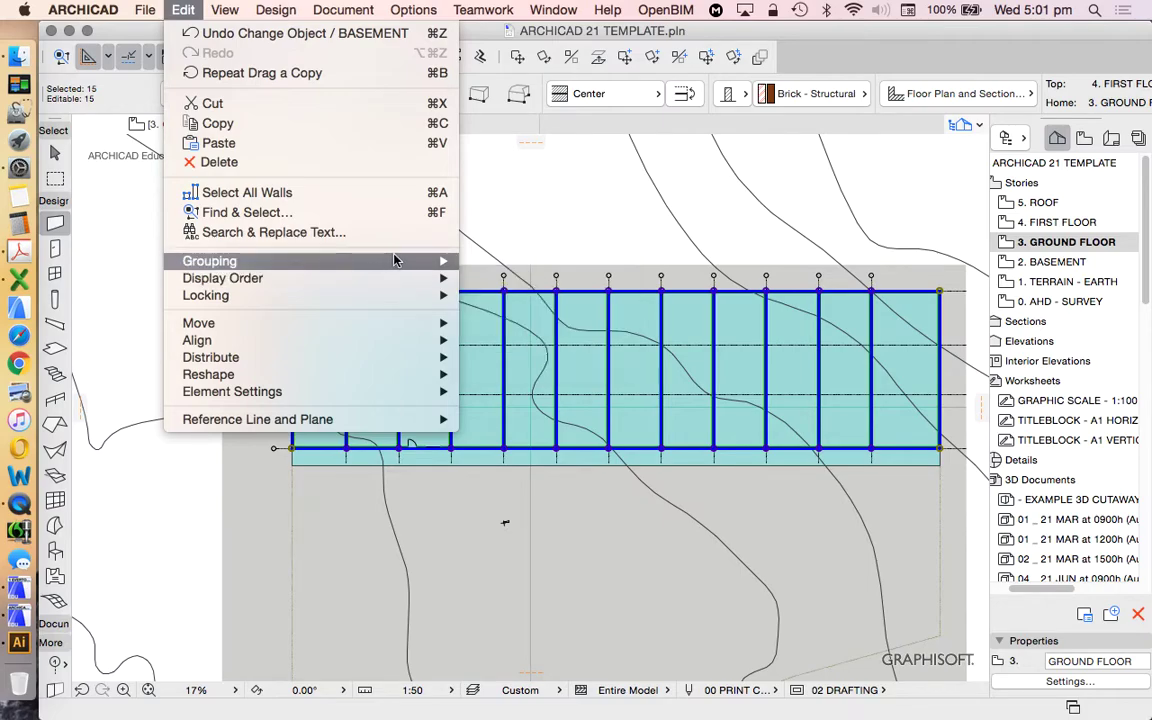
mouse_move(300, 261)
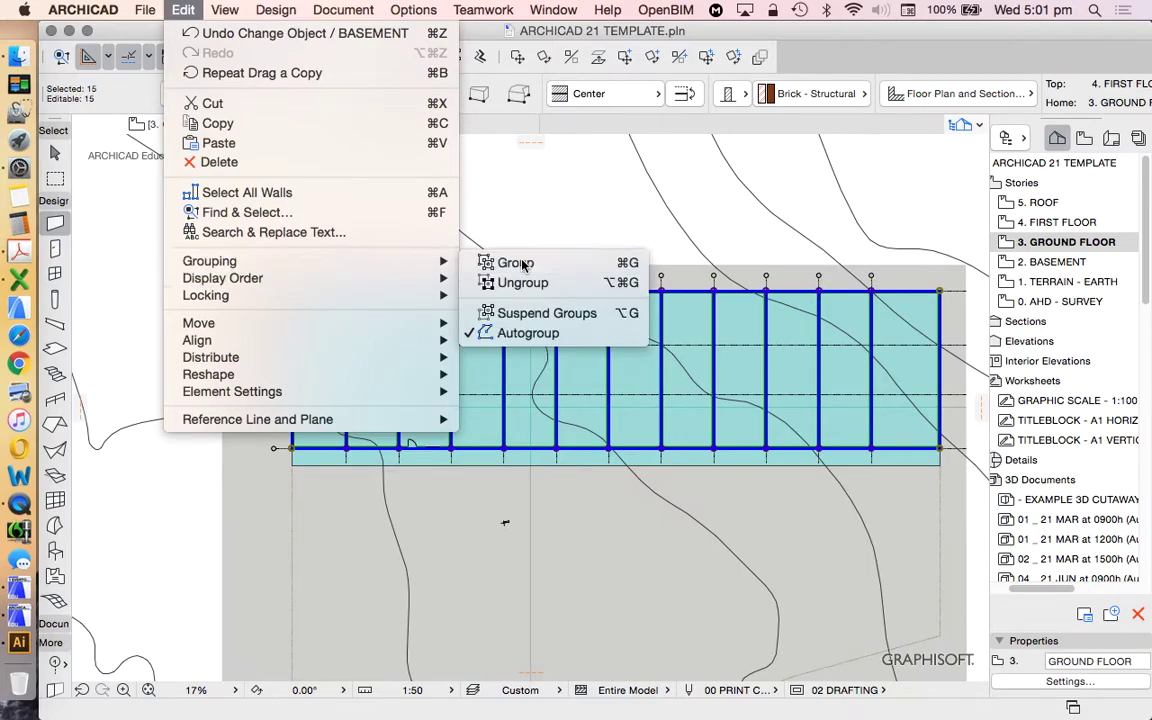
click(516, 263)
Add the main slab to the wall selection and paste a copy in the same position on the 4. FIRST FLOOR story.
click(484, 338)
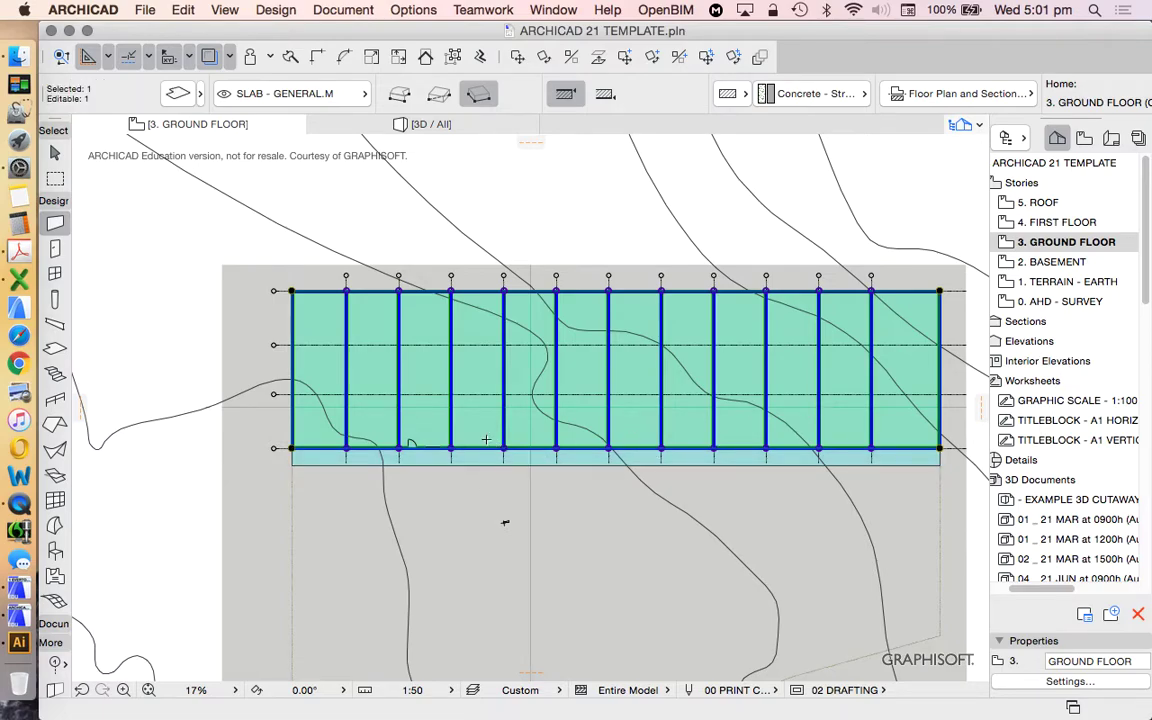
double_click(1057, 222)
scroll(316, 345, down, 4)
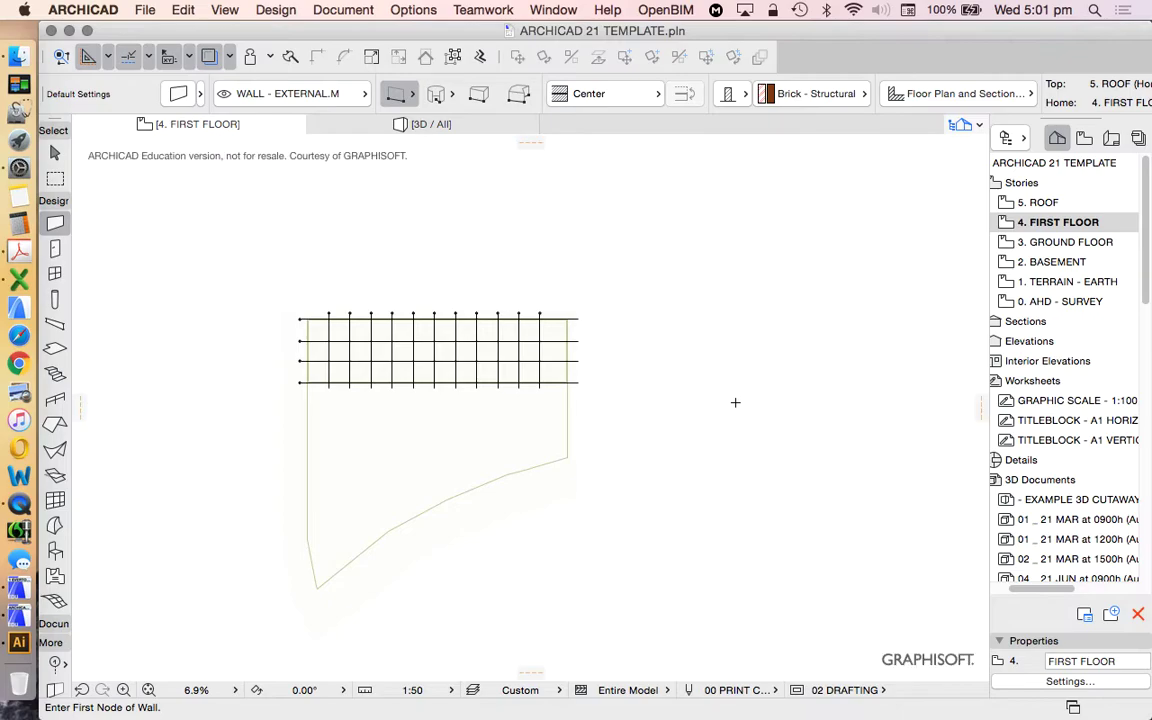
key(super+z)
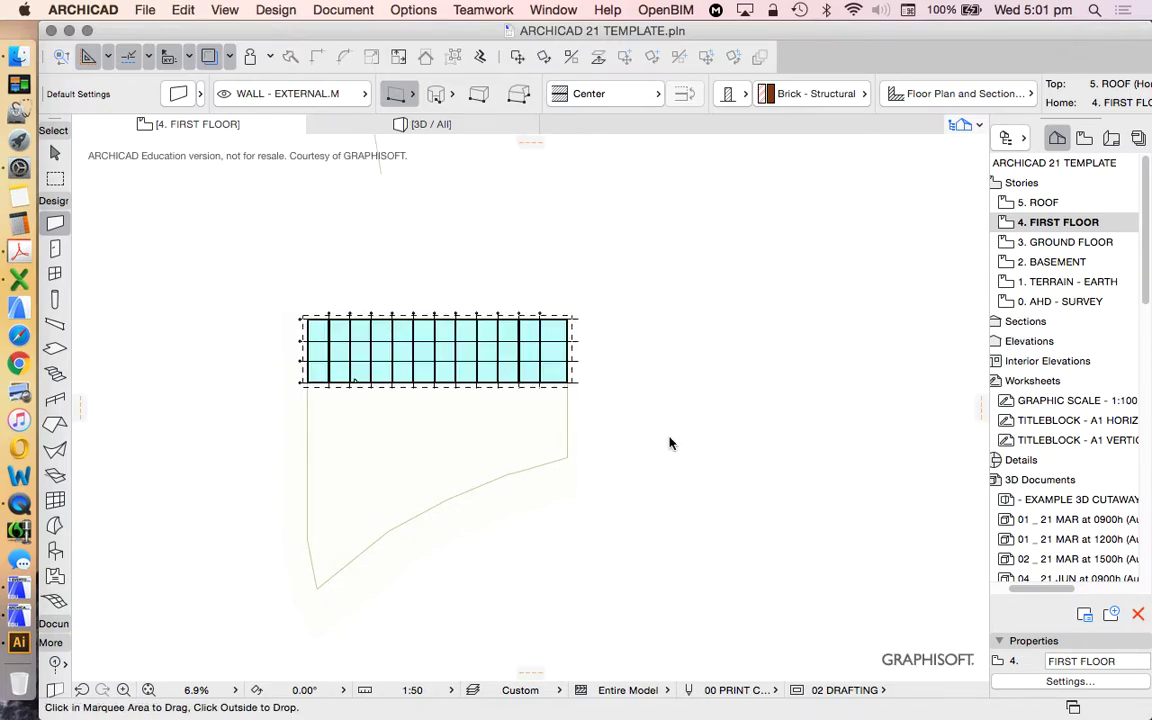
scroll(300, 310, up, 5)
scroll(373, 303, down, 2)
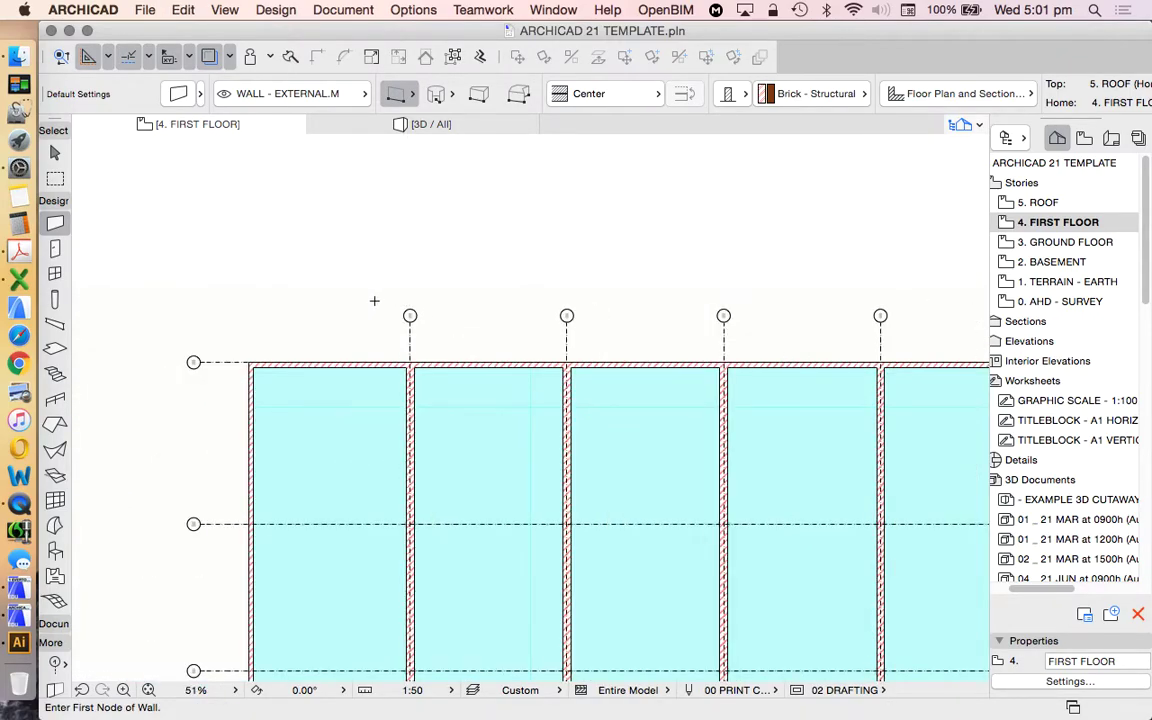
scroll(500, 300, up, 4)
scroll(656, 283, down, 6)
scroll(560, 310, up, 4)
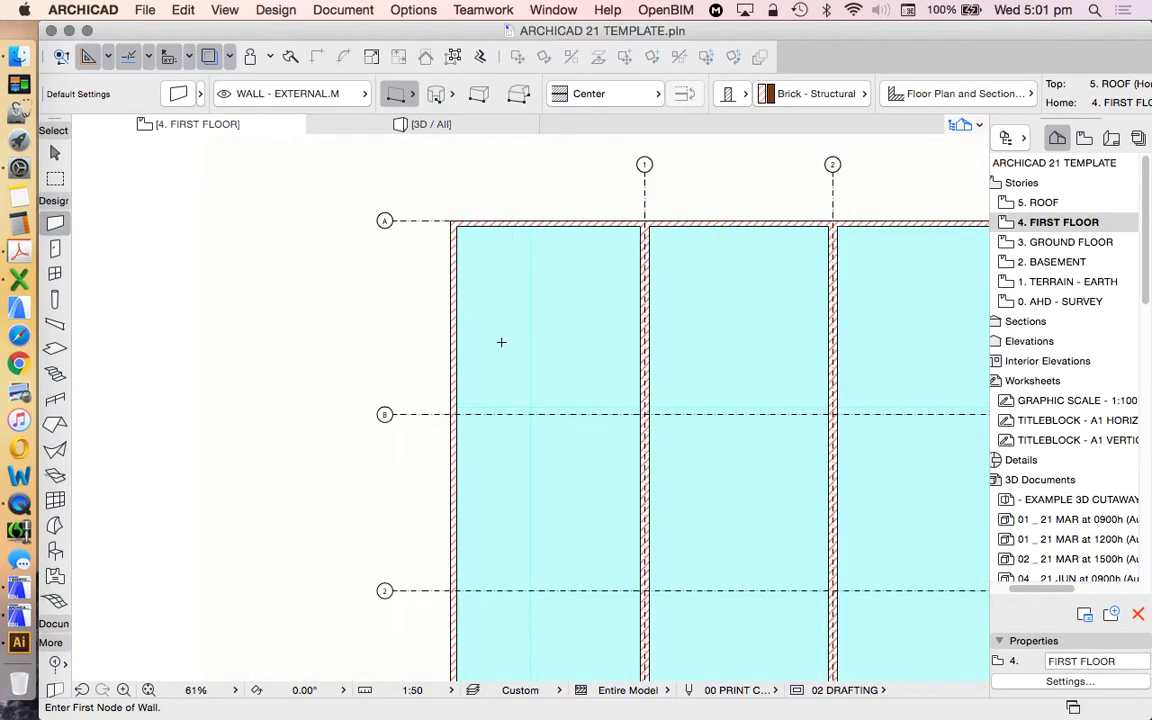
scroll(411, 267, down, 5)
double_click(1030, 203)
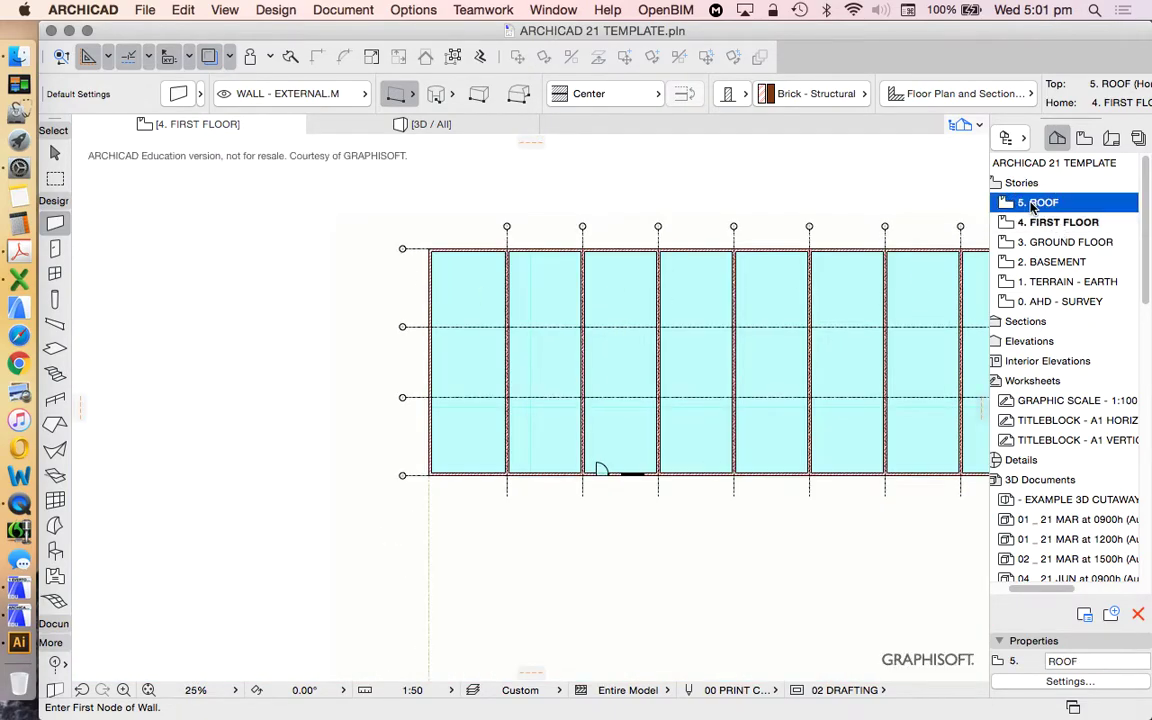
scroll(360, 318, down, 3)
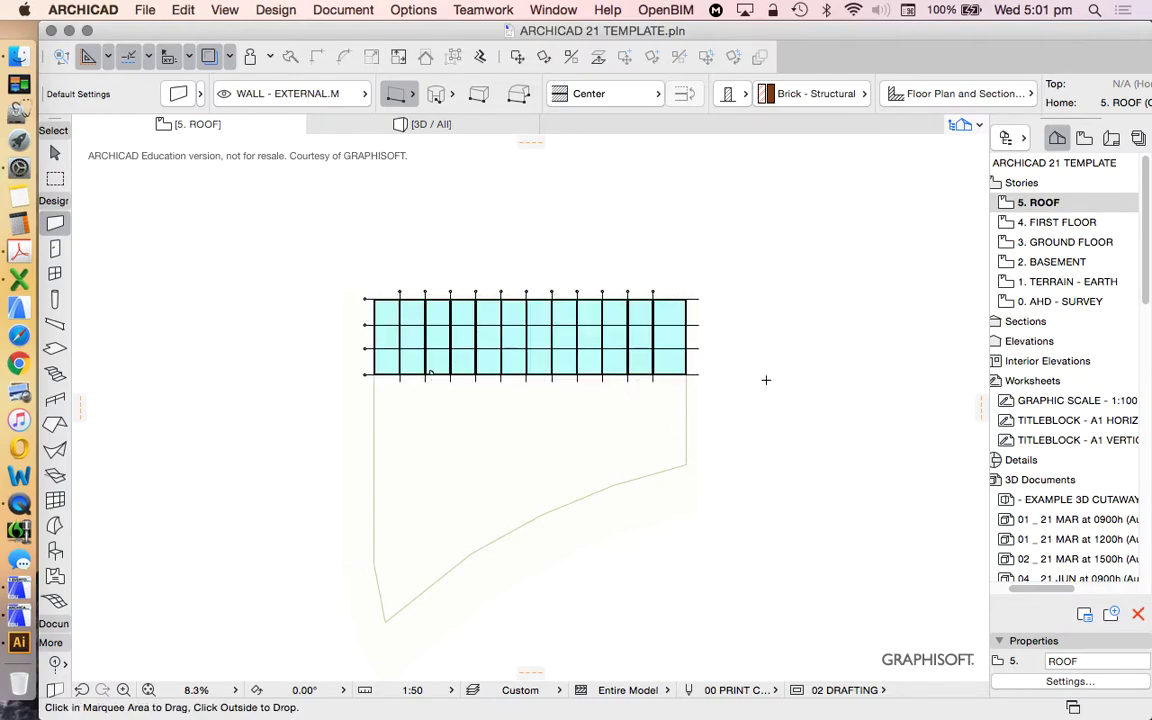
key(Escape)
Copy only the first-floor slab and paste it in the same position on the 5. ROOF story.
double_click(1063, 222)
scroll(600, 345, up, 3)
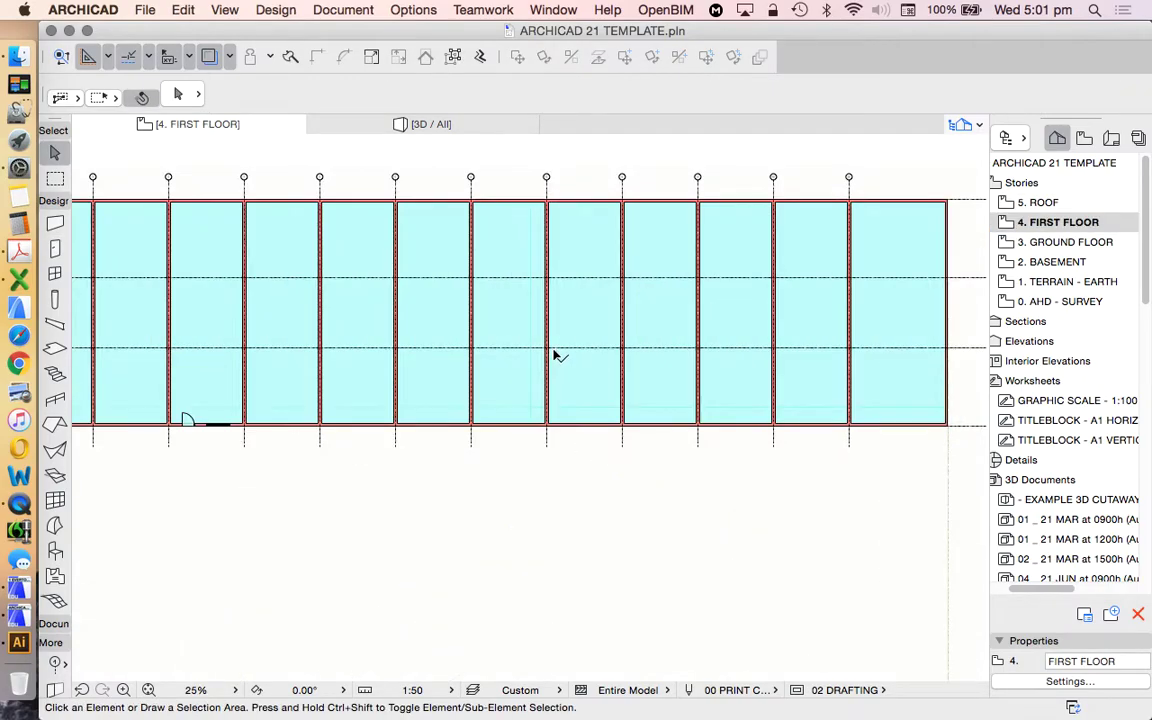
scroll(524, 386, down, 1)
click(622, 365)
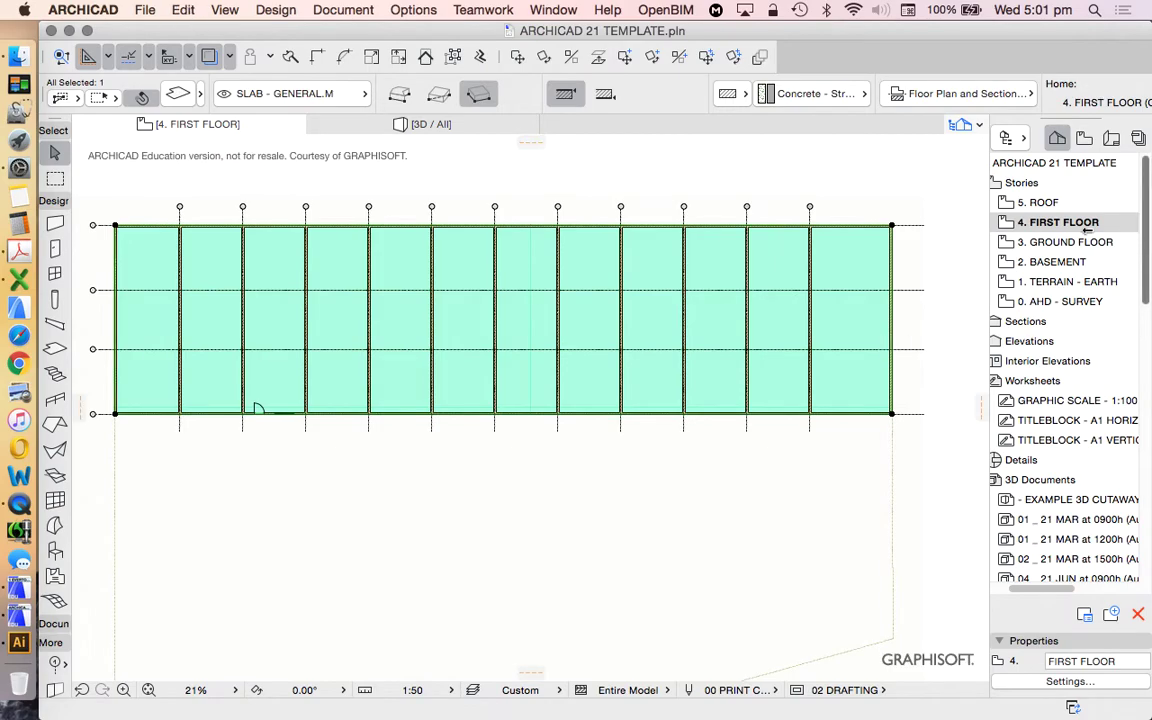
double_click(1036, 202)
scroll(716, 366, down, 1)
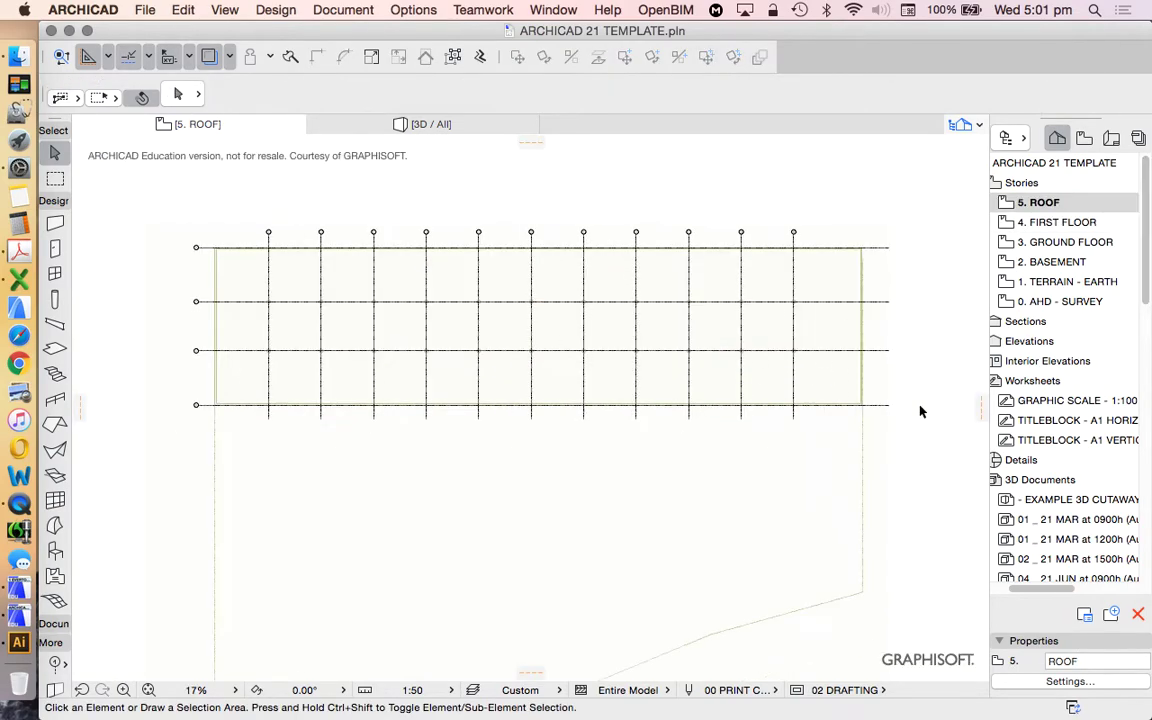
key(super+v)
click(929, 494)
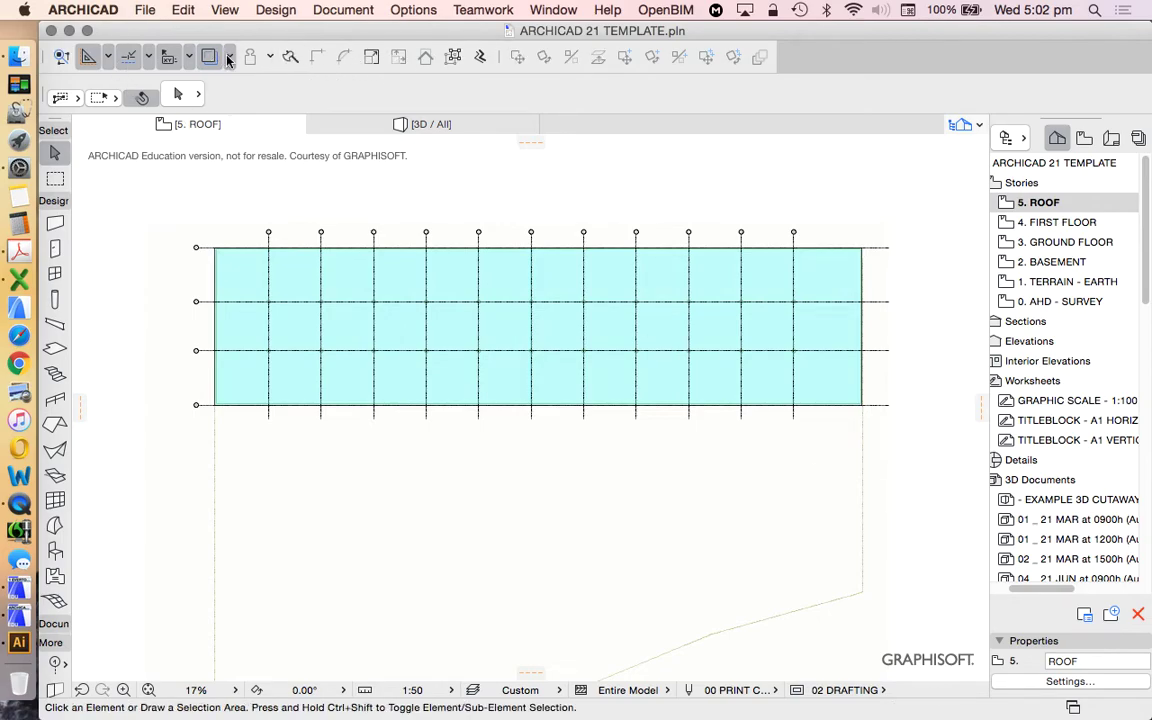
Turn off the trace reference on the roof plan and check the pasted slab.
scroll(283, 224, up, 3)
scroll(329, 314, down, 3)
scroll(343, 324, up, 3)
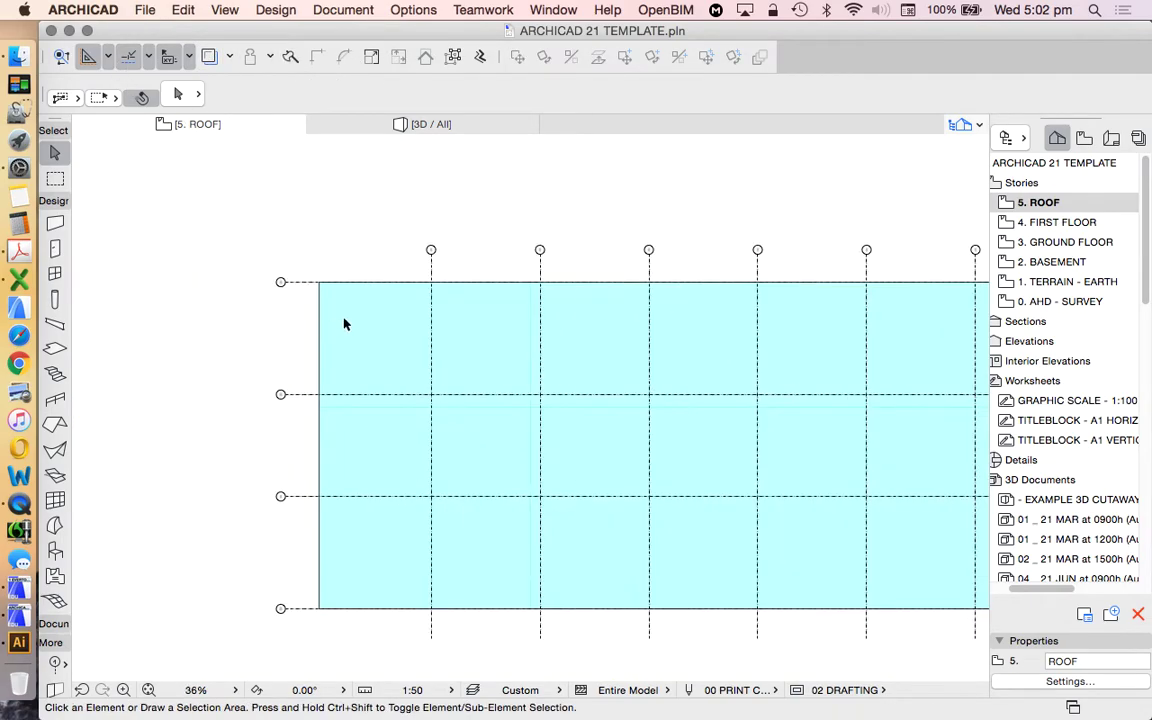
click(343, 321)
click(370, 259)
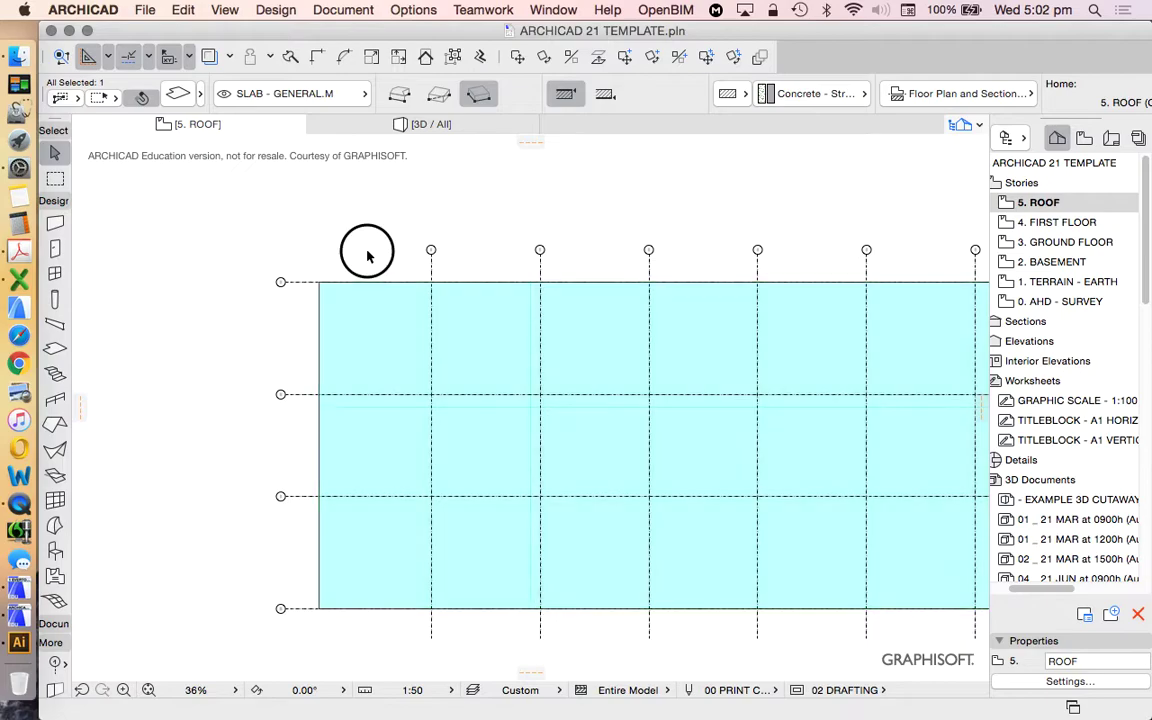
scroll(335, 295, up, 2)
scroll(336, 278, down, 2)
scroll(337, 278, down, 3)
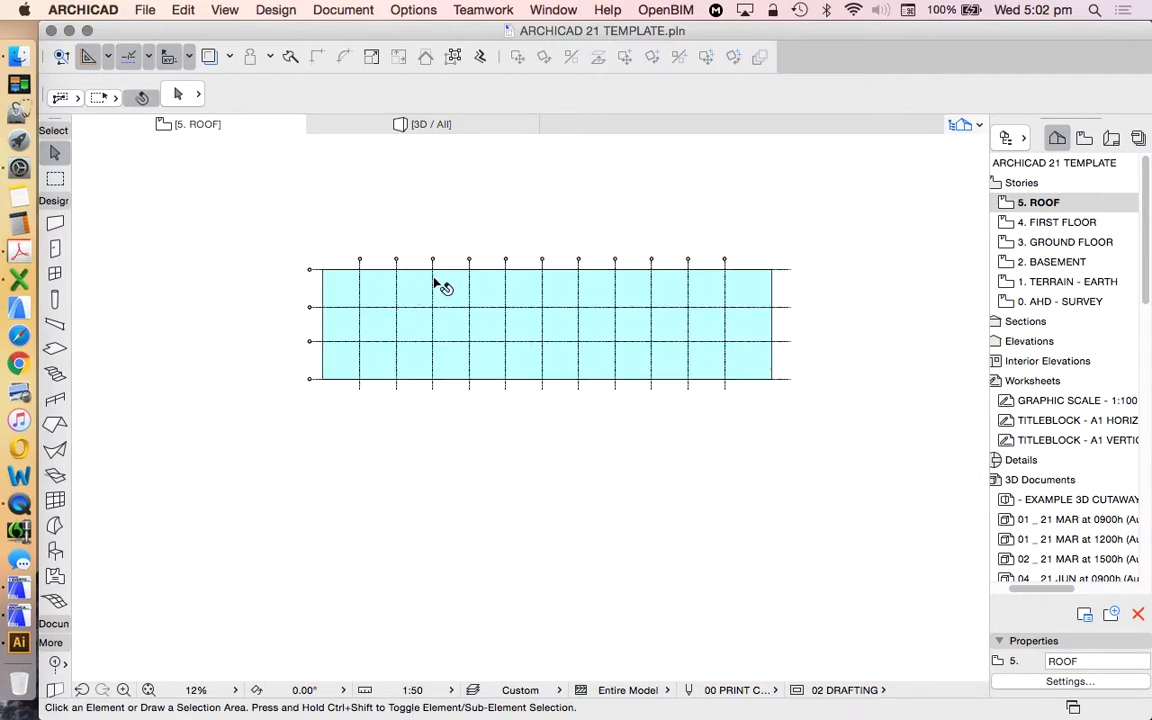
Show the whole model in 3D and examine the stacked stories, including the door and window on the upper floor.
right_click(918, 301)
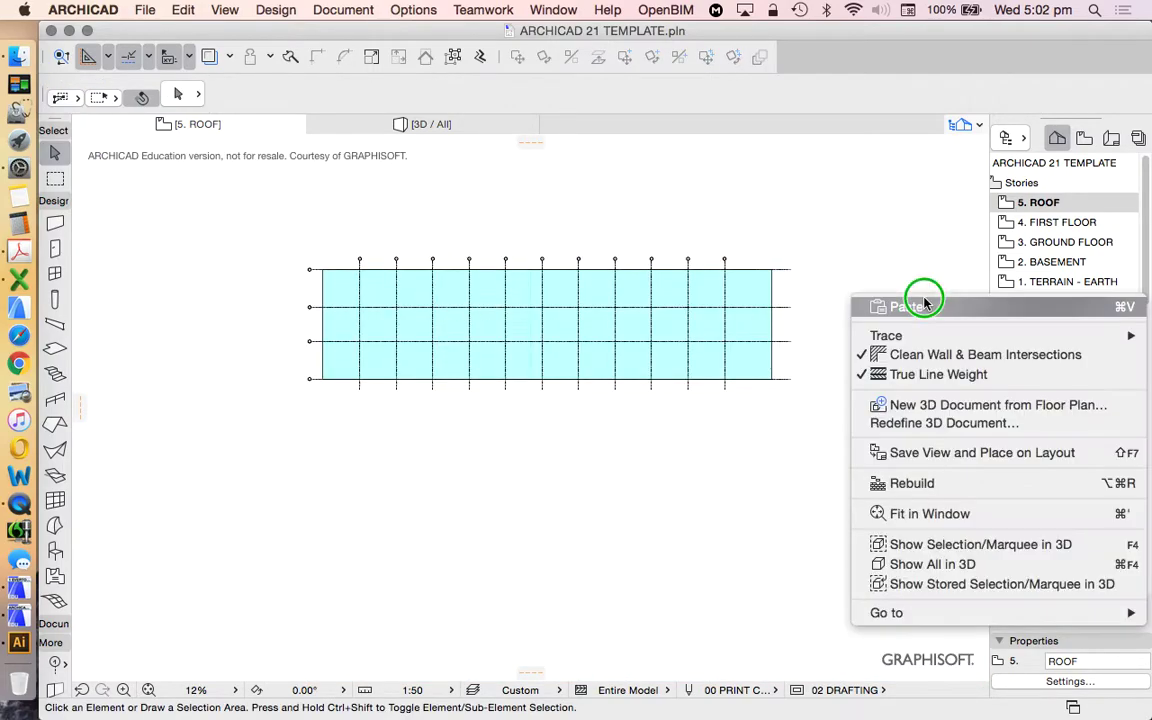
click(920, 560)
shift+middle_drag(725, 453, 396, 409)
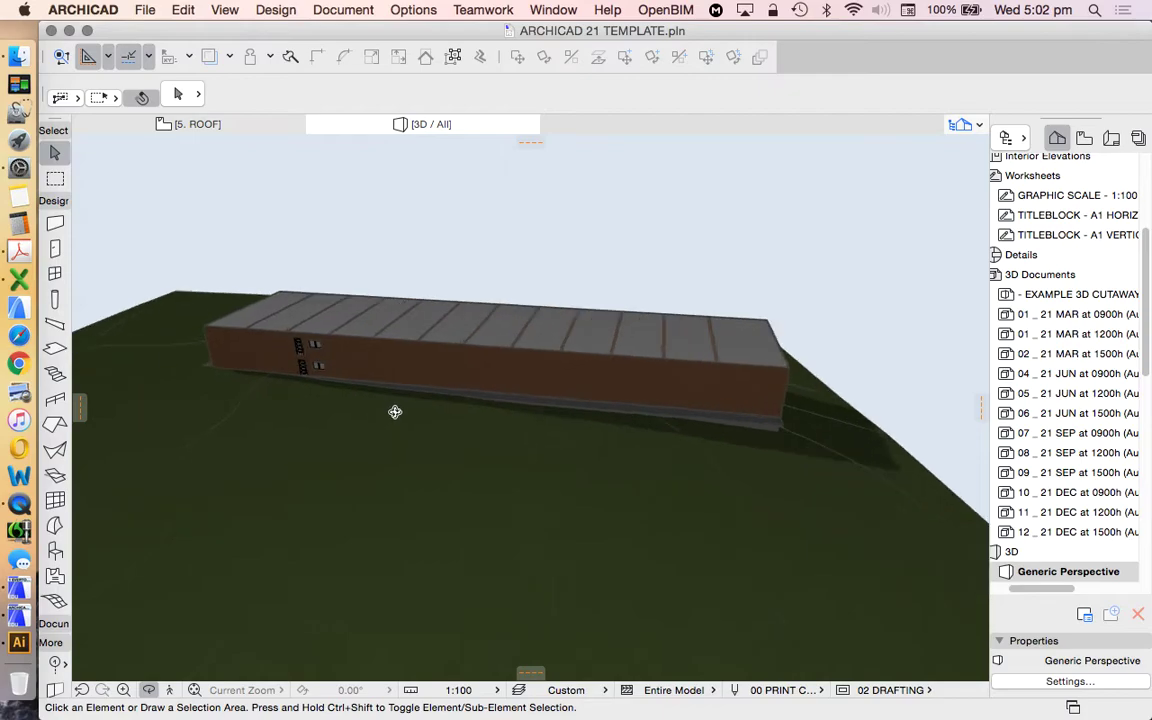
scroll(265, 345, up, 4)
click(303, 330)
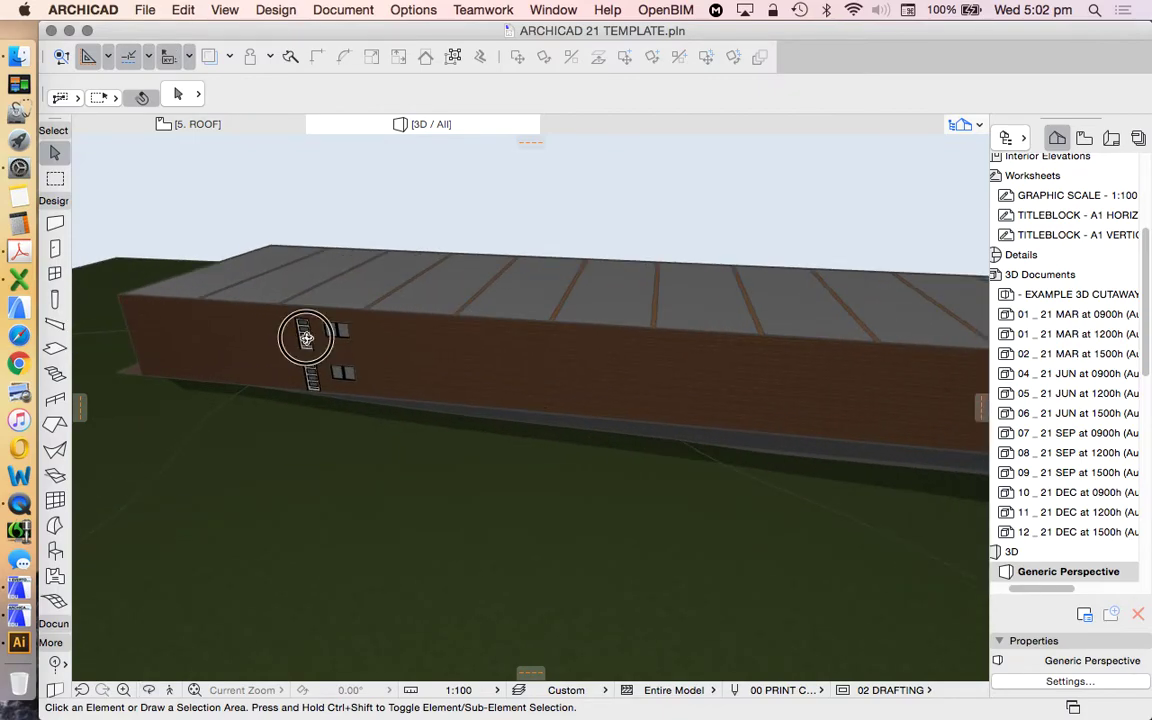
shift+click(340, 334)
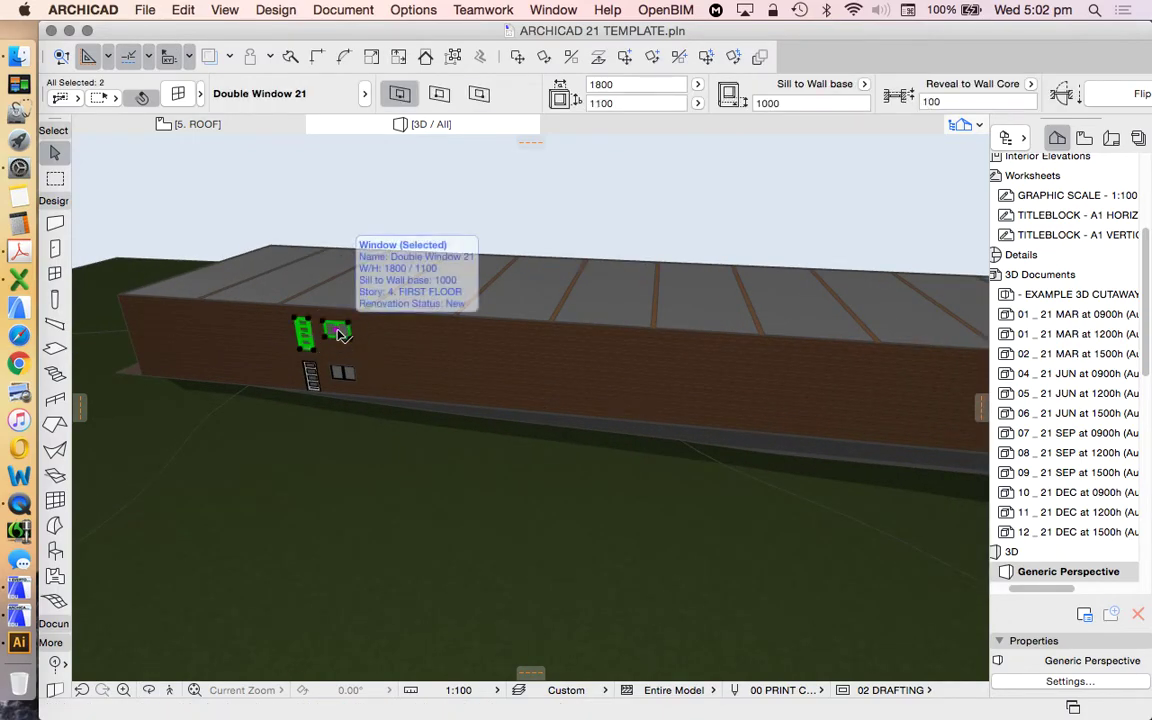
key(Escape)
scroll(360, 560, down, 5)
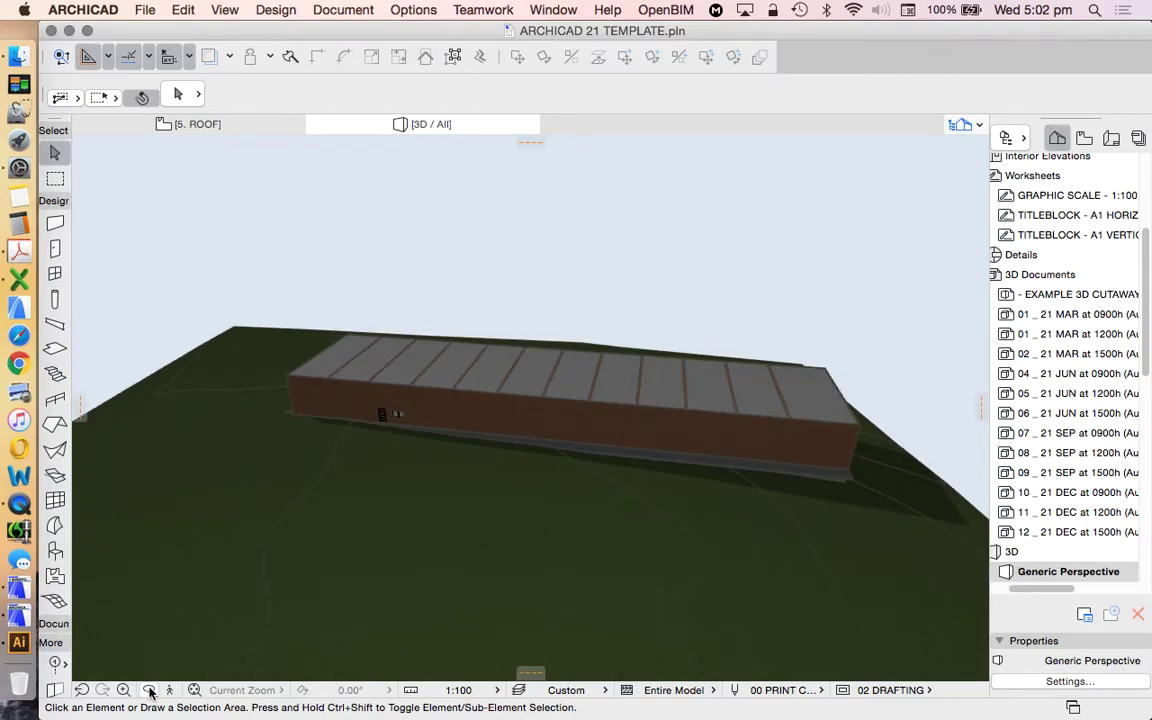
shift+middle_drag(766, 399, 900, 404)
scroll(1060, 237, up, 5)
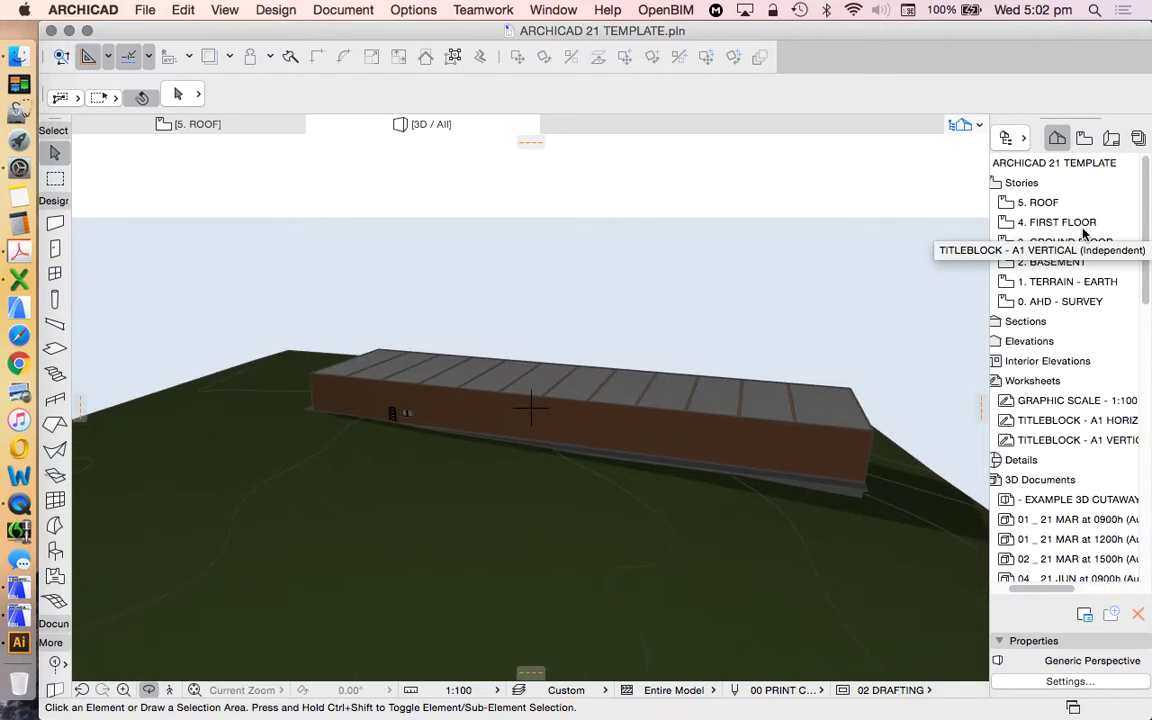
Open the 3. GROUND FLOOR plan and draw a section line lengthwise through the middle of the building, looking toward grid A.
double_click(1060, 242)
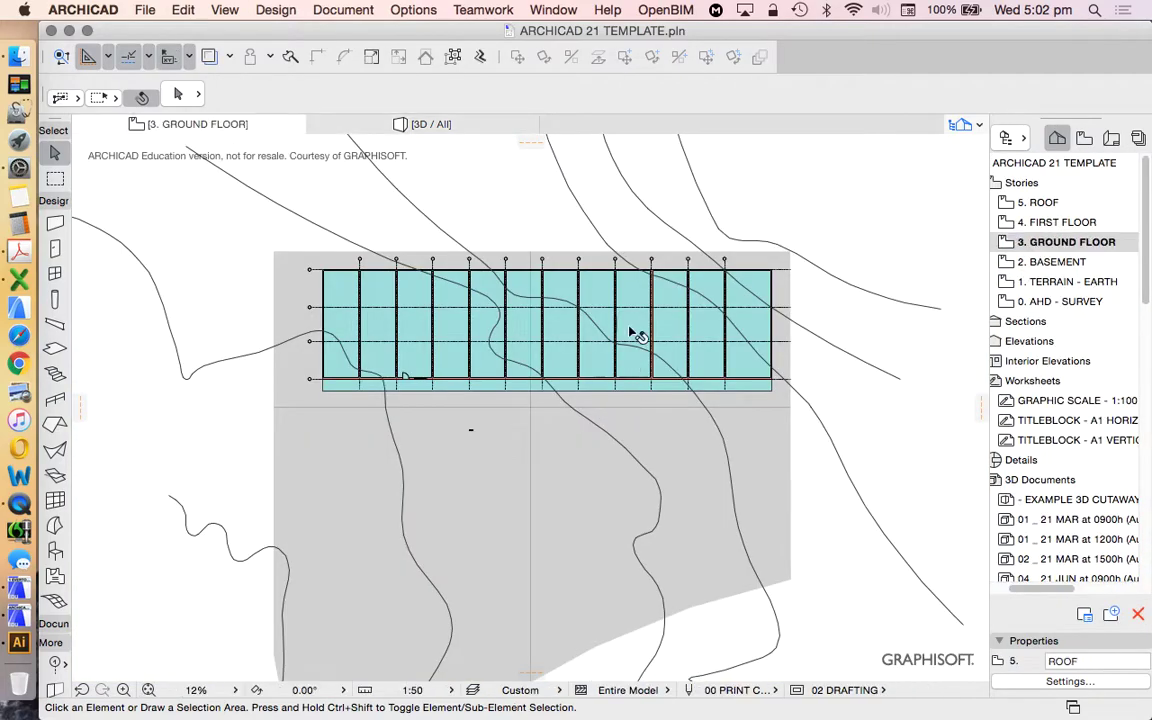
scroll(600, 310, up, 5)
scroll(600, 308, down, 8)
scroll(630, 378, up, 4)
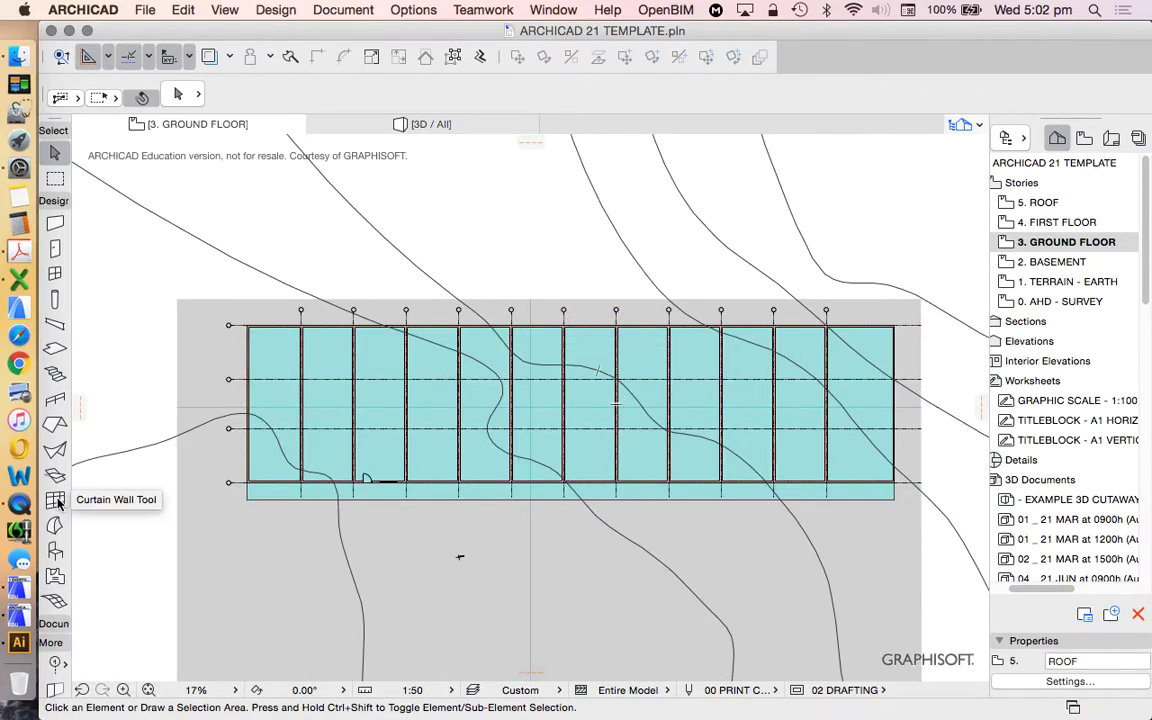
click(58, 643)
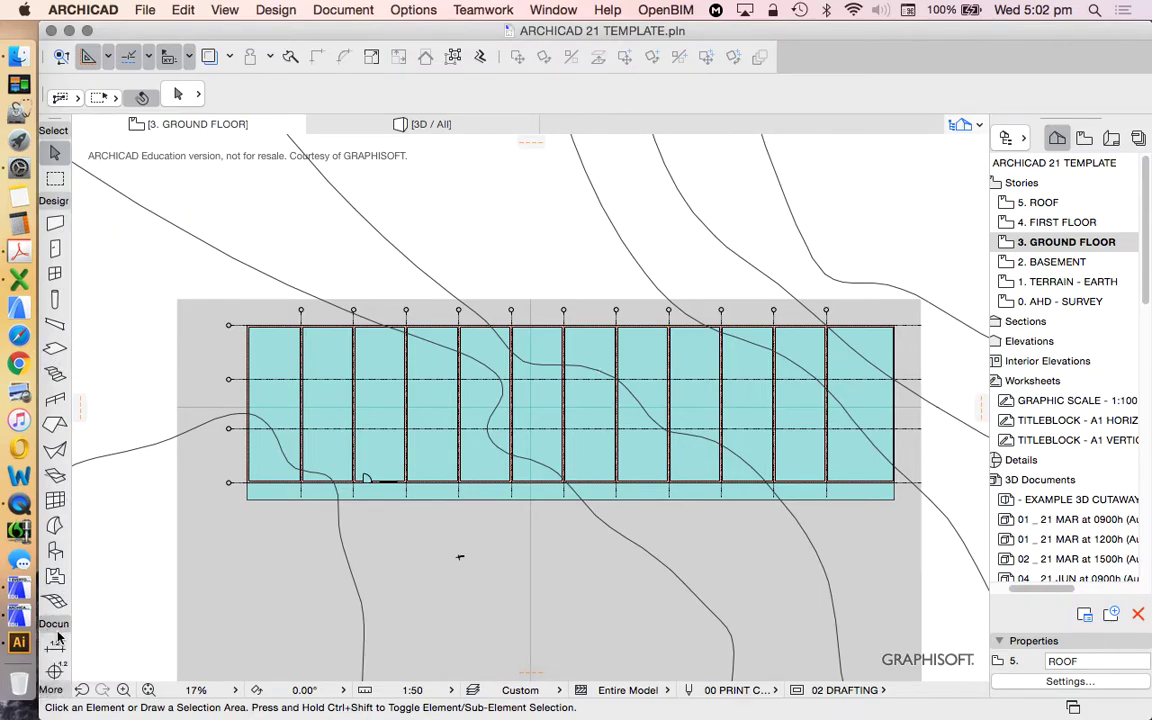
click(55, 203)
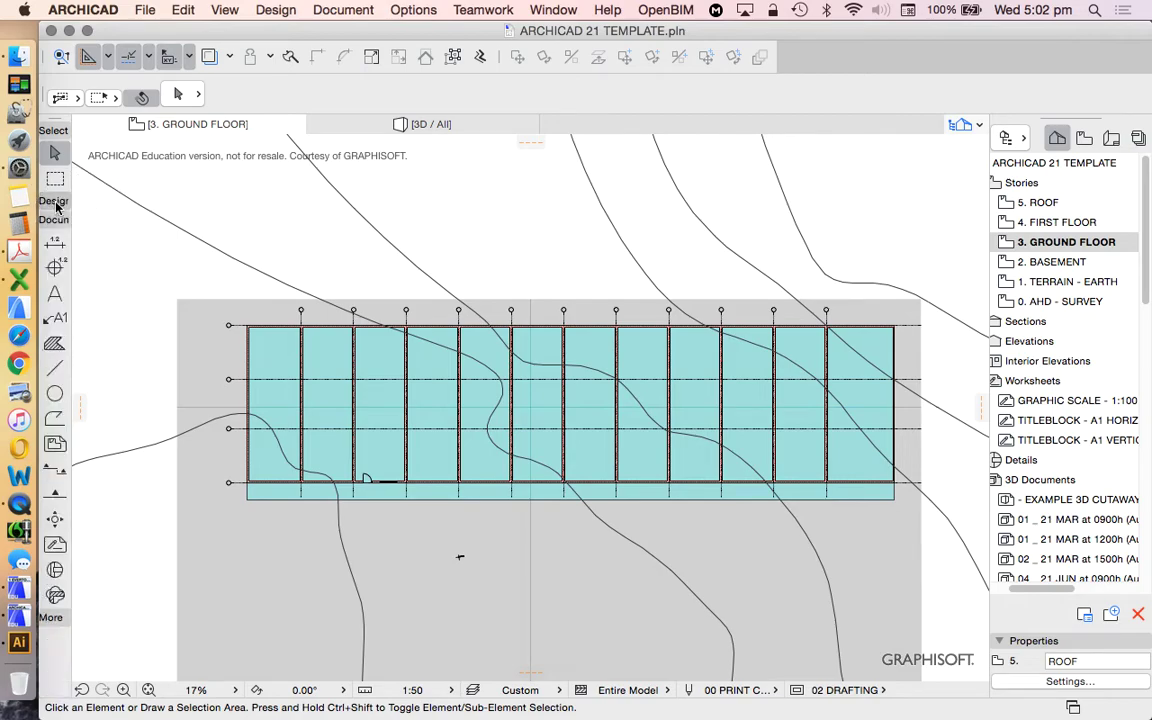
click(57, 472)
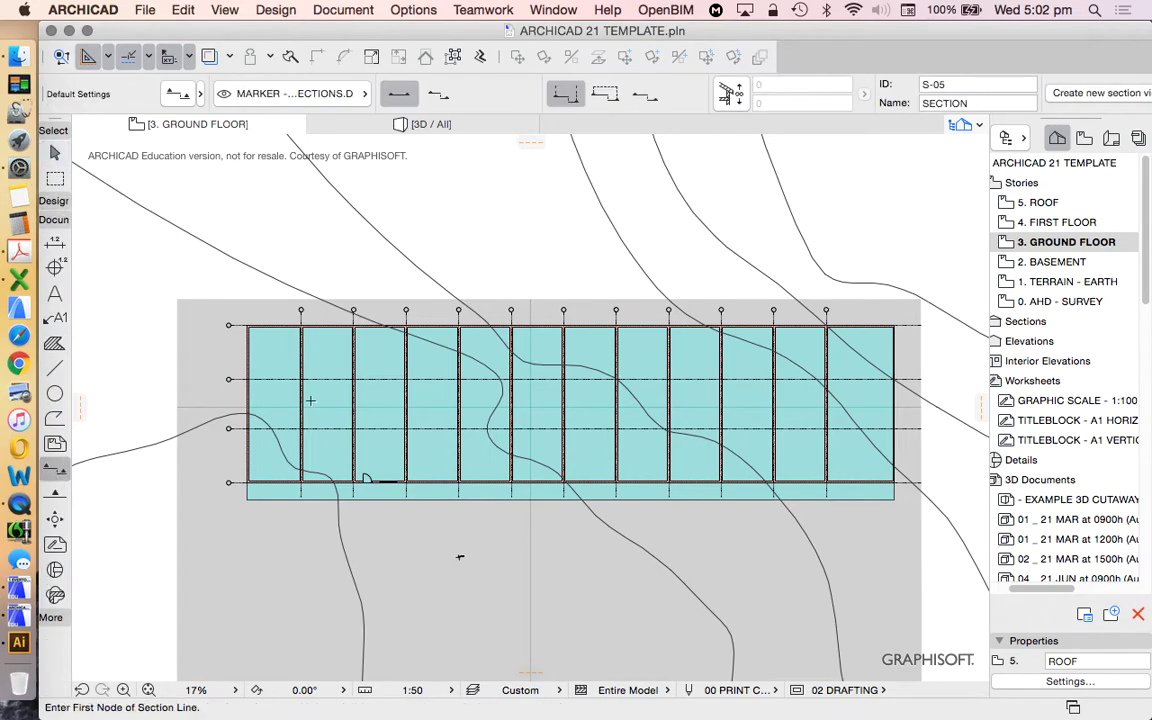
click(232, 399)
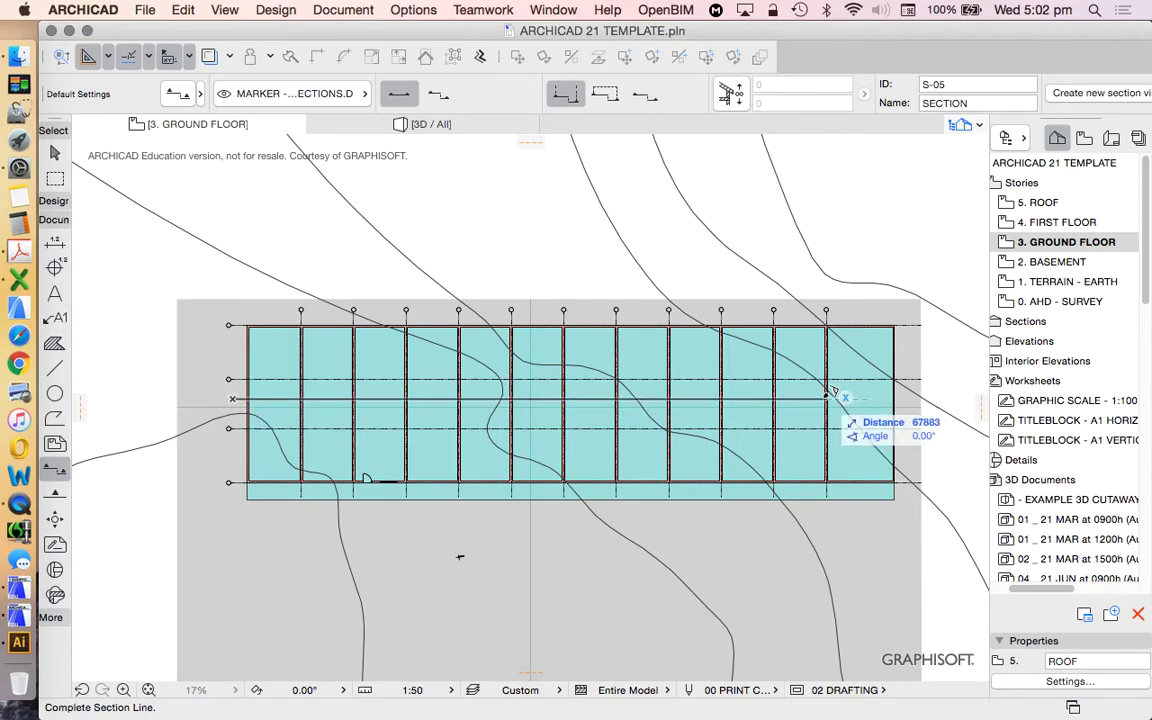
click(912, 398)
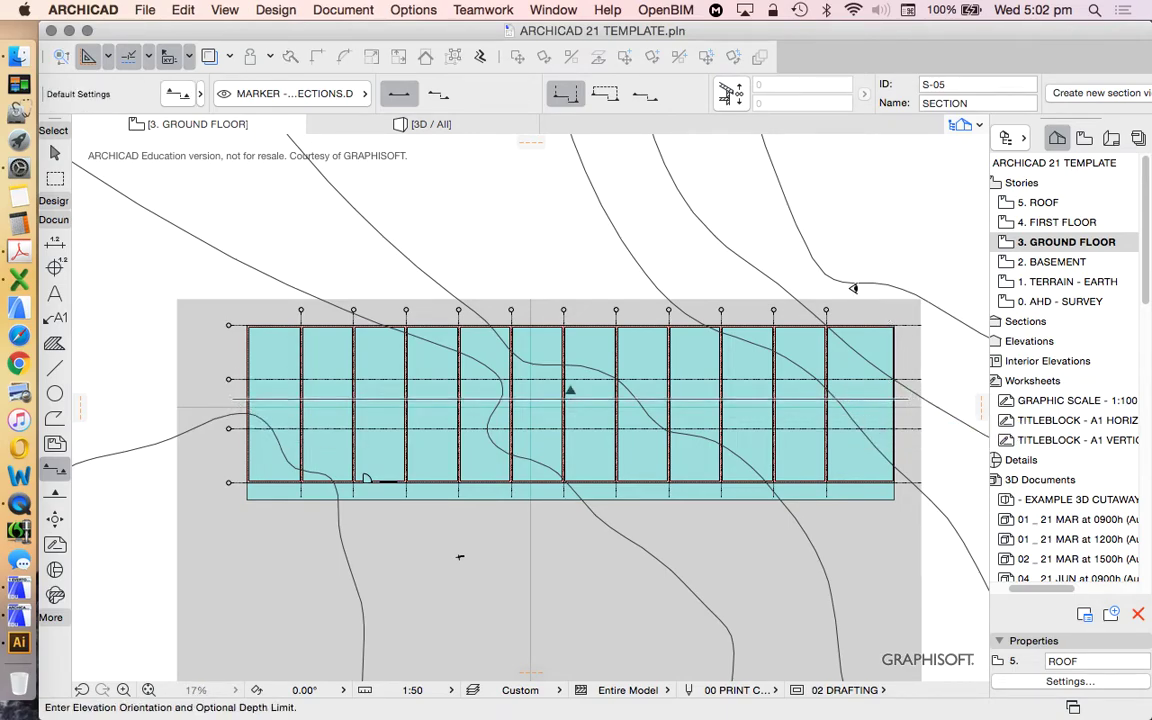
click(511, 200)
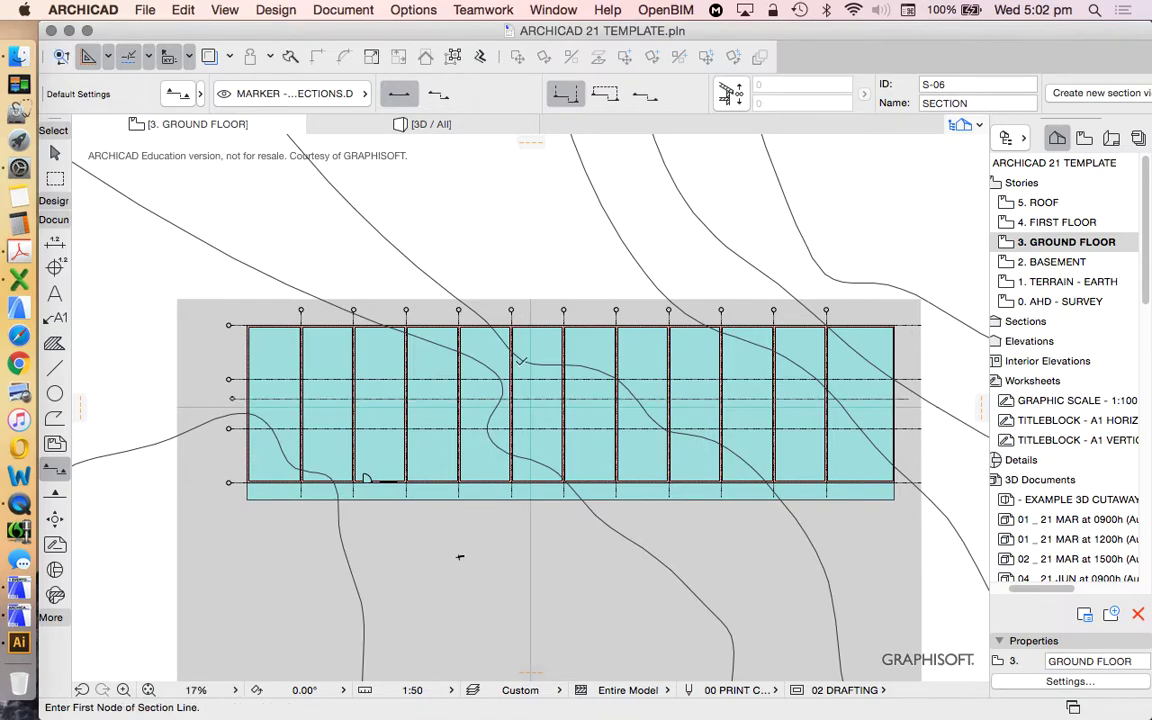
Draw a cross-section line about 23 m long between grids 3 and 4, looking toward grid 1.
scroll(387, 444, up, 2)
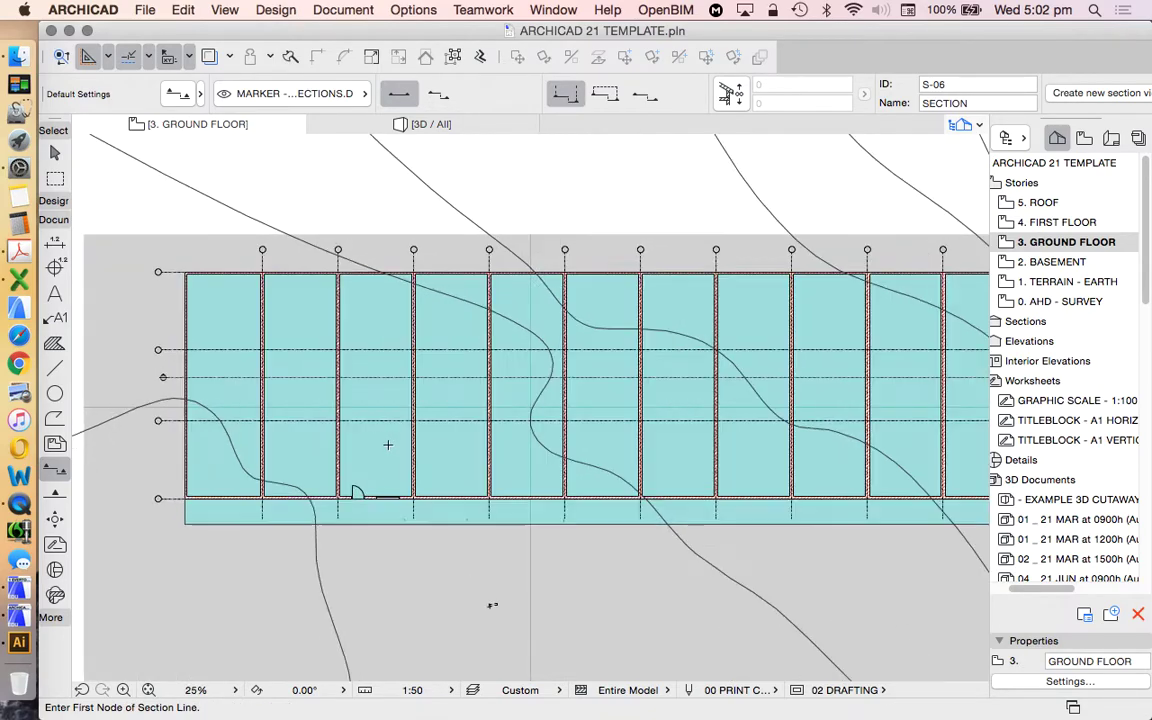
click(453, 538)
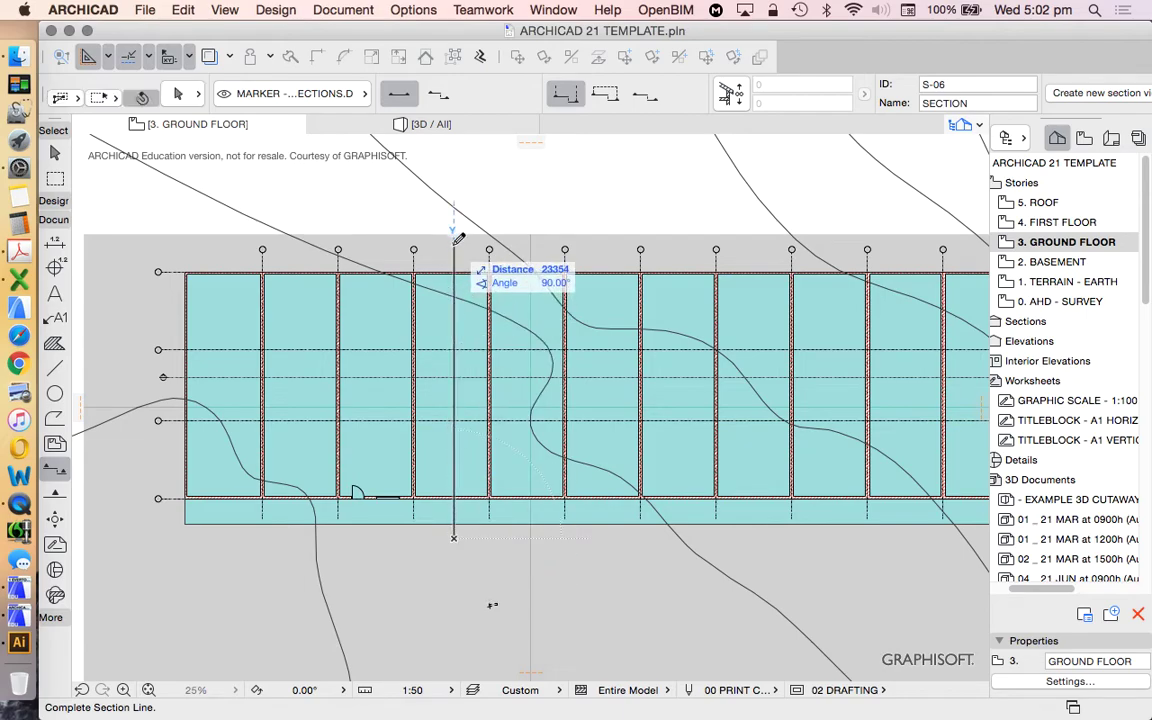
click(458, 248)
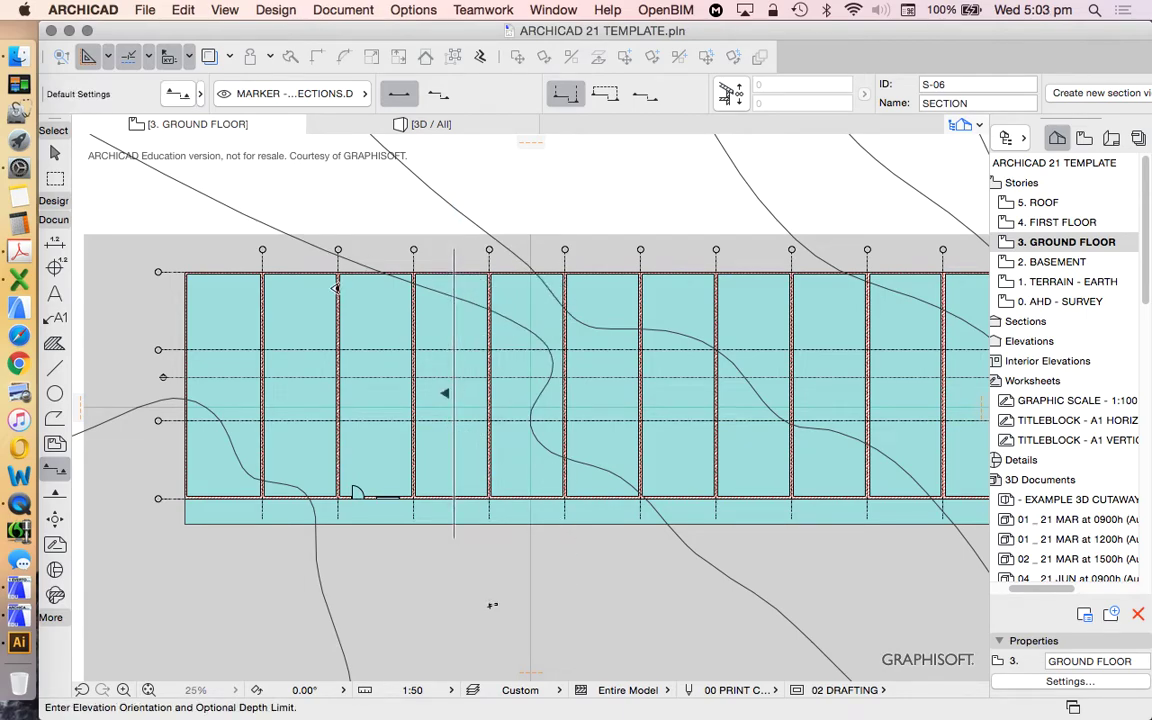
click(140, 298)
Select the lengthwise and cross-section lines in turn and examine their markers and section IDs.
scroll(158, 374, up, 10)
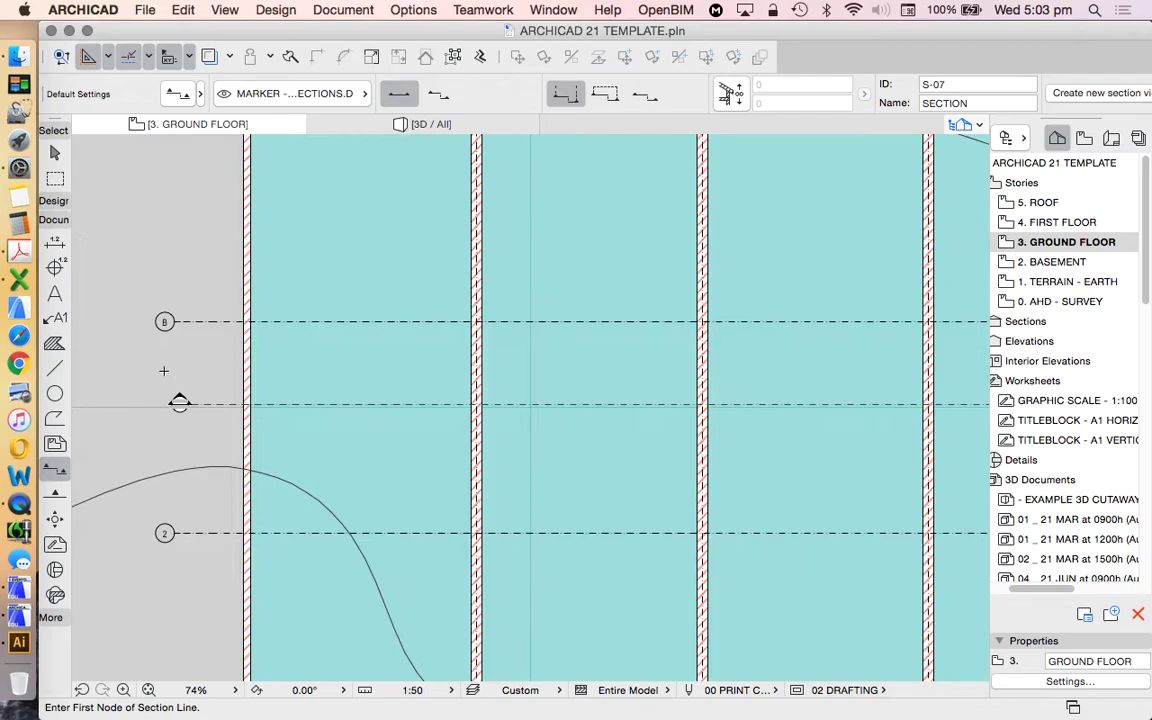
shift+click(190, 395)
scroll(190, 395, down, 3)
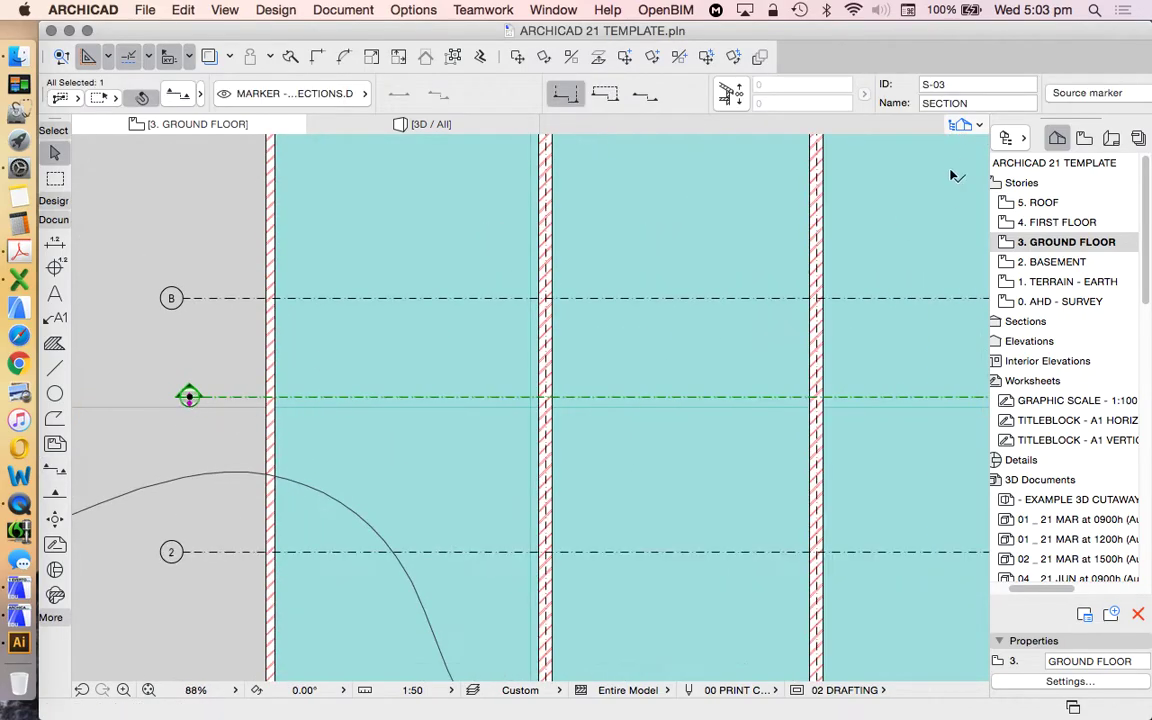
scroll(648, 366, down, 3)
scroll(707, 244, up, 2)
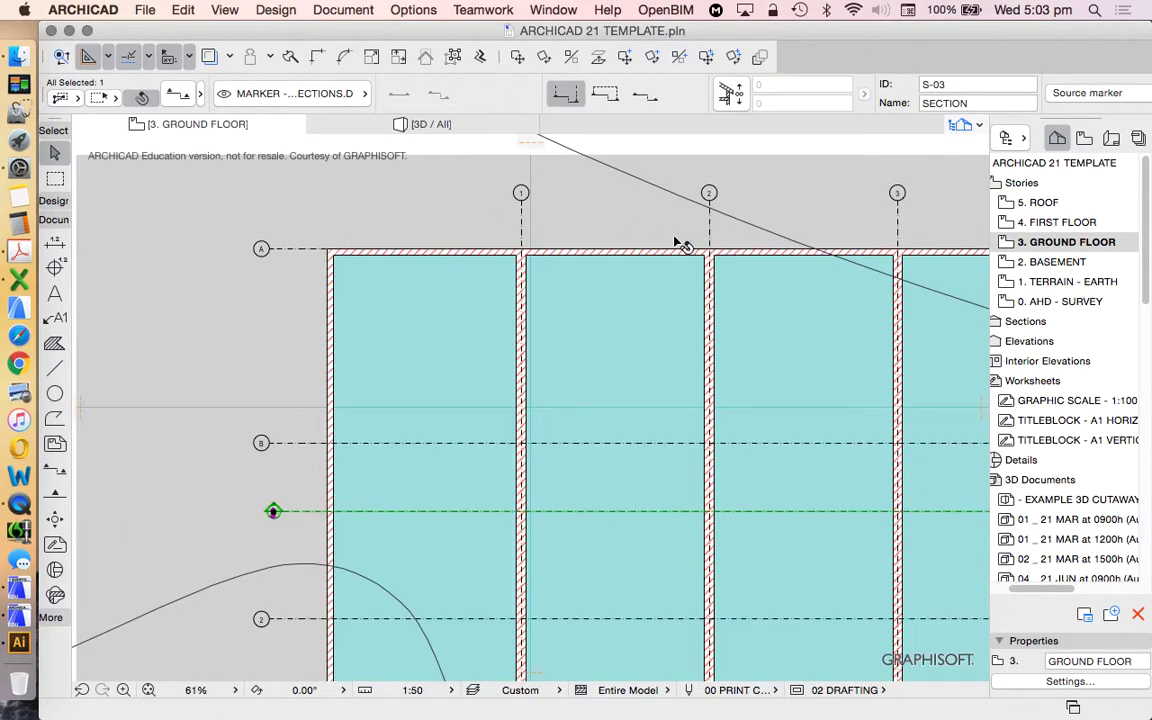
scroll(681, 244, down, 3)
scroll(714, 244, up, 3)
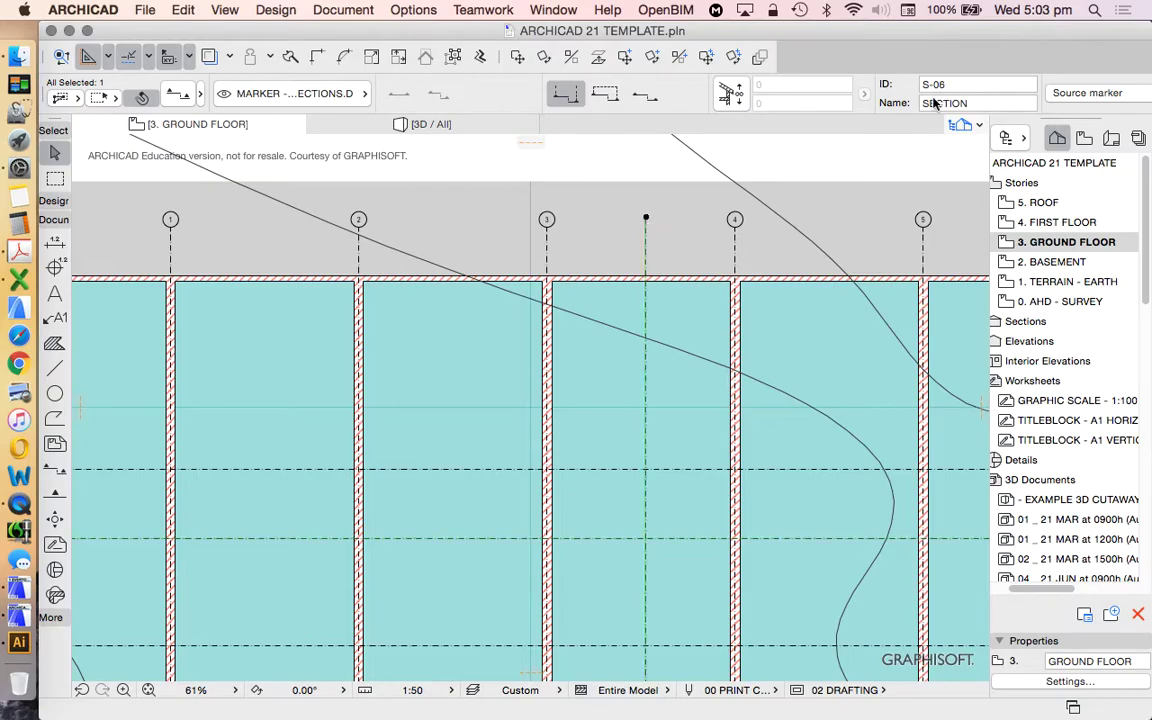
scroll(429, 278, down, 5)
scroll(434, 311, up, 2)
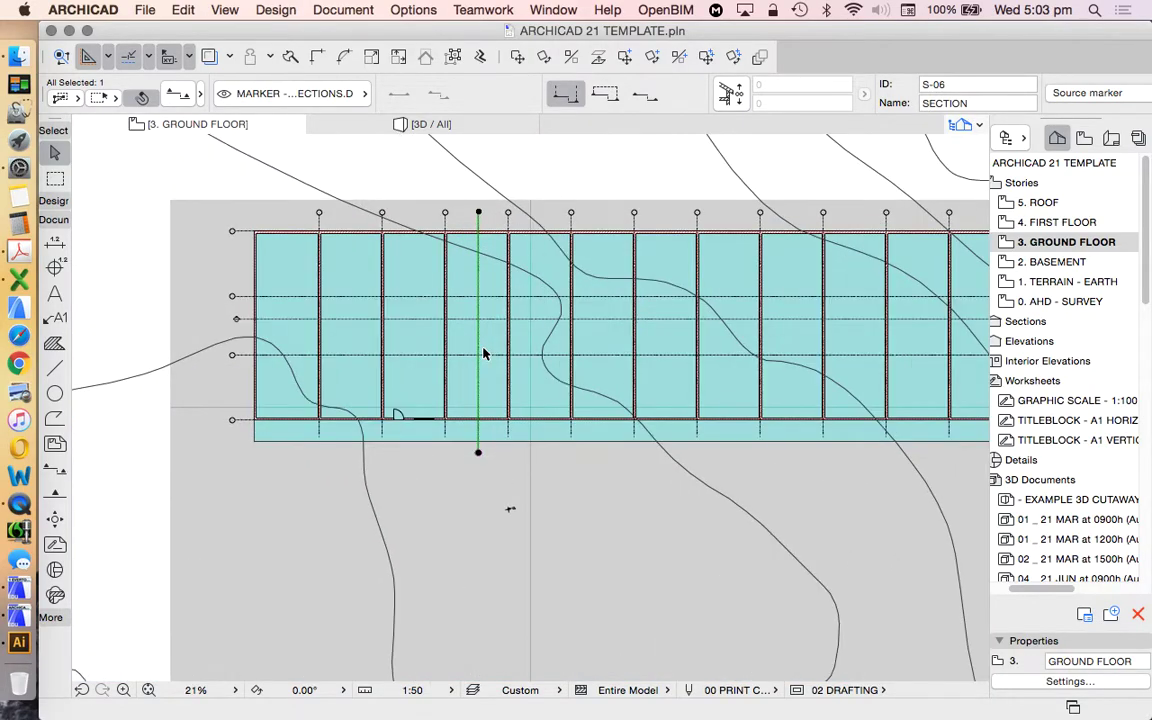
scroll(470, 465, up, 4)
scroll(494, 398, down, 4)
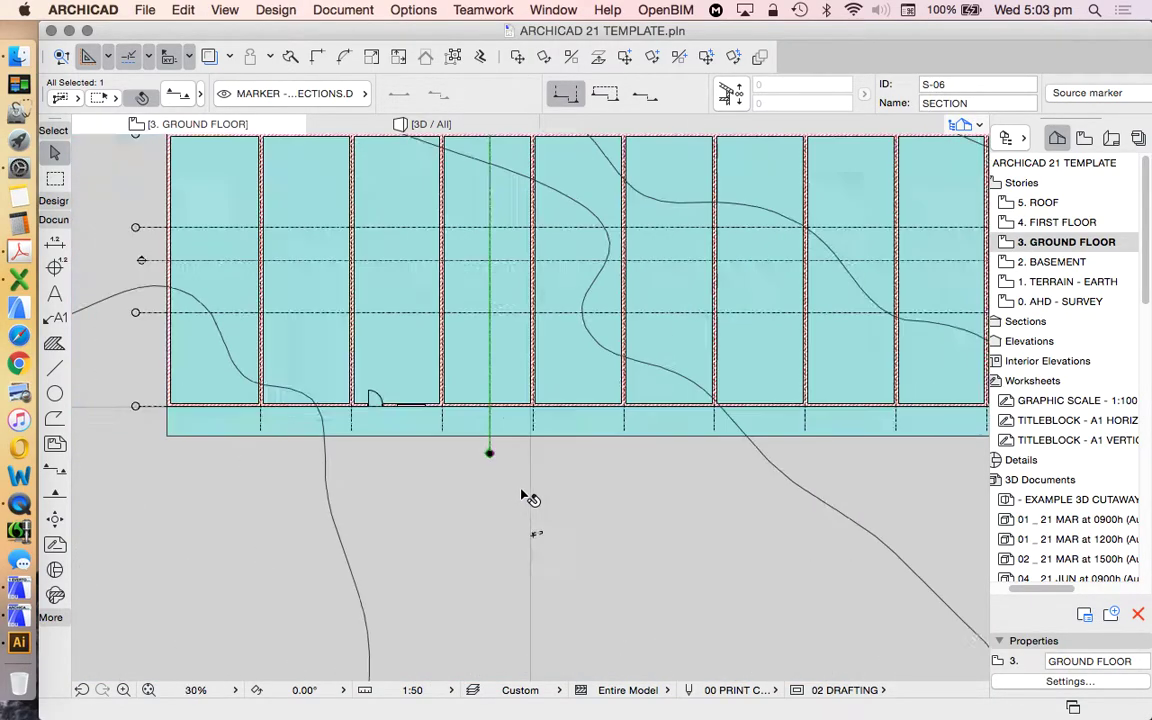
Reselect the lengthwise section line, check its extent across the building, and clear the selection.
click(205, 300)
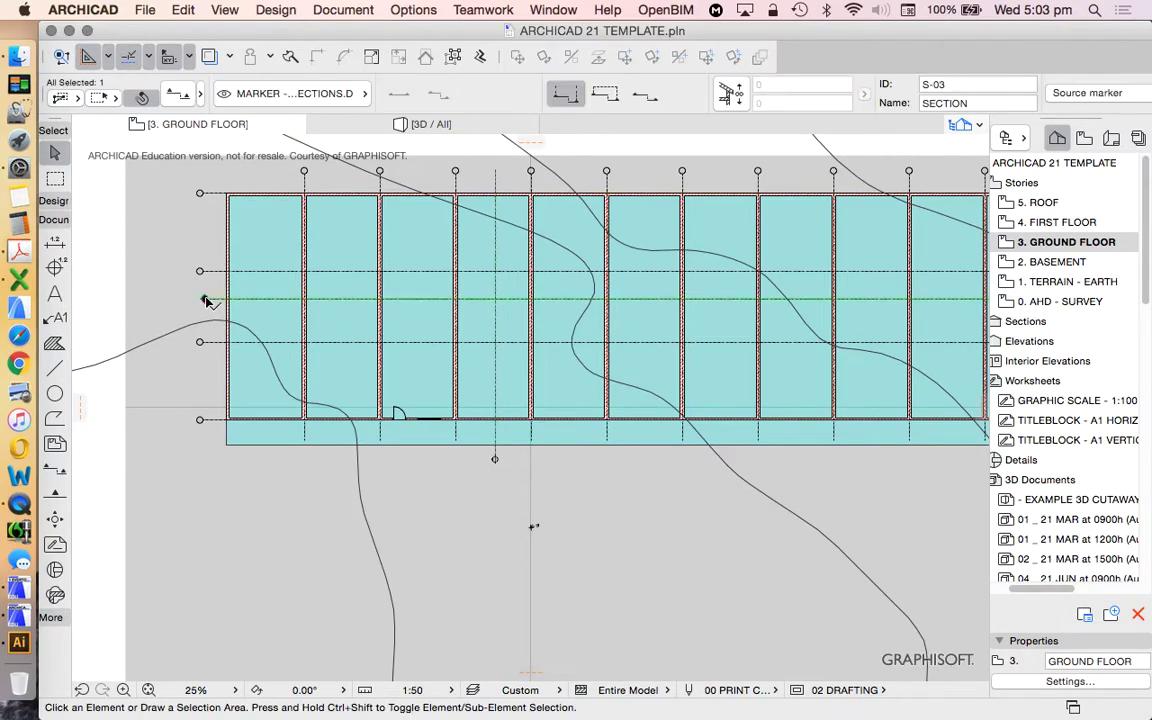
scroll(566, 220, down, 3)
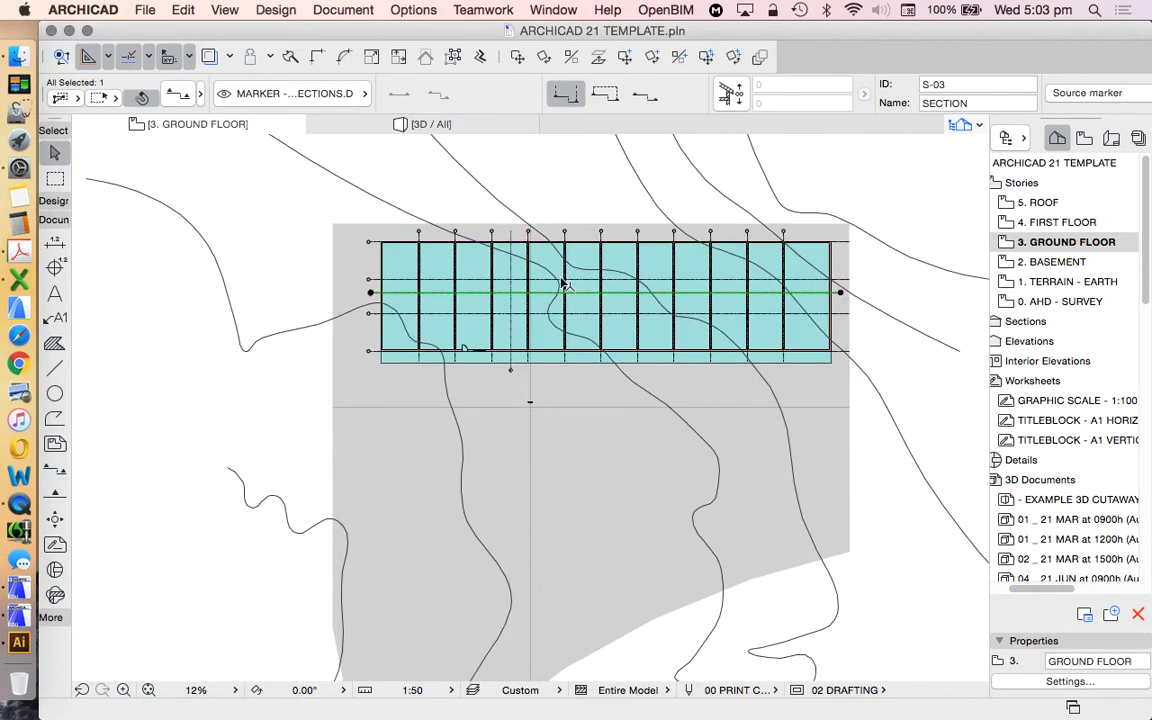
scroll(571, 224, up, 4)
scroll(430, 268, down, 3)
key(Escape)
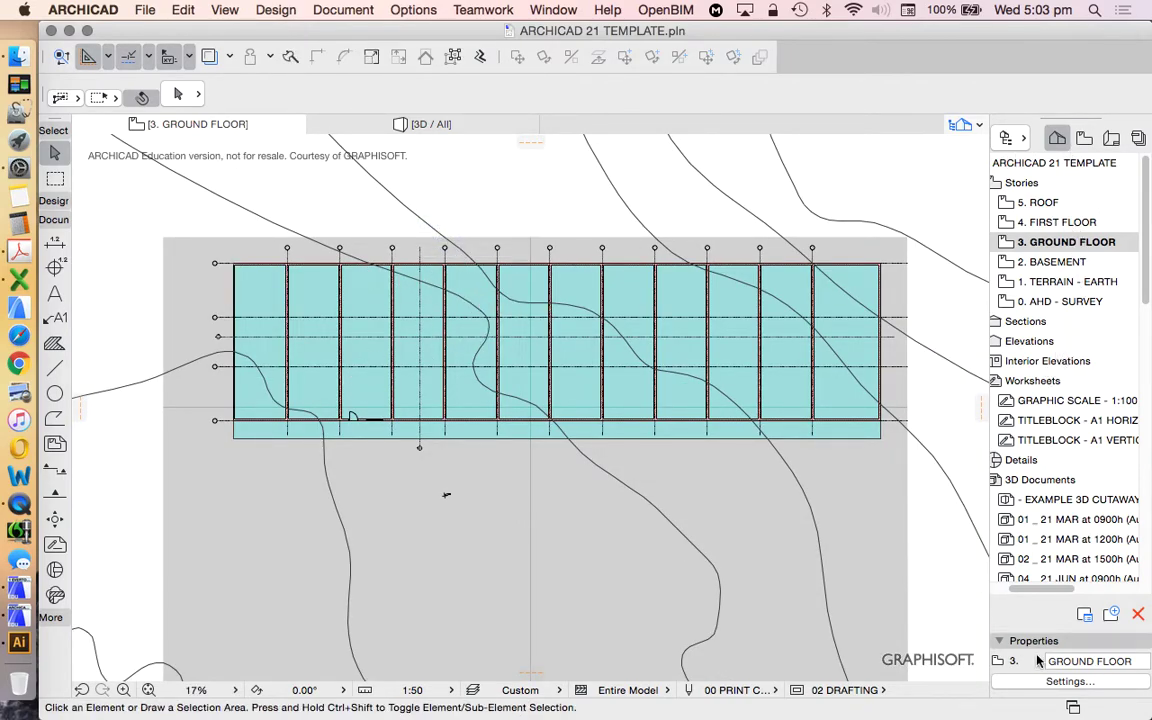
List the project's sections and open the lengthwise section S-03.
scroll(1065, 400, left, 3)
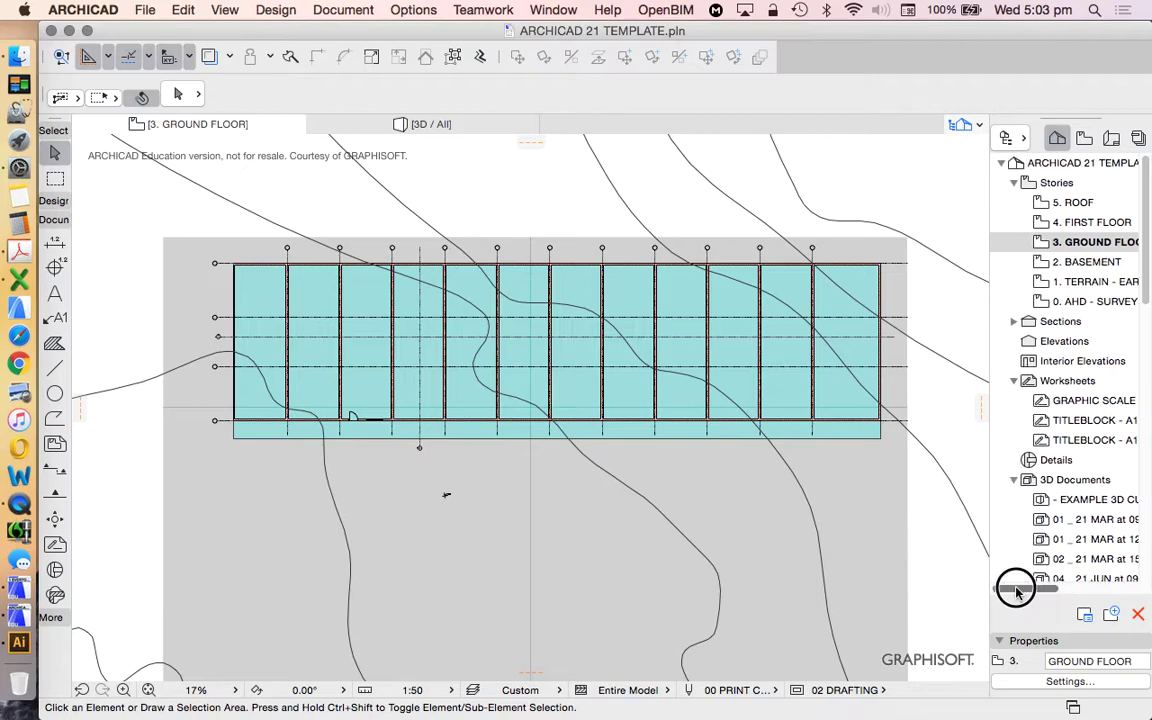
click(1015, 321)
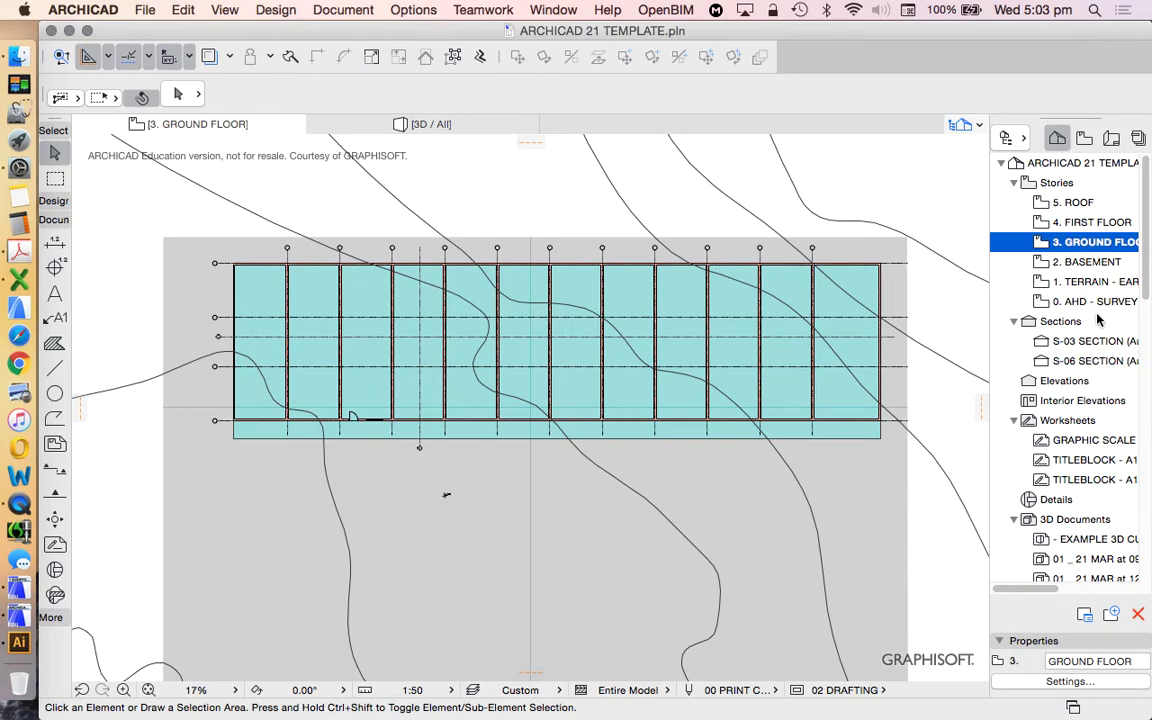
double_click(1096, 341)
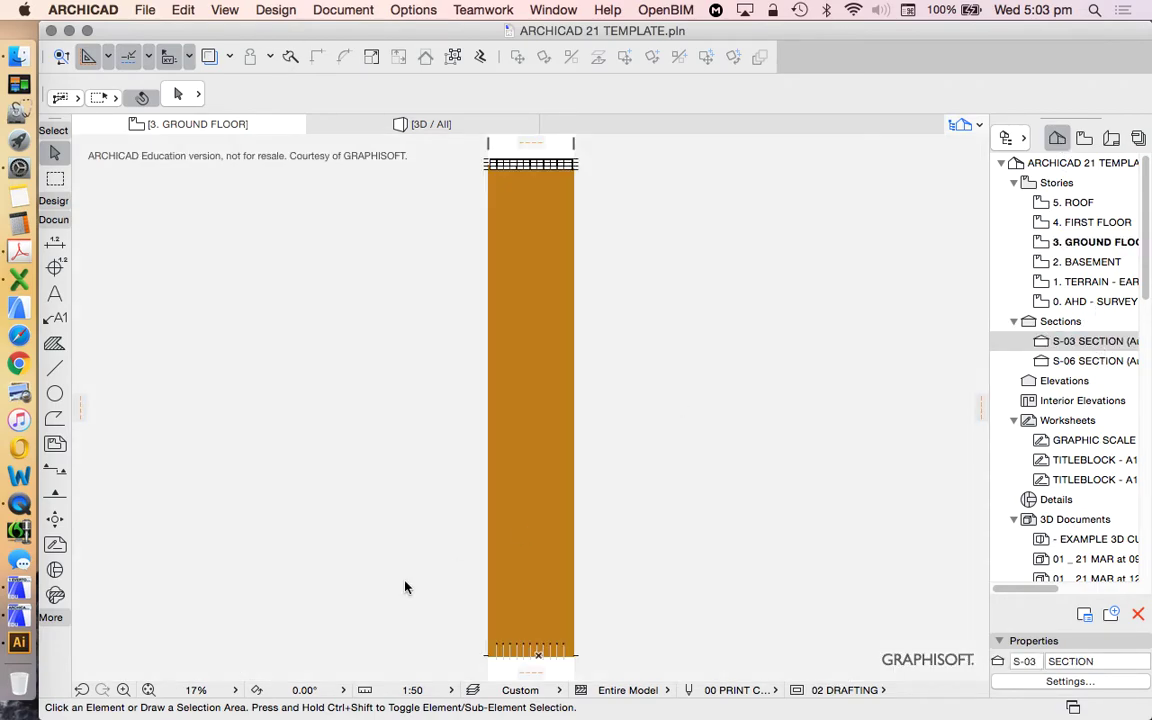
Examine the terrain, stacked stories, slabs and wall junctions in the lengthwise section.
scroll(576, 545, down, 3)
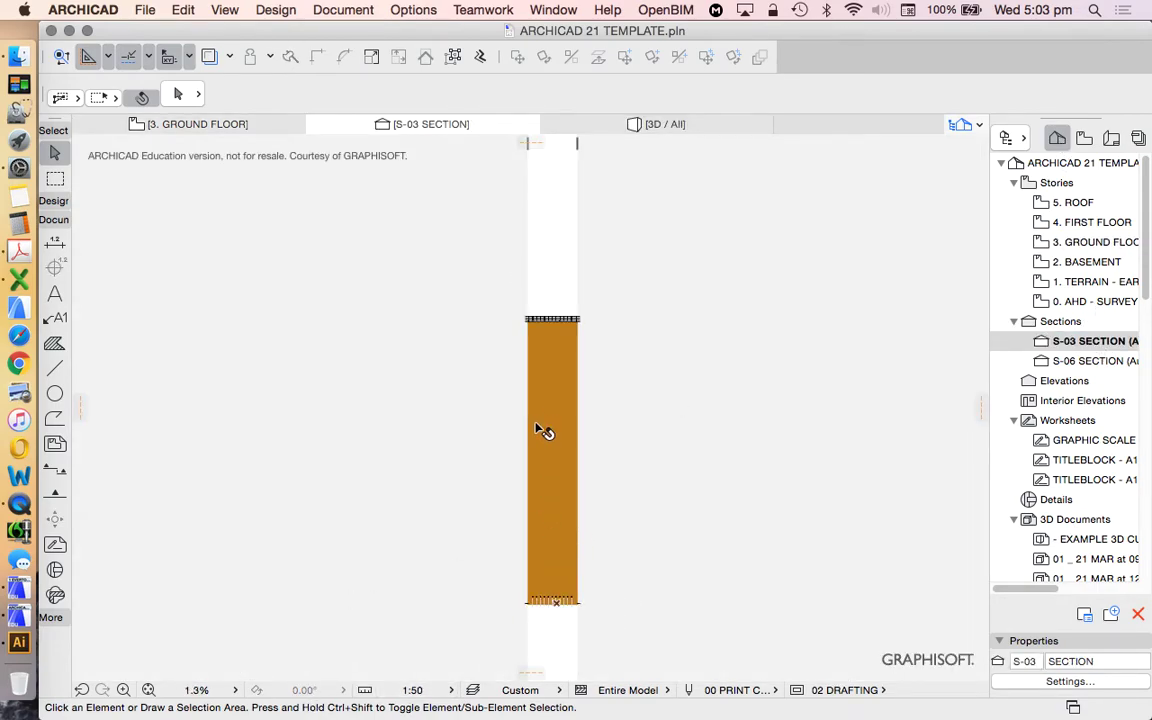
scroll(571, 340, up, 3)
scroll(571, 330, down, 5)
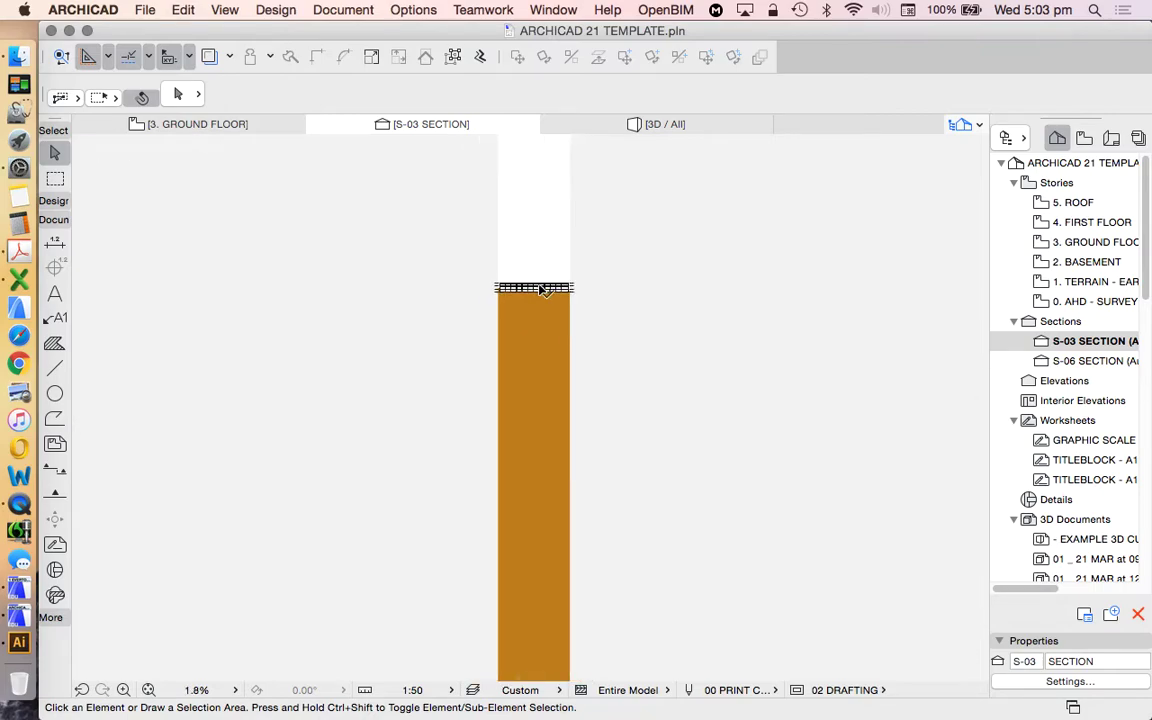
scroll(398, 218, up, 2)
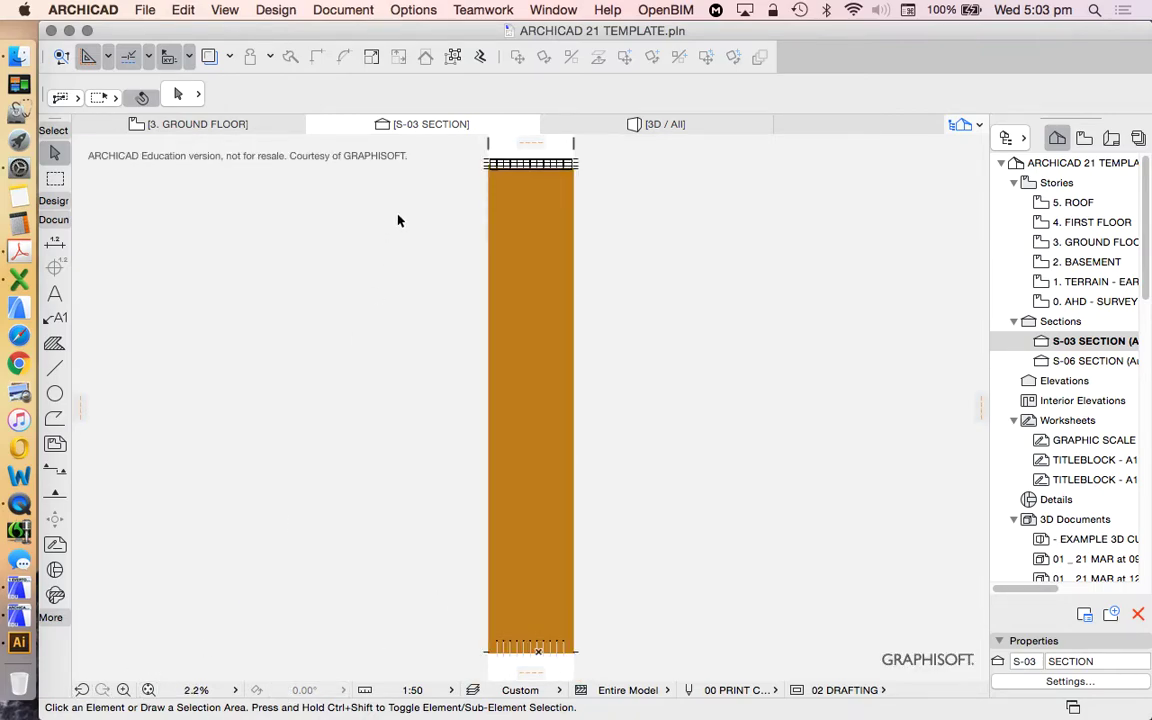
scroll(481, 239, down, 3)
scroll(501, 347, up, 8)
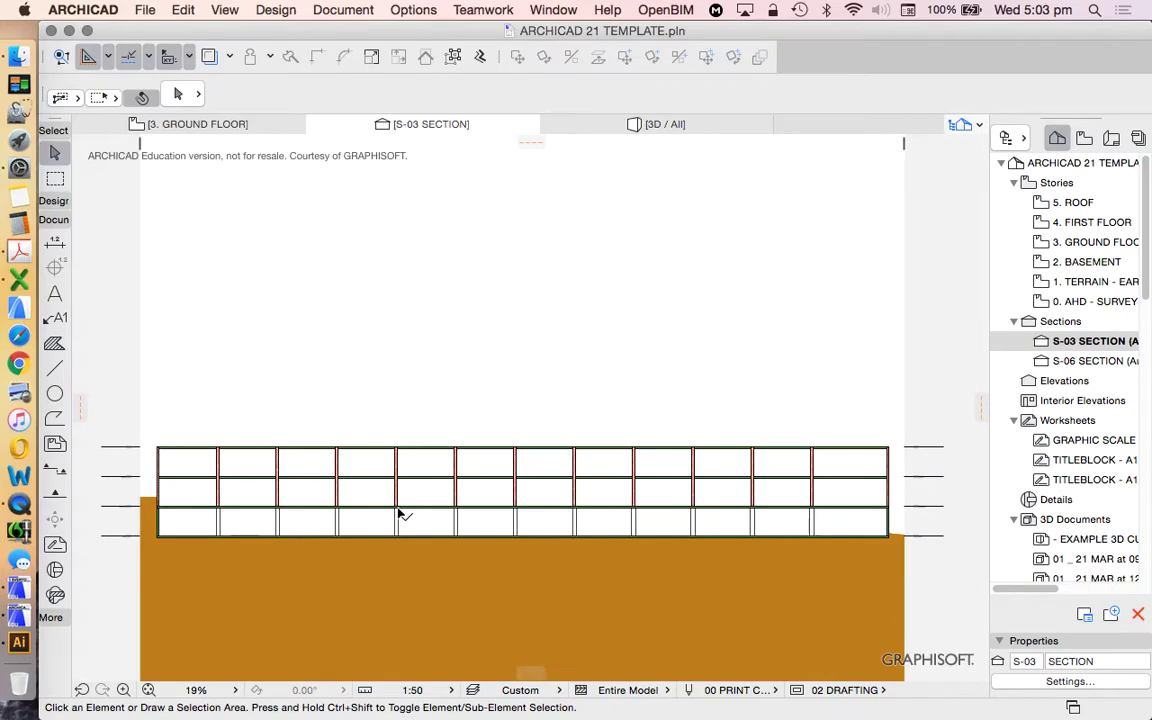
scroll(401, 514, up, 4)
scroll(355, 492, down, 2)
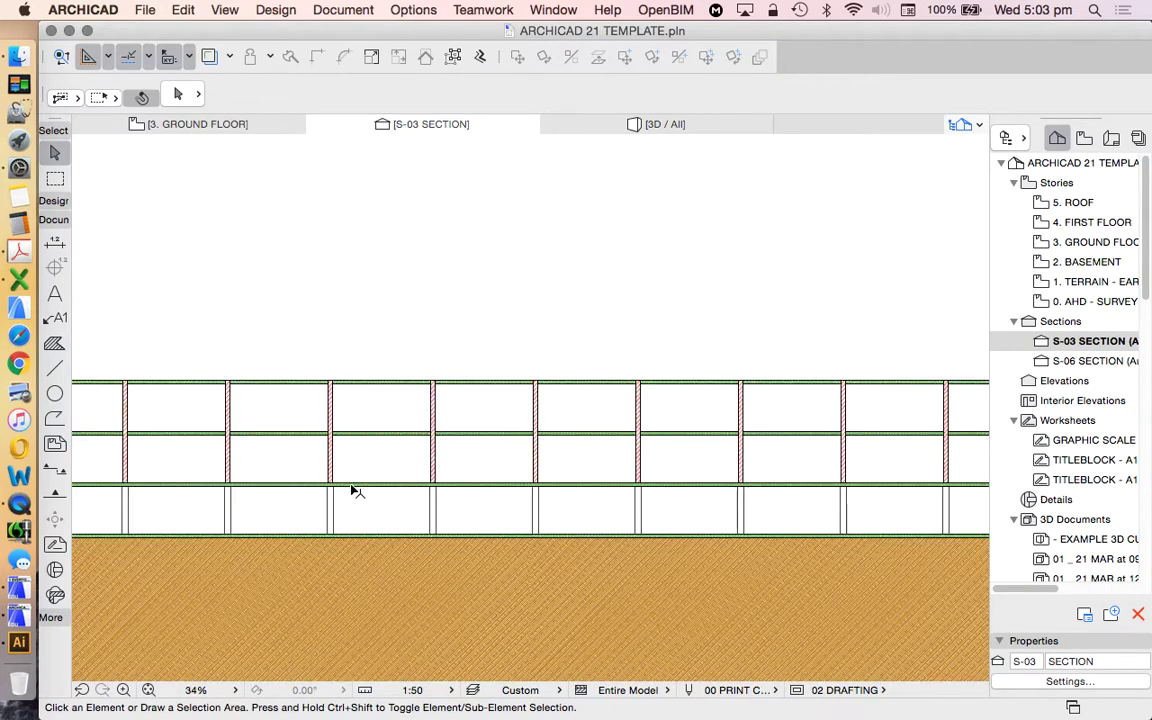
scroll(435, 494, up, 5)
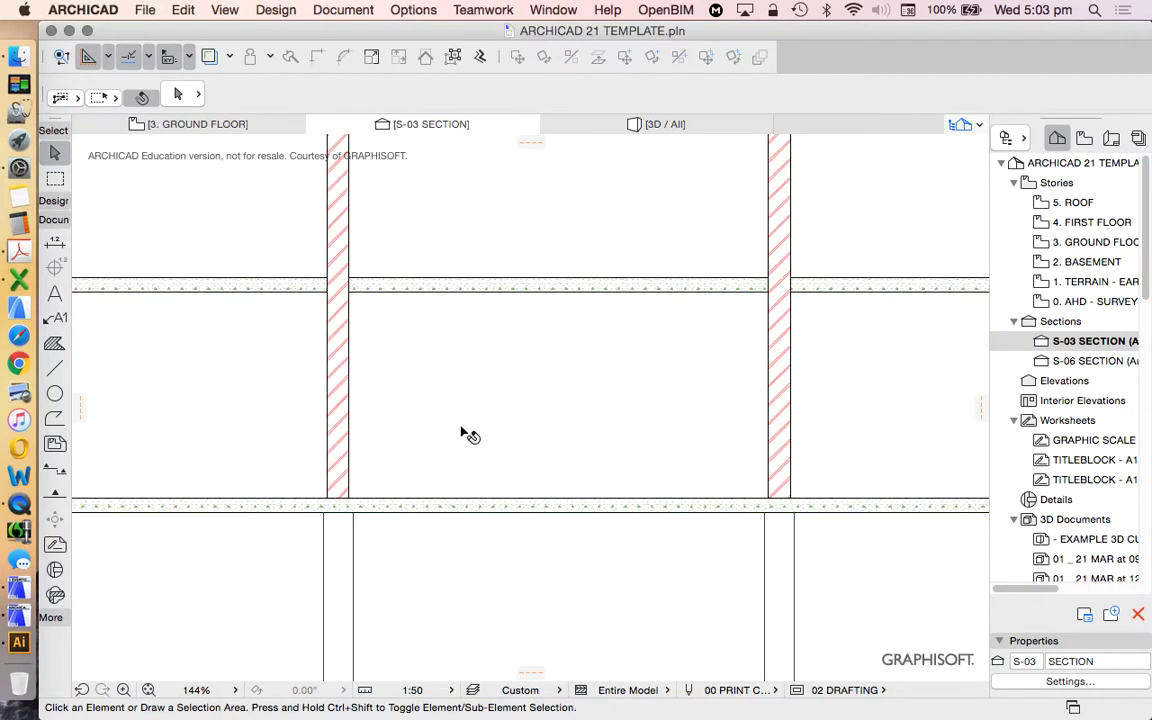
scroll(476, 430, down, 3)
scroll(463, 535, up, 3)
Check the slabs in the section one by one by selecting them from the basement up to the roof.
click(491, 566)
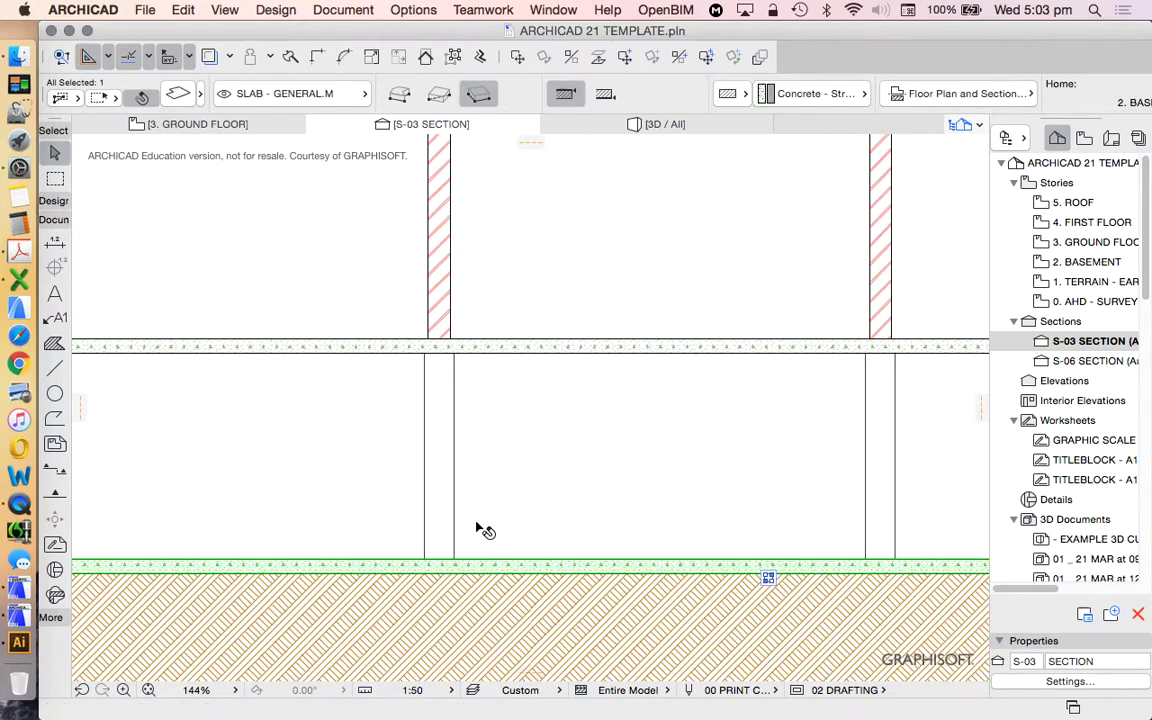
click(445, 378)
scroll(450, 473, down, 2)
click(470, 419)
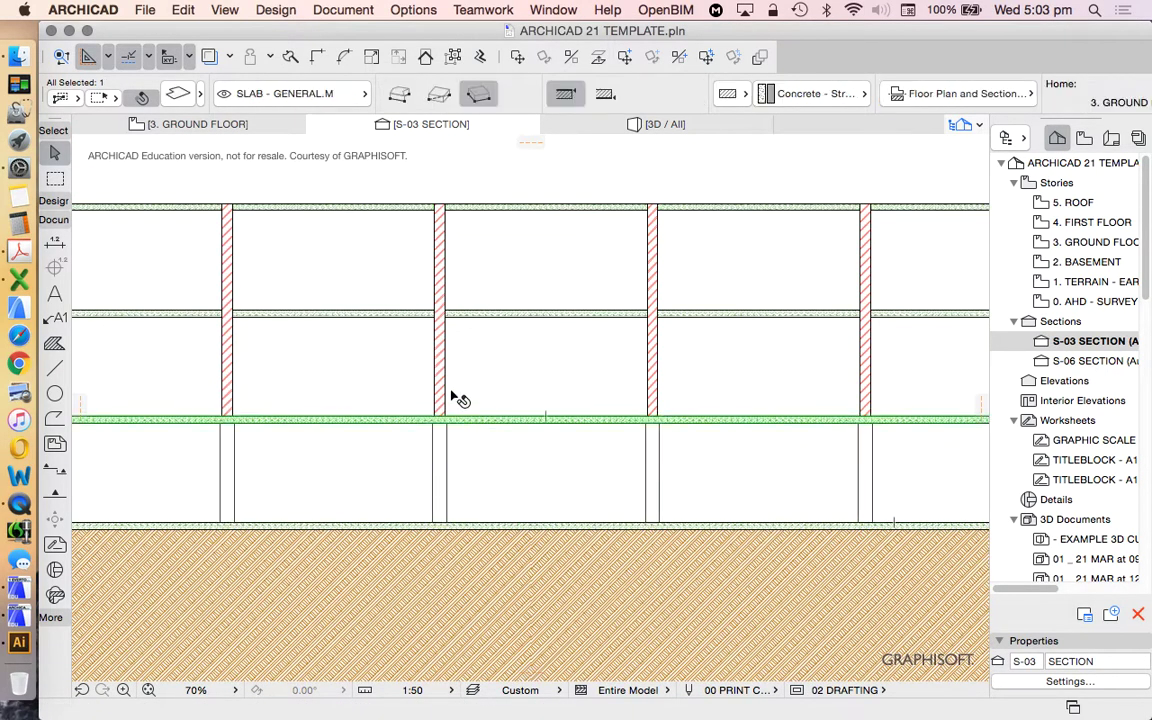
click(437, 327)
click(470, 316)
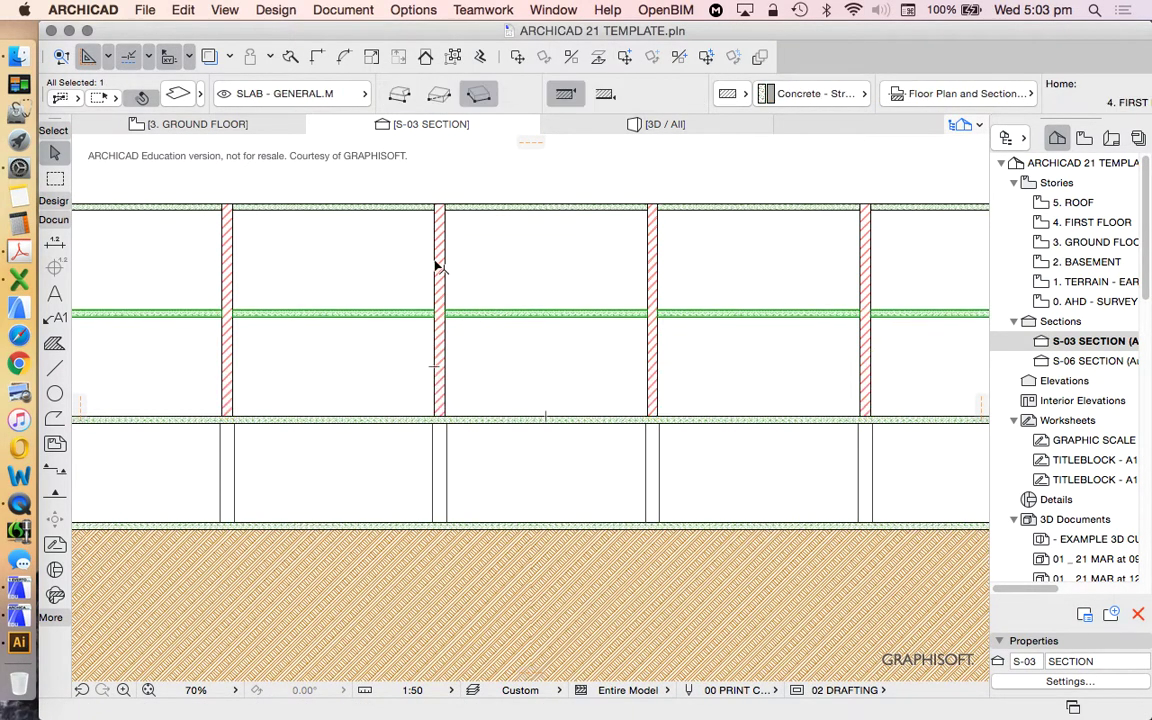
click(465, 216)
click(476, 214)
scroll(421, 200, up, 3)
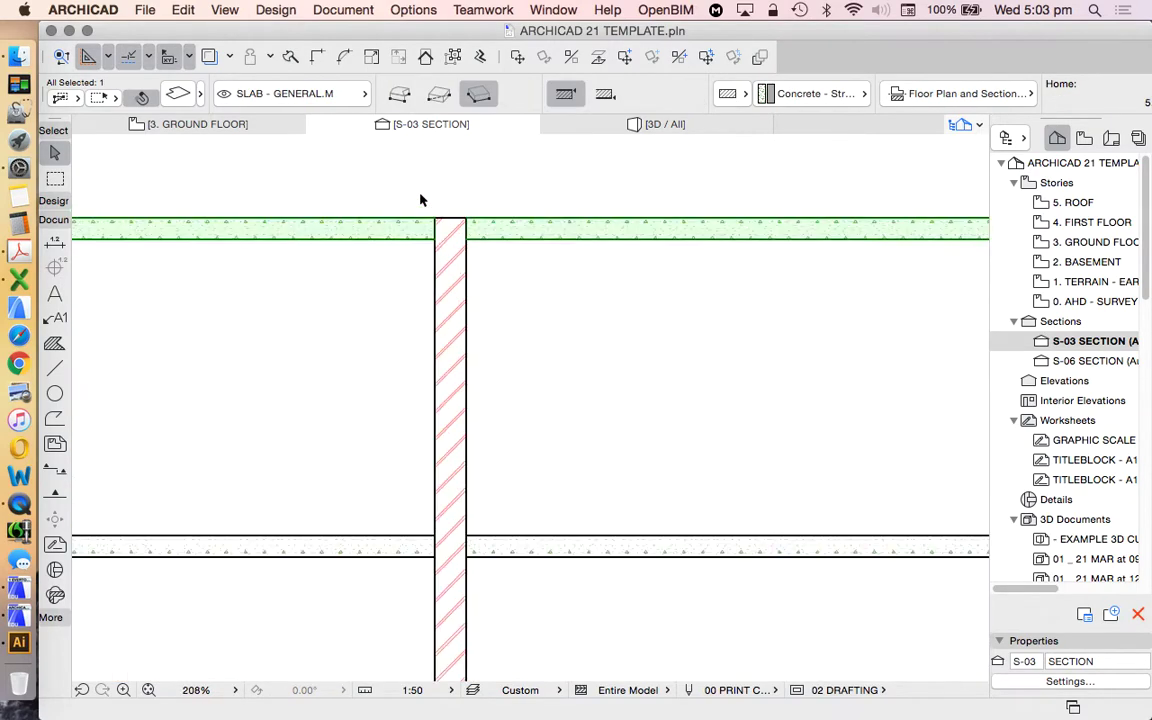
Check the cross walls in the section by selecting the first-floor walls and the ground-floor walls in turn, and clear the selection.
click(456, 252)
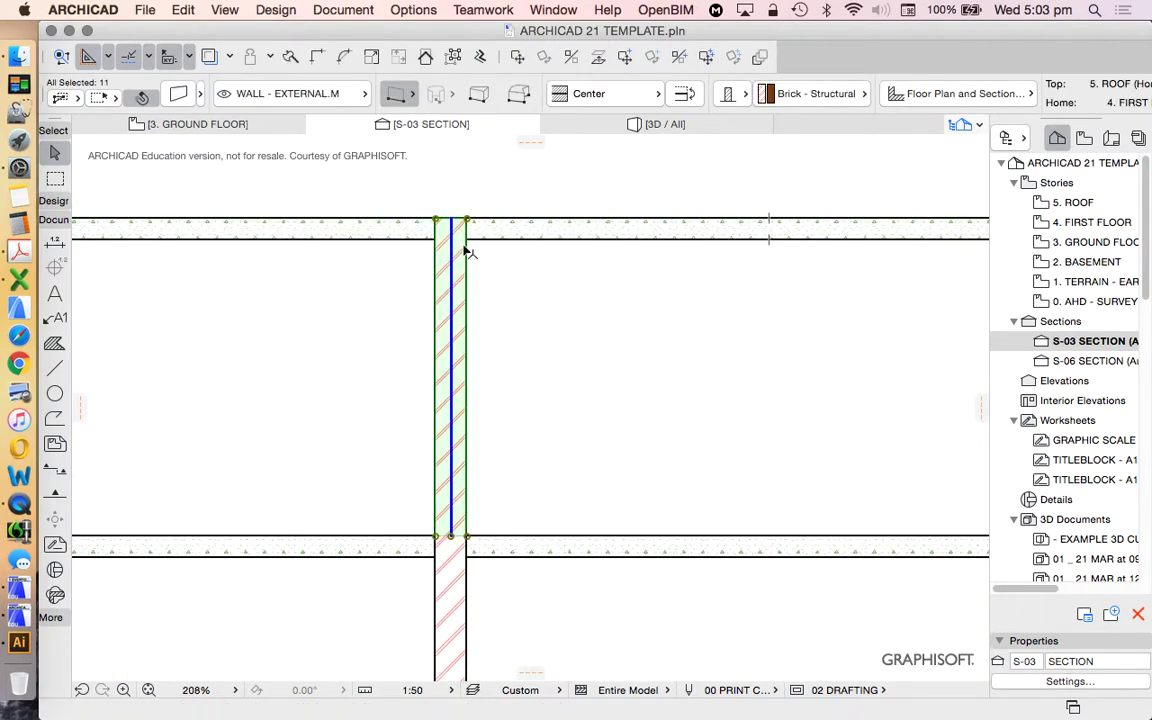
scroll(468, 205, down, 4)
scroll(473, 210, up, 2)
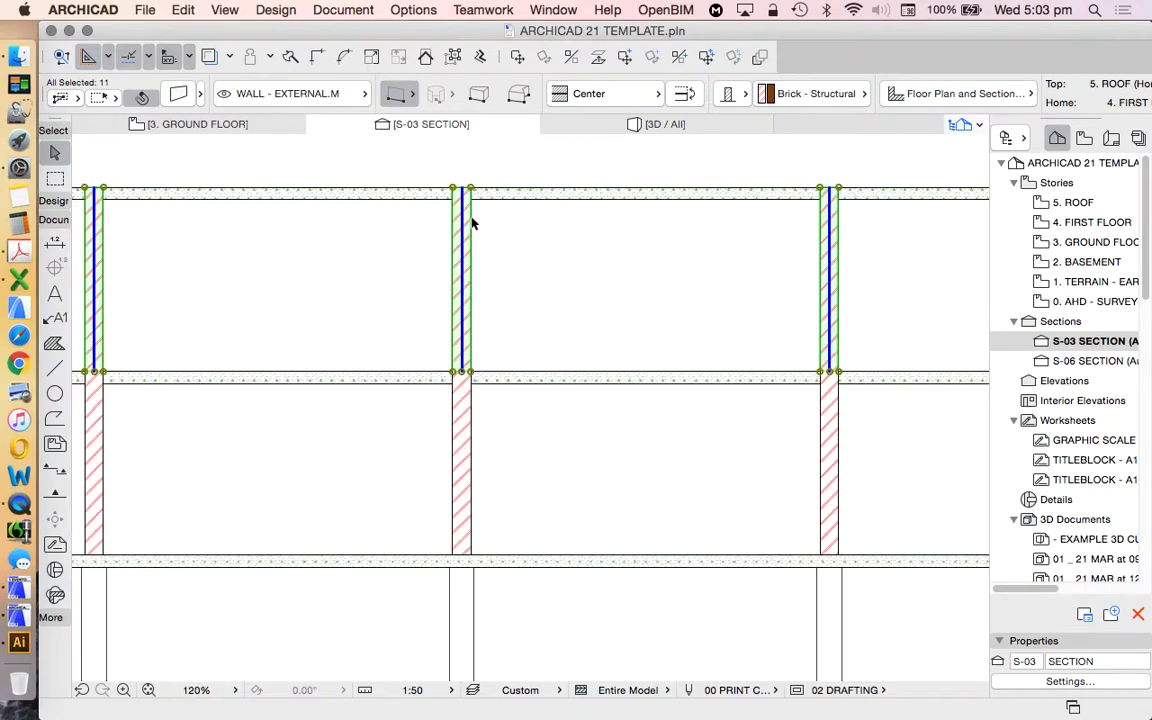
click(463, 424)
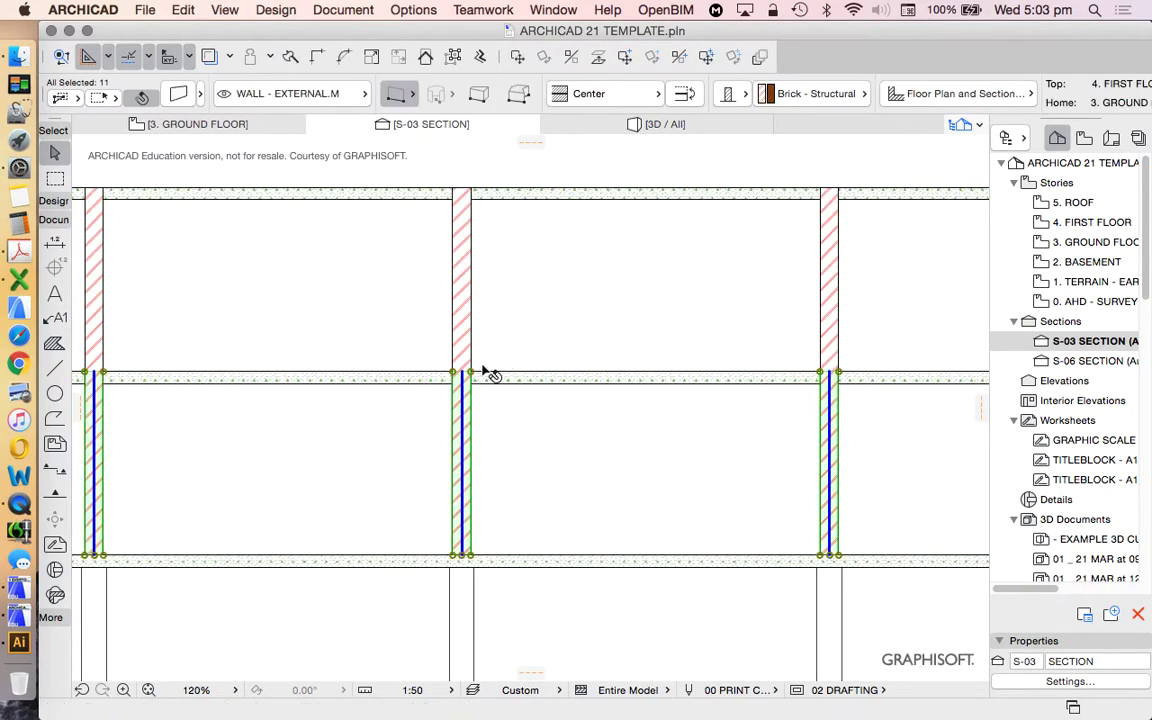
scroll(486, 362, down, 3)
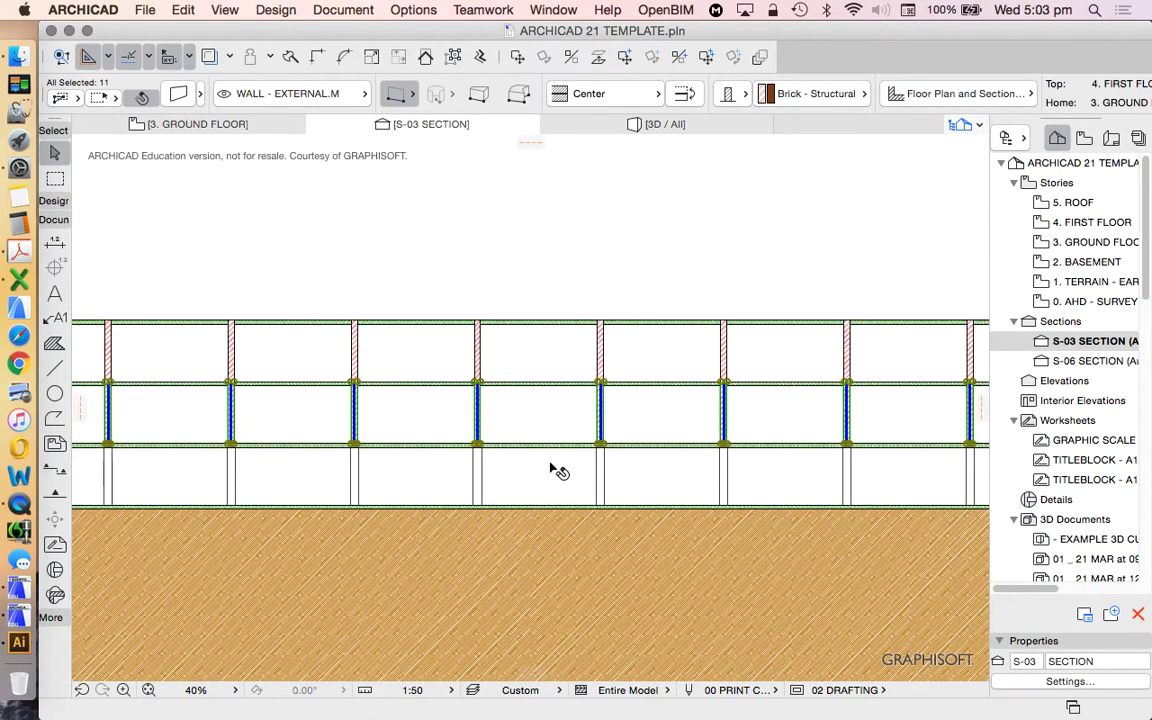
click(503, 406)
Examine the lengthwise section over its full length, comparing the stacked cross walls, slabs, basement walls and terrain.
scroll(499, 440, up, 3)
scroll(463, 396, down, 5)
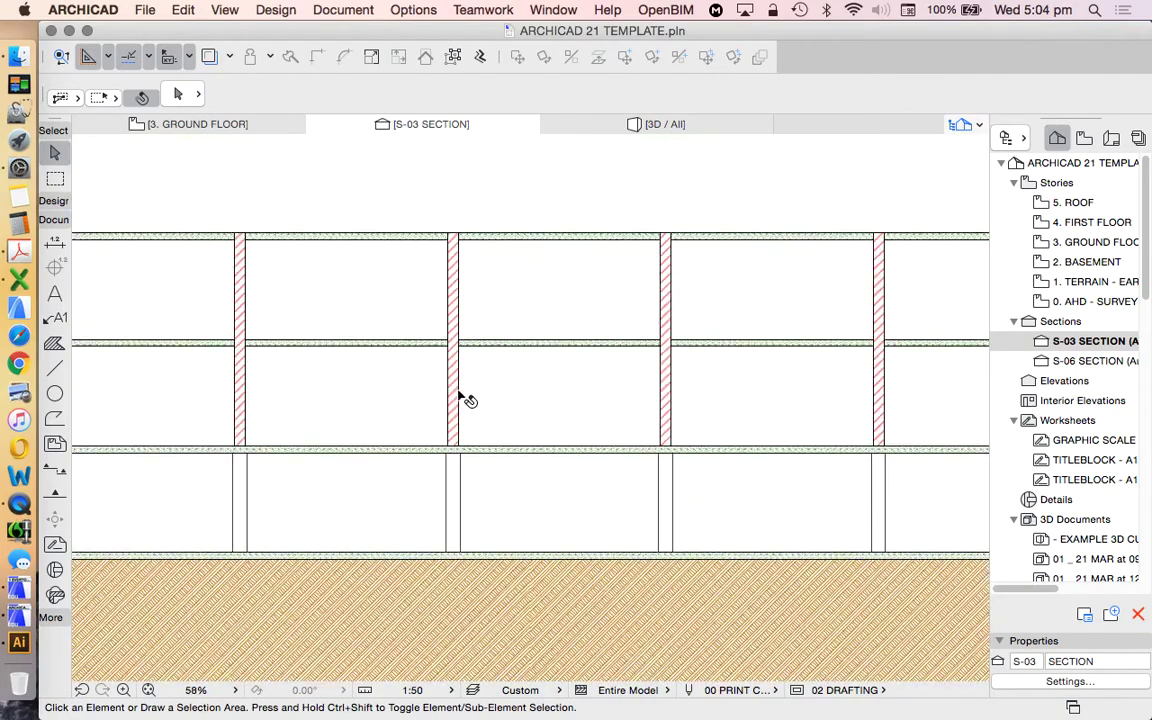
scroll(527, 345, down, 3)
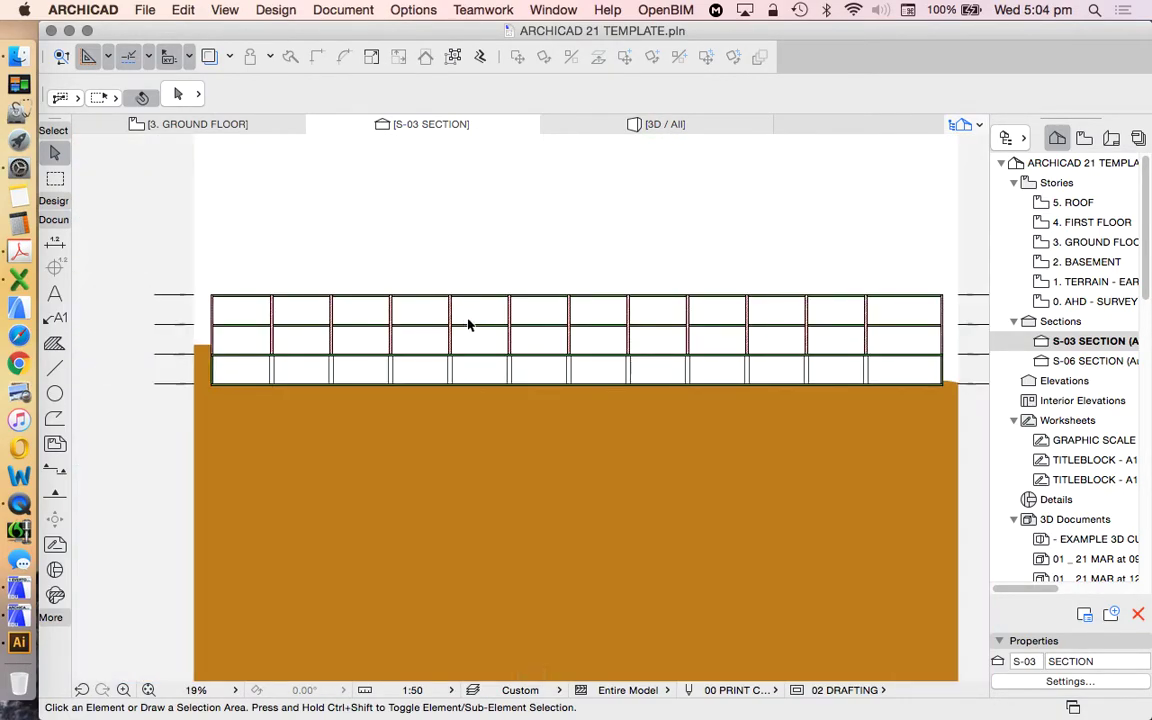
scroll(517, 329, up, 3)
scroll(489, 363, down, 3)
scroll(686, 329, up, 1)
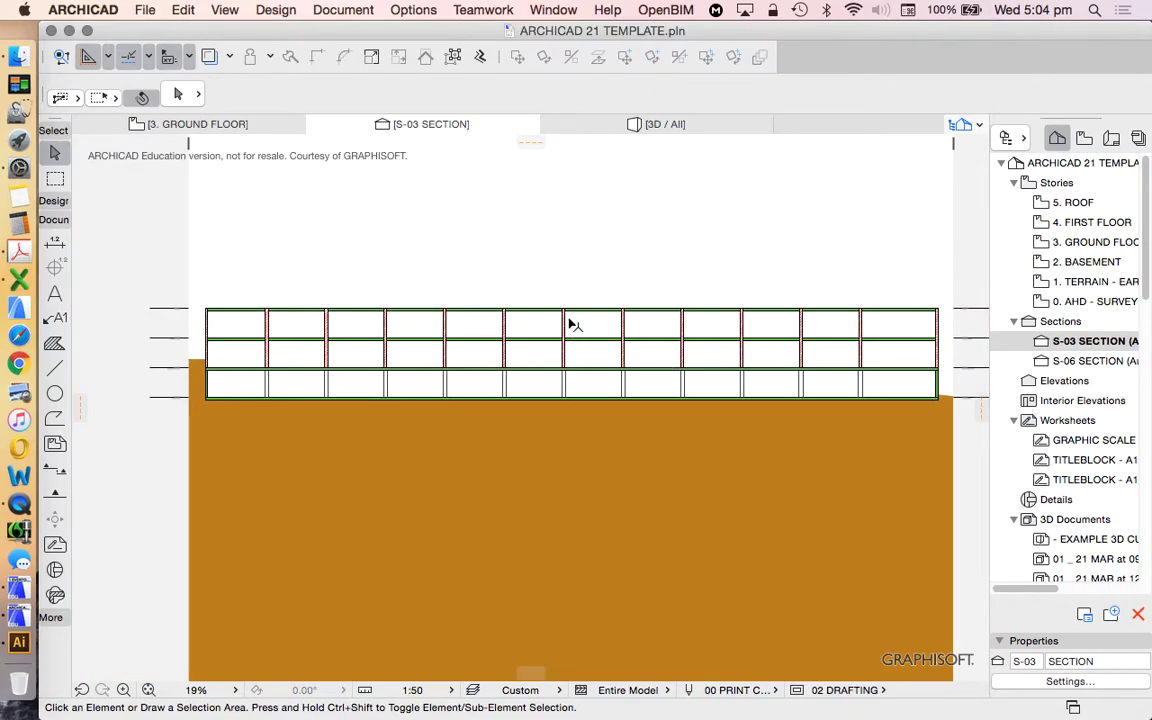
scroll(625, 363, up, 3)
scroll(576, 419, down, 2)
scroll(568, 362, up, 1)
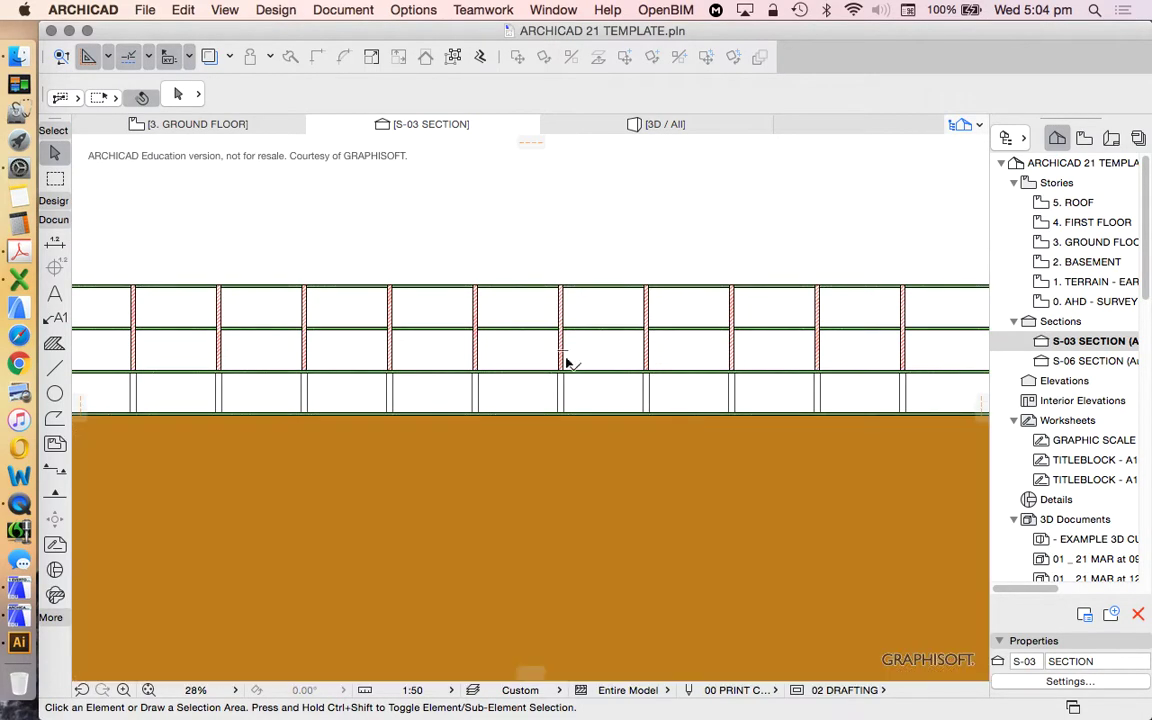
scroll(566, 363, up, 4)
scroll(510, 360, down, 3)
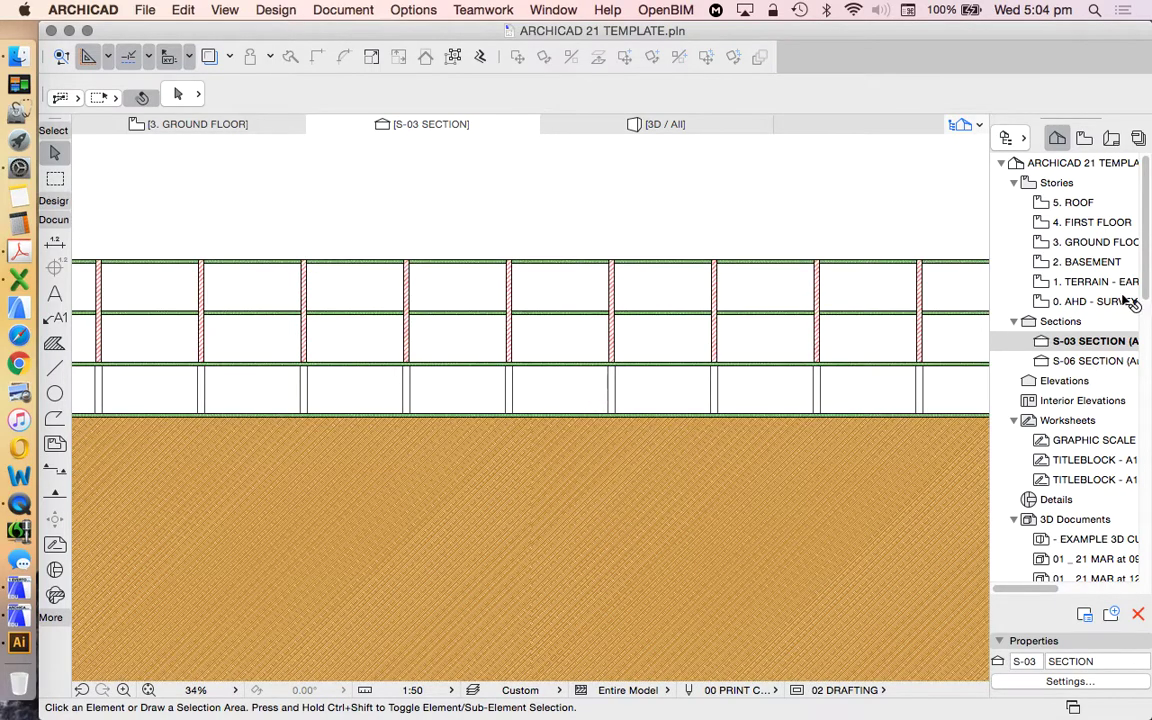
Open the ground floor plan and place an elevation line along the building's lower long side, looking toward the building.
double_click(1095, 242)
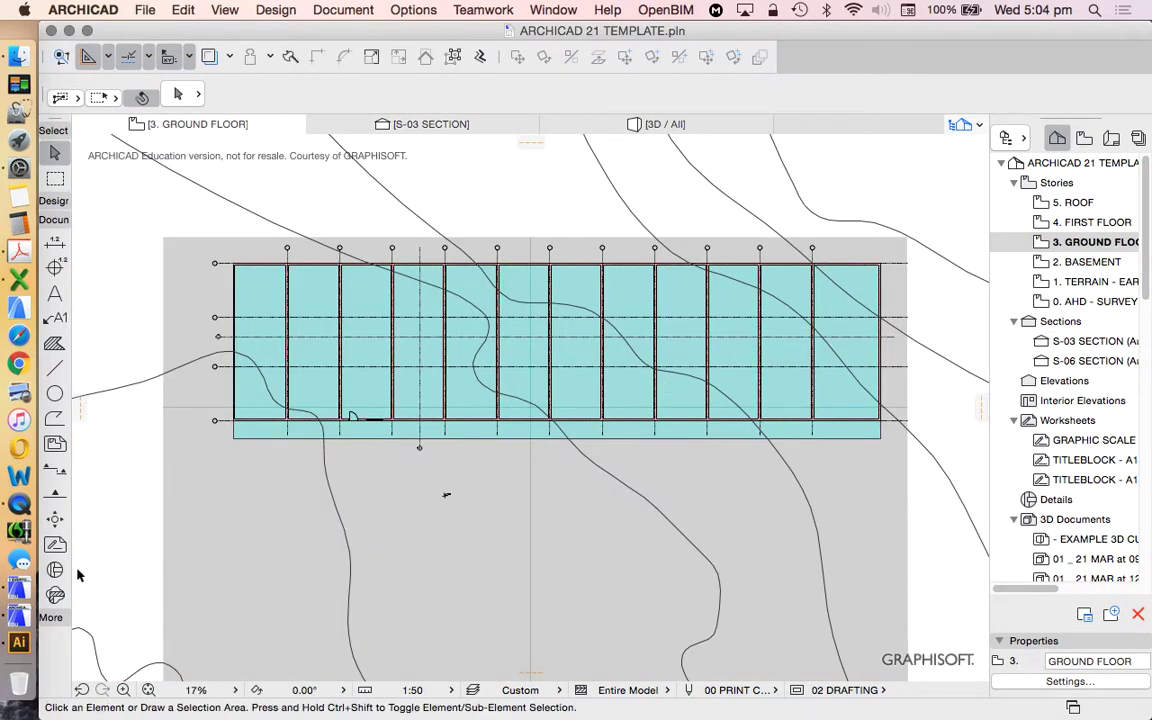
click(54, 494)
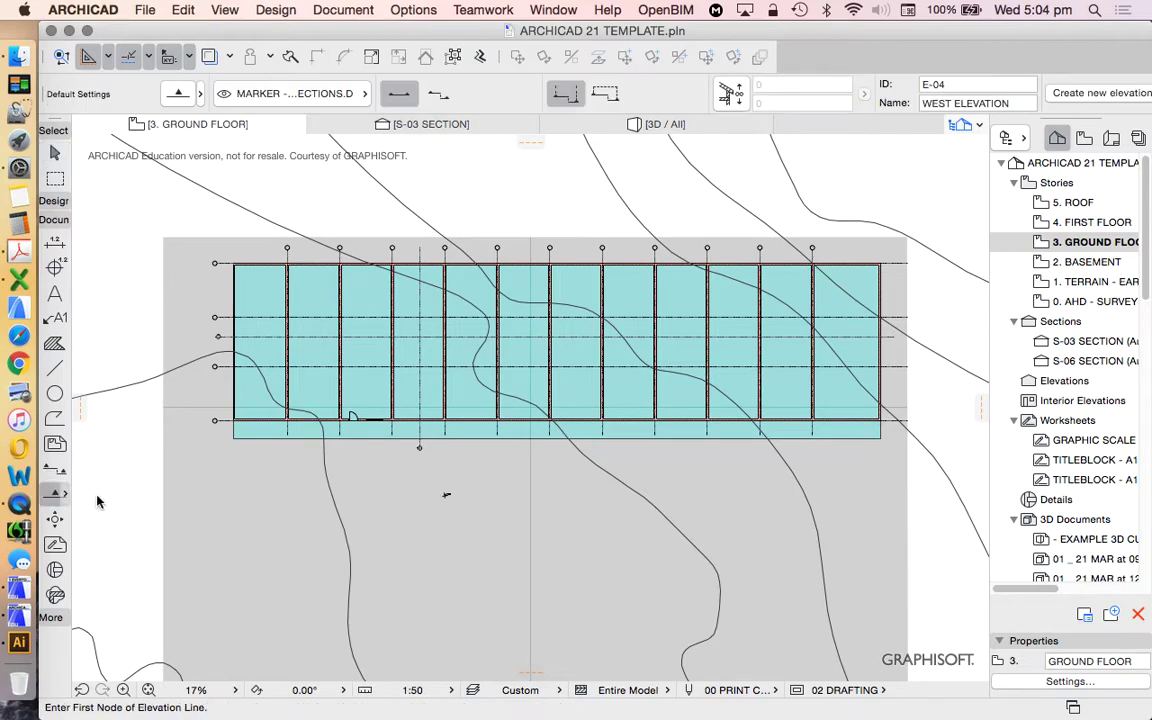
click(216, 451)
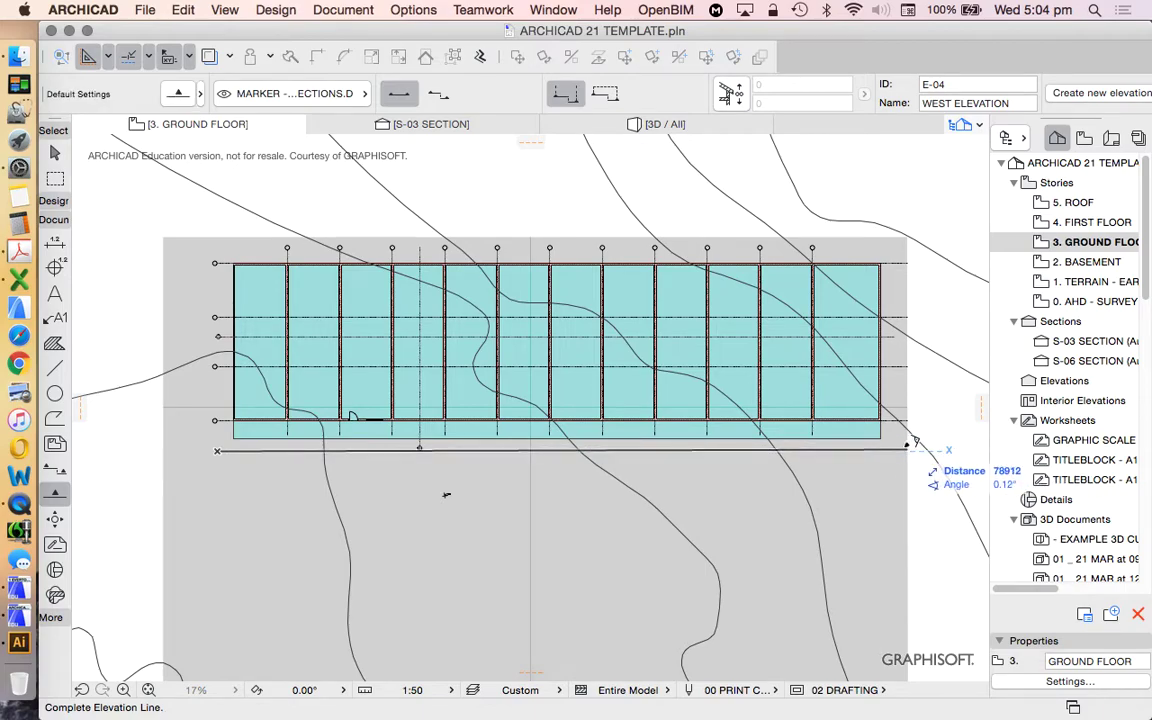
click(895, 451)
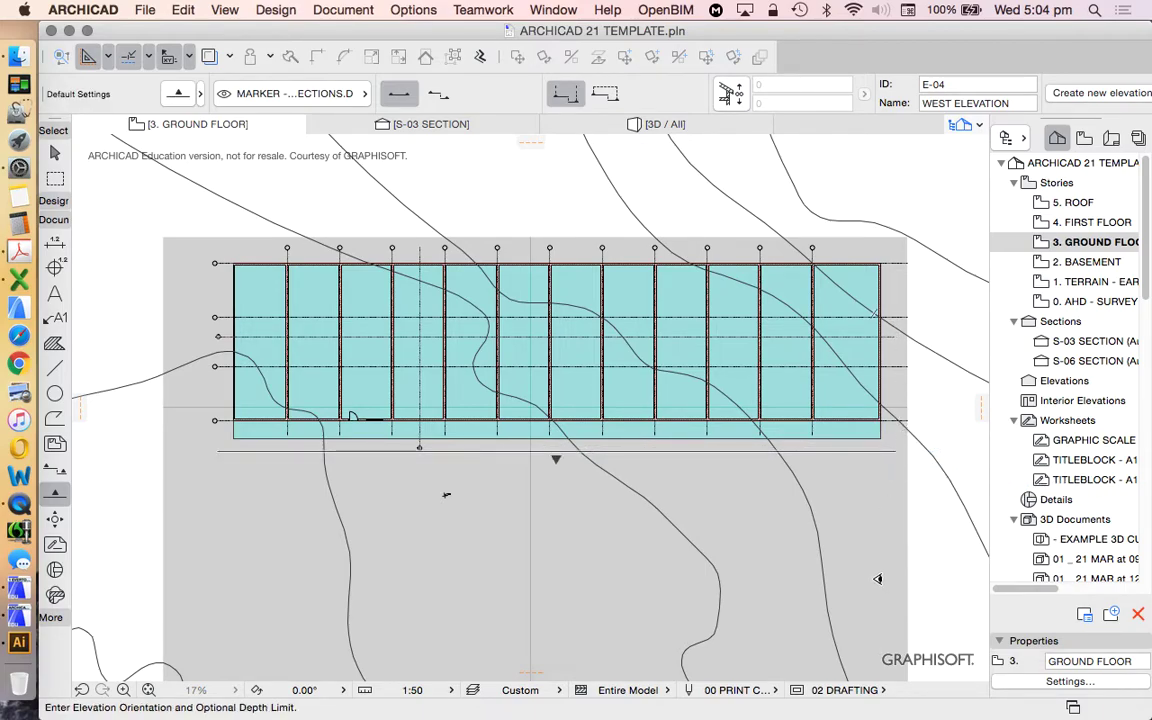
click(892, 347)
Place a vertical elevation line just outside the building's right-hand short end in plan, looking toward the building.
click(889, 245)
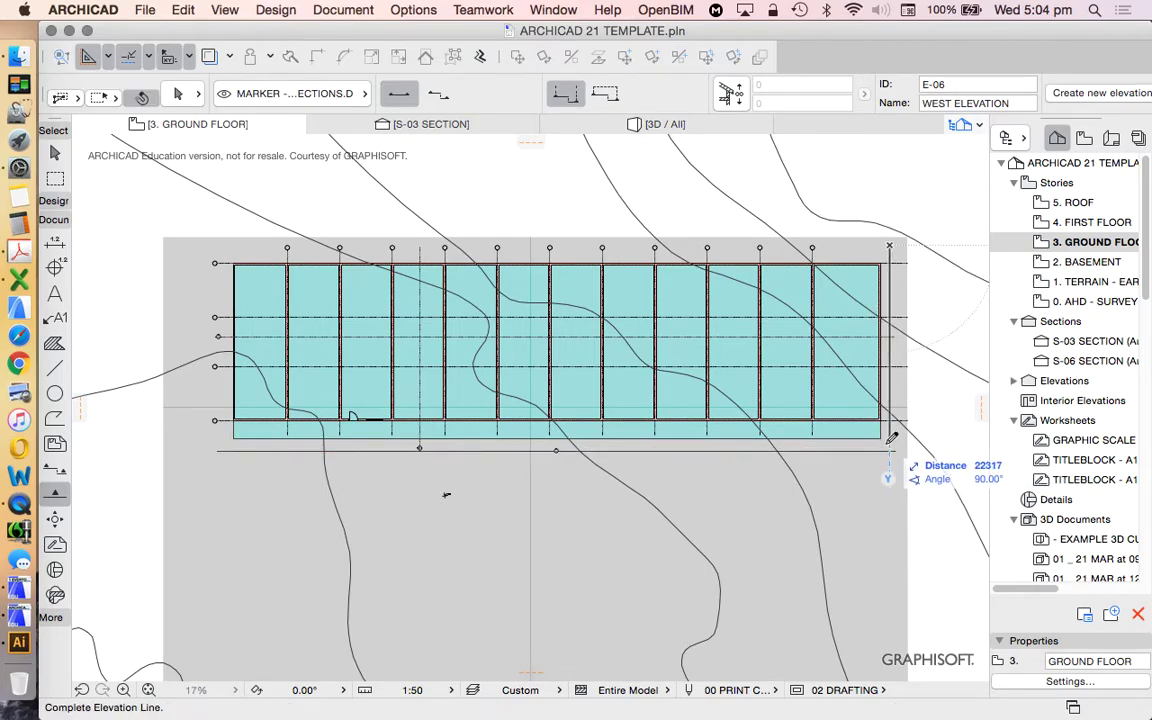
click(890, 455)
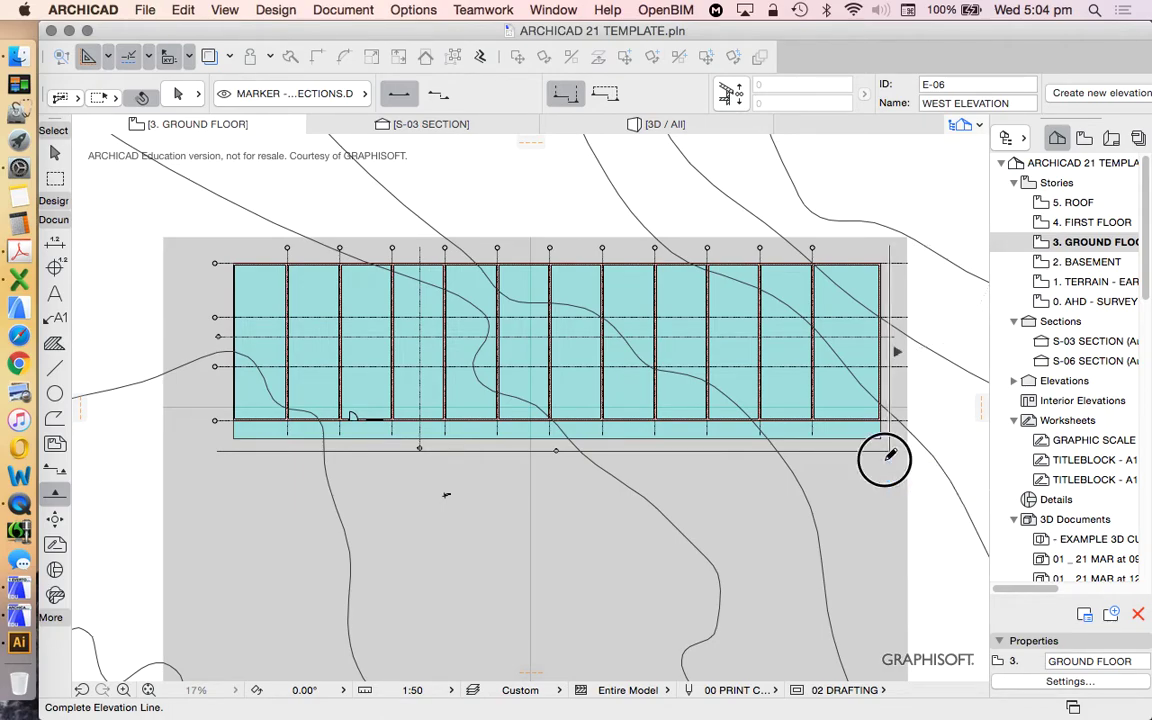
click(911, 229)
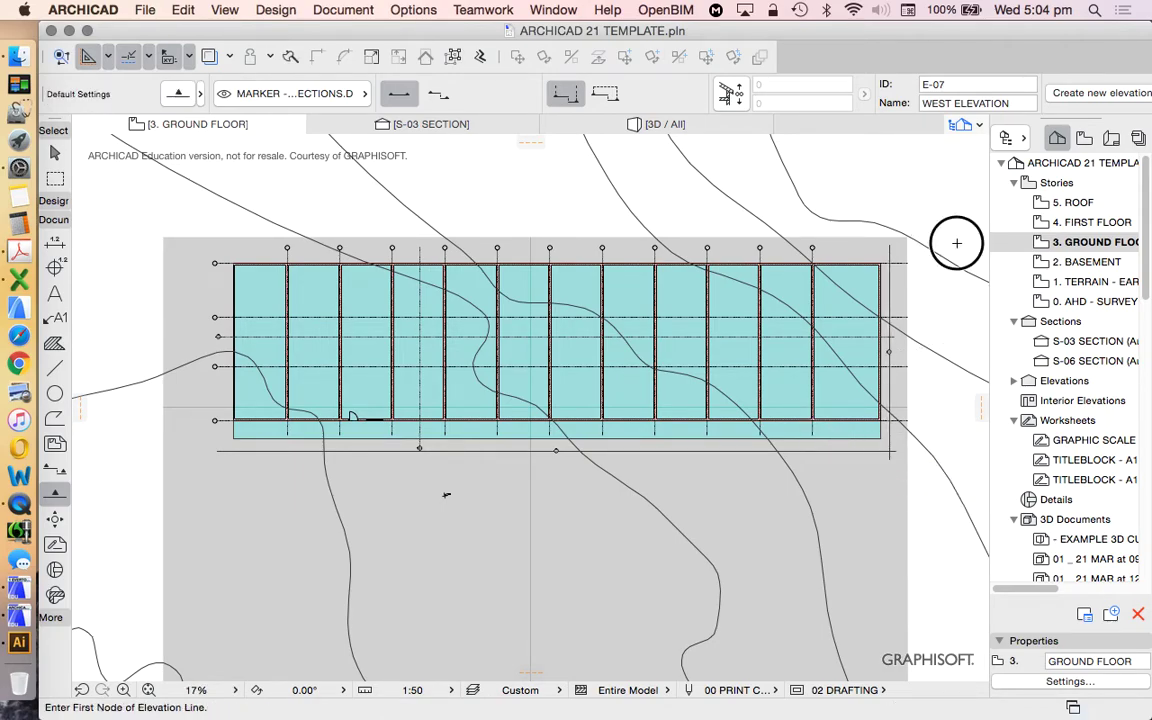
Place a horizontal elevation line along the building's upper long side in plan, looking toward the building.
click(956, 243)
click(147, 242)
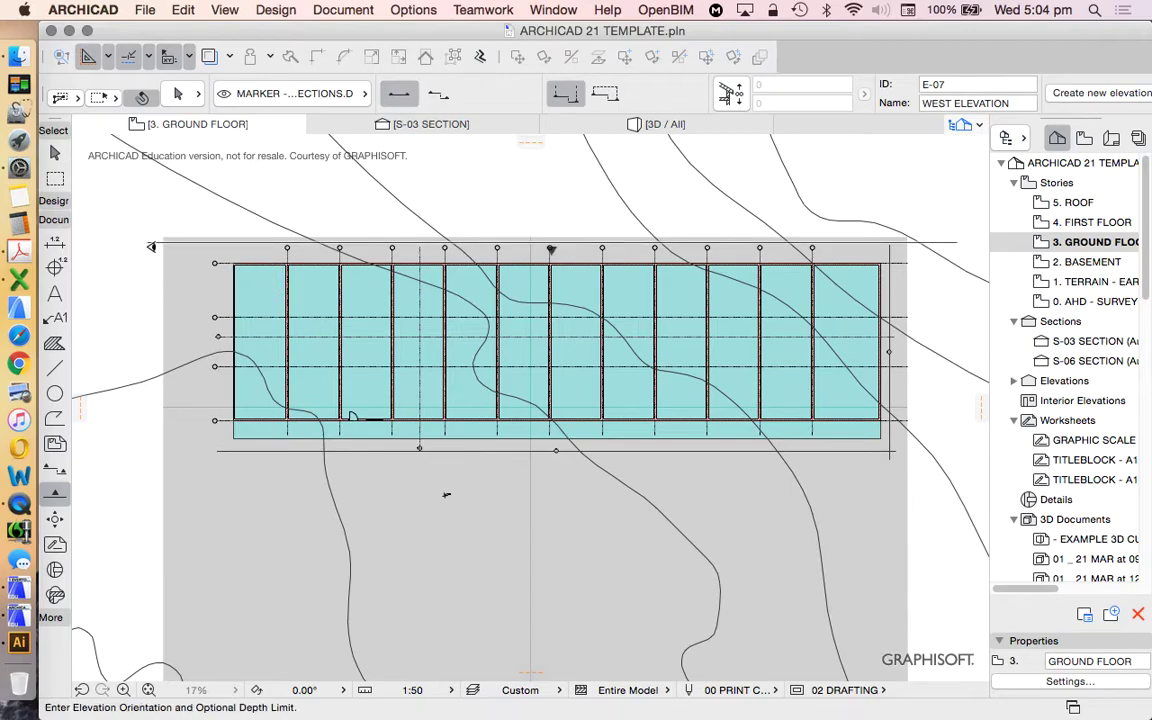
click(338, 318)
Place a vertical elevation line about 34 m long outside the building's left-hand short end in plan, looking toward the building.
click(206, 201)
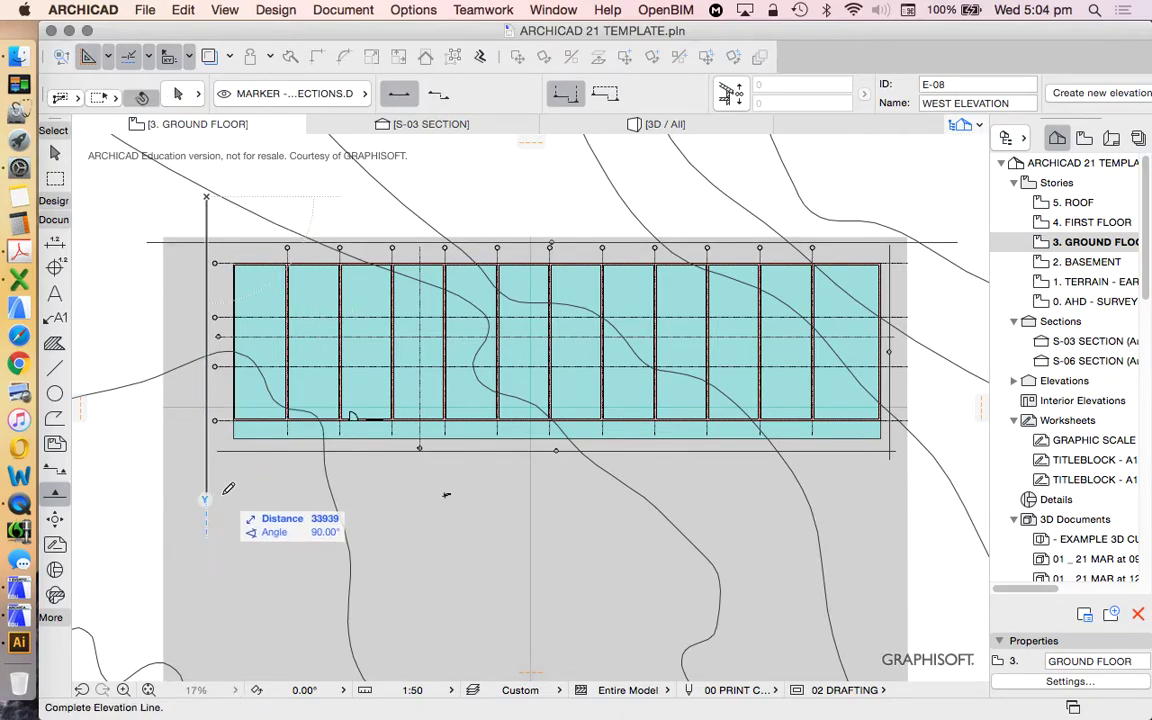
click(206, 497)
click(281, 474)
scroll(446, 494, down, 3)
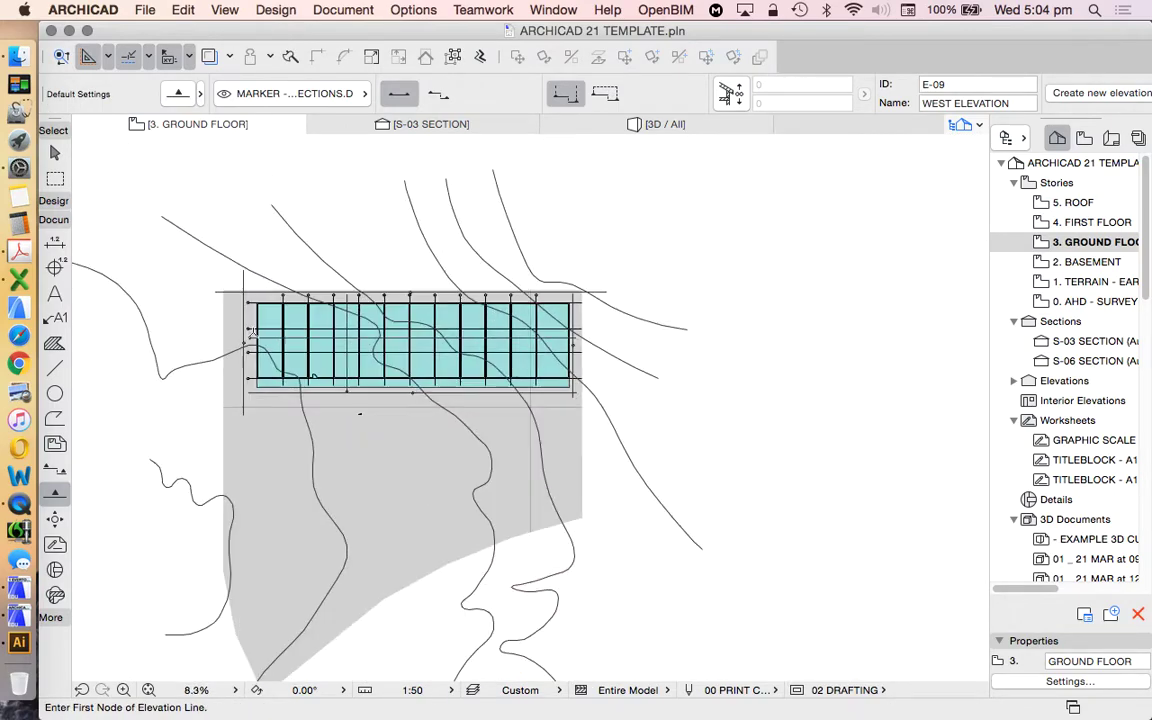
scroll(446, 494, up, 5)
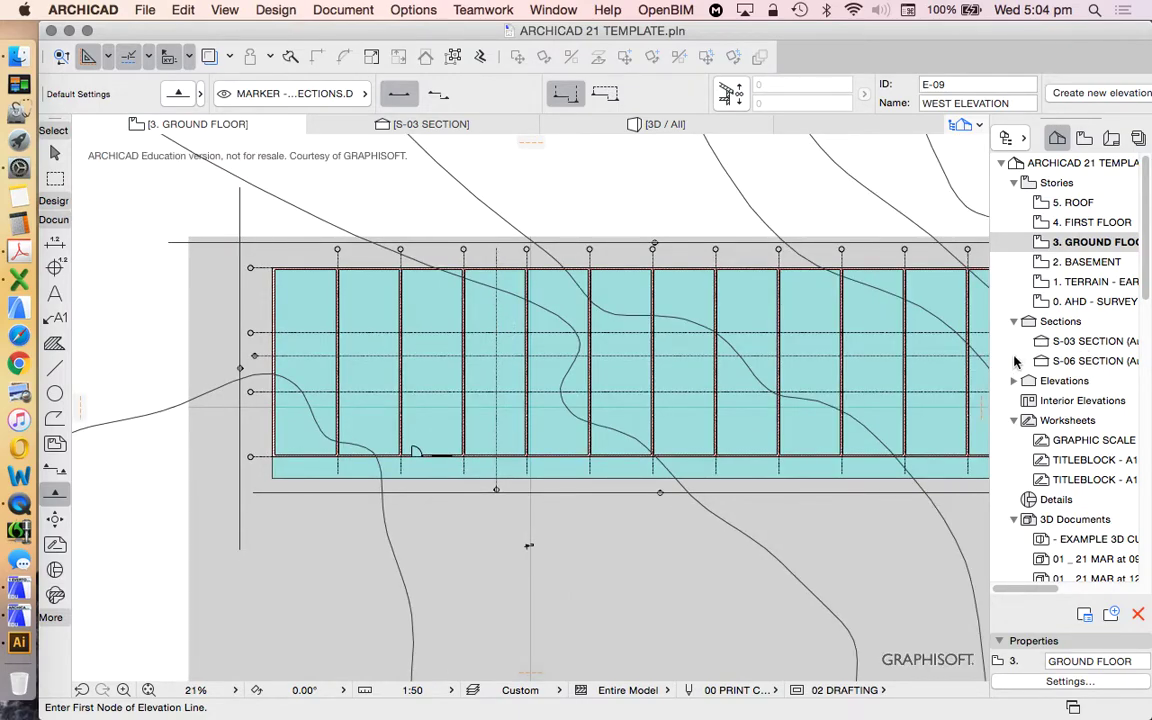
List the project's elevations, open elevation E-05 and examine the long facade where it meets the sloping terrain.
click(1013, 380)
double_click(1085, 400)
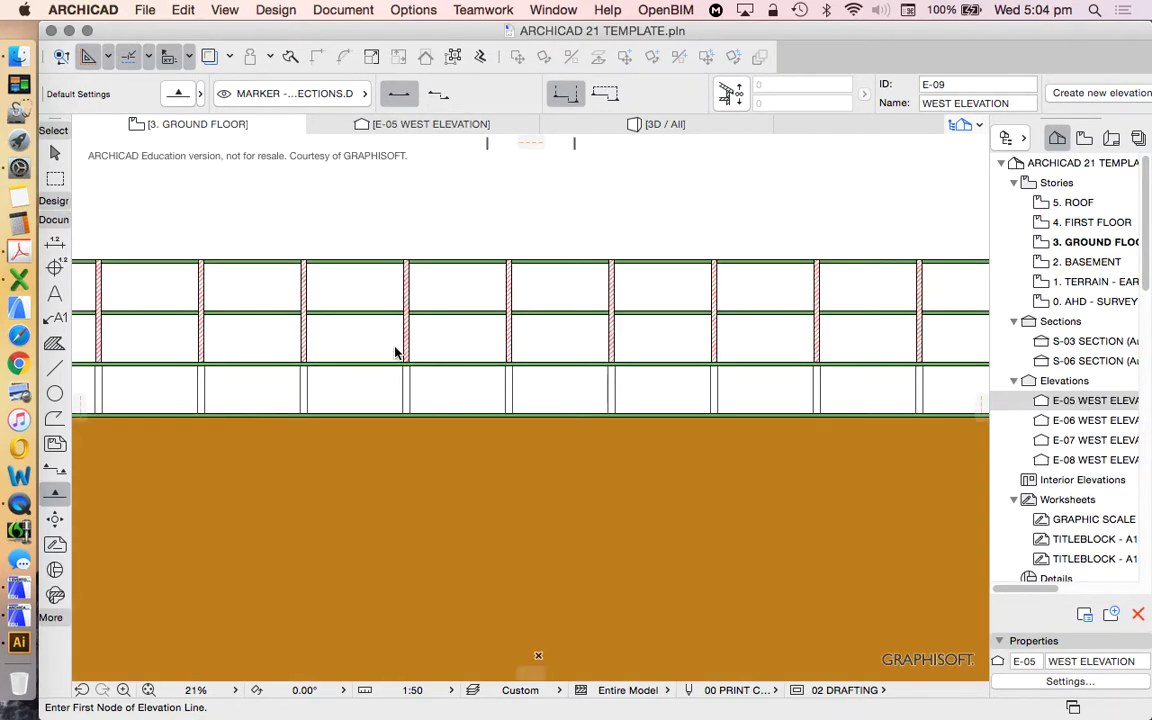
scroll(550, 170, up, 5)
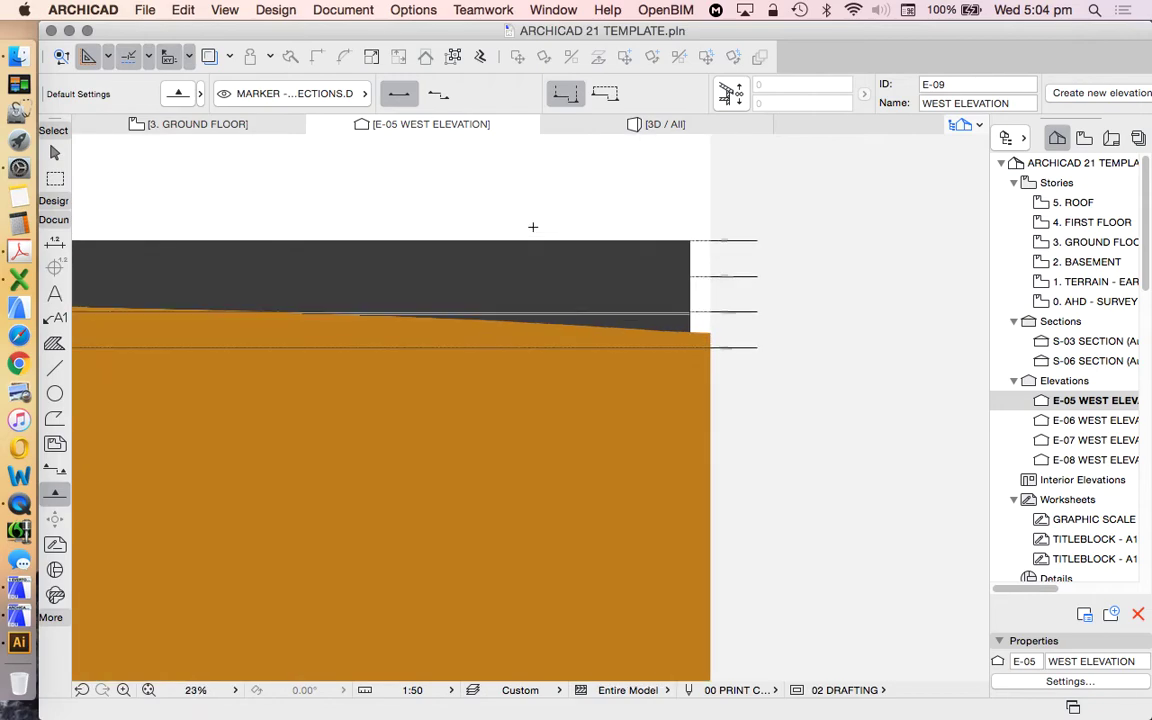
scroll(500, 220, down, 3)
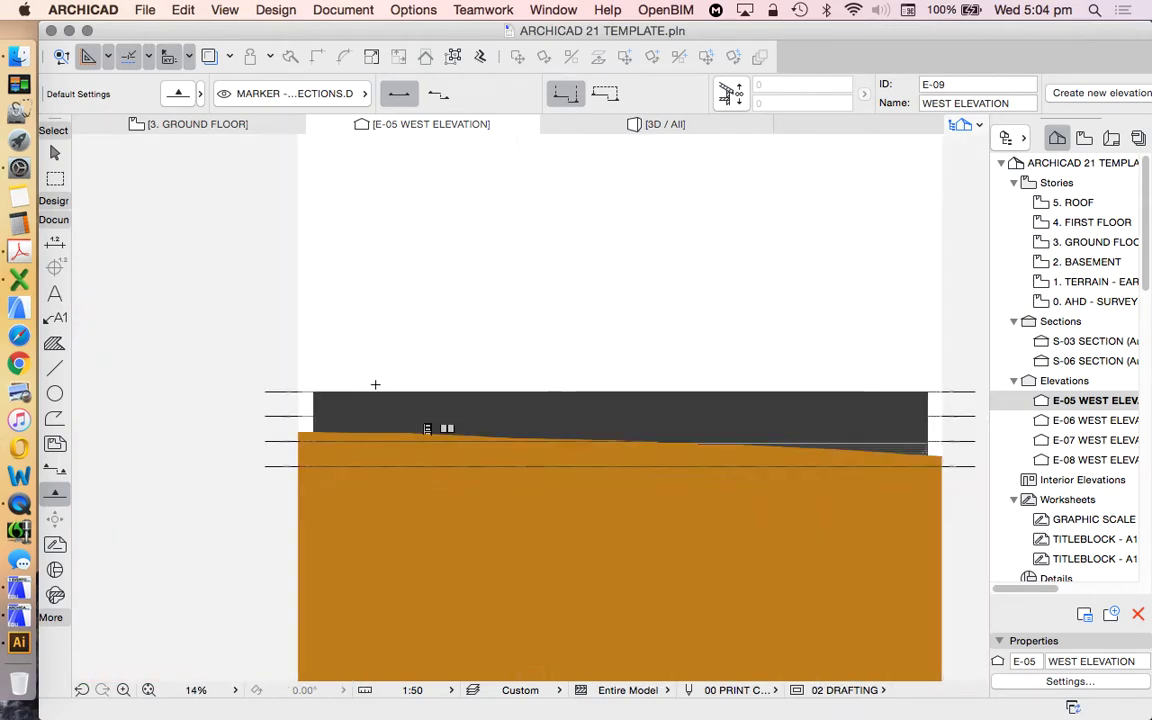
scroll(375, 384, up, 4)
Open elevations E-06 and E-07 in turn and examine their brick walls, basement blockwork and terrain line.
click(1077, 422)
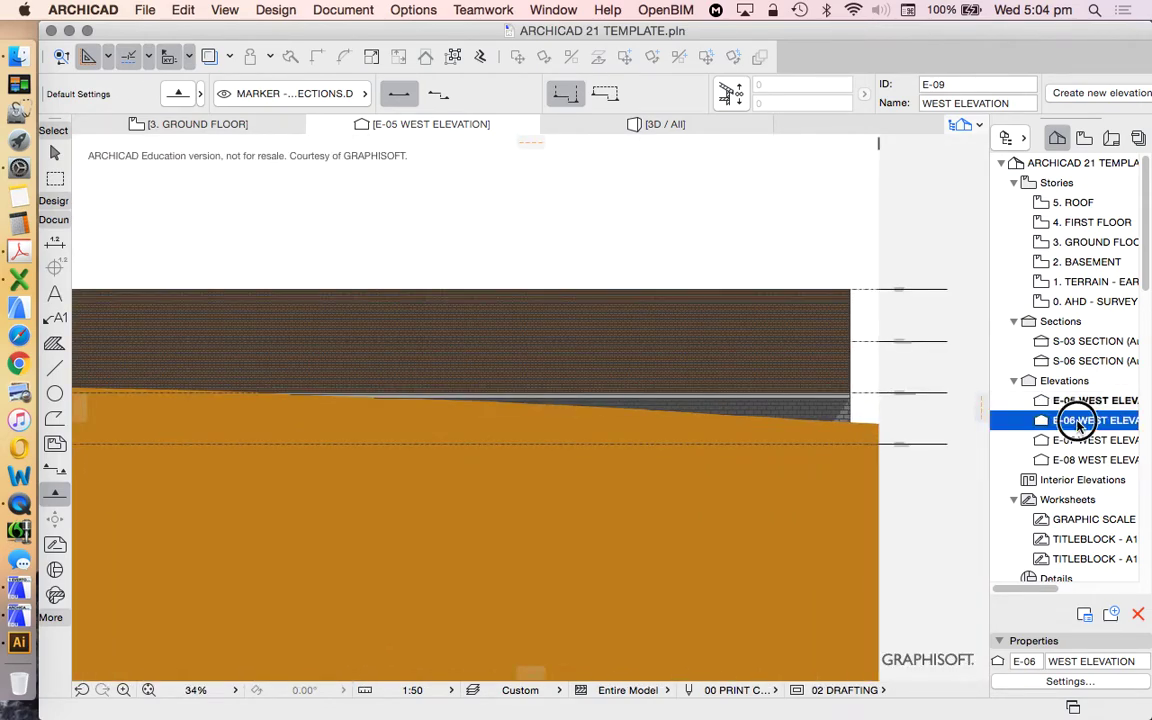
scroll(572, 349, up, 10)
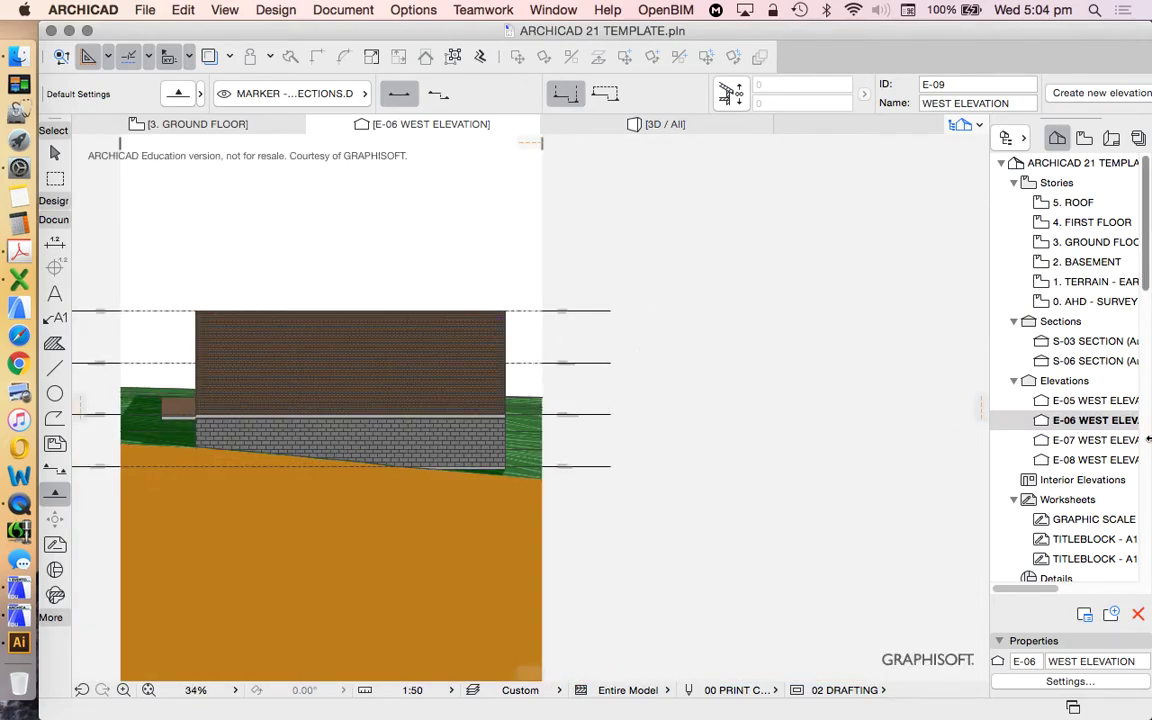
click(1092, 440)
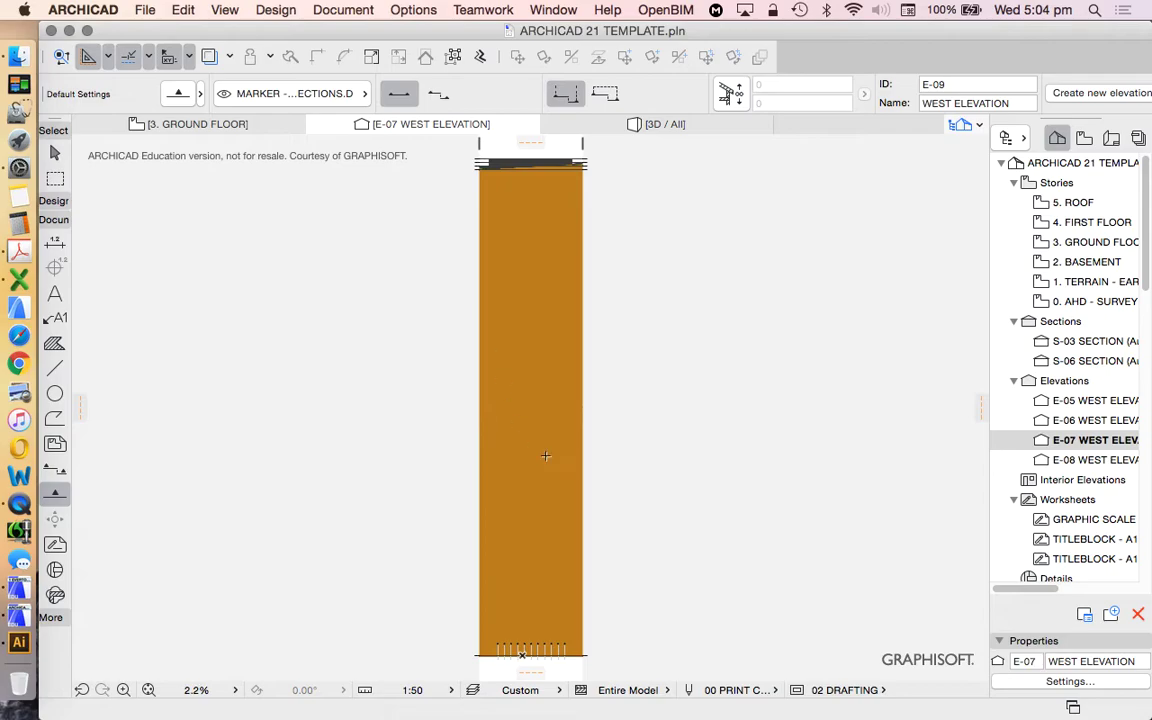
scroll(550, 335, up, 10)
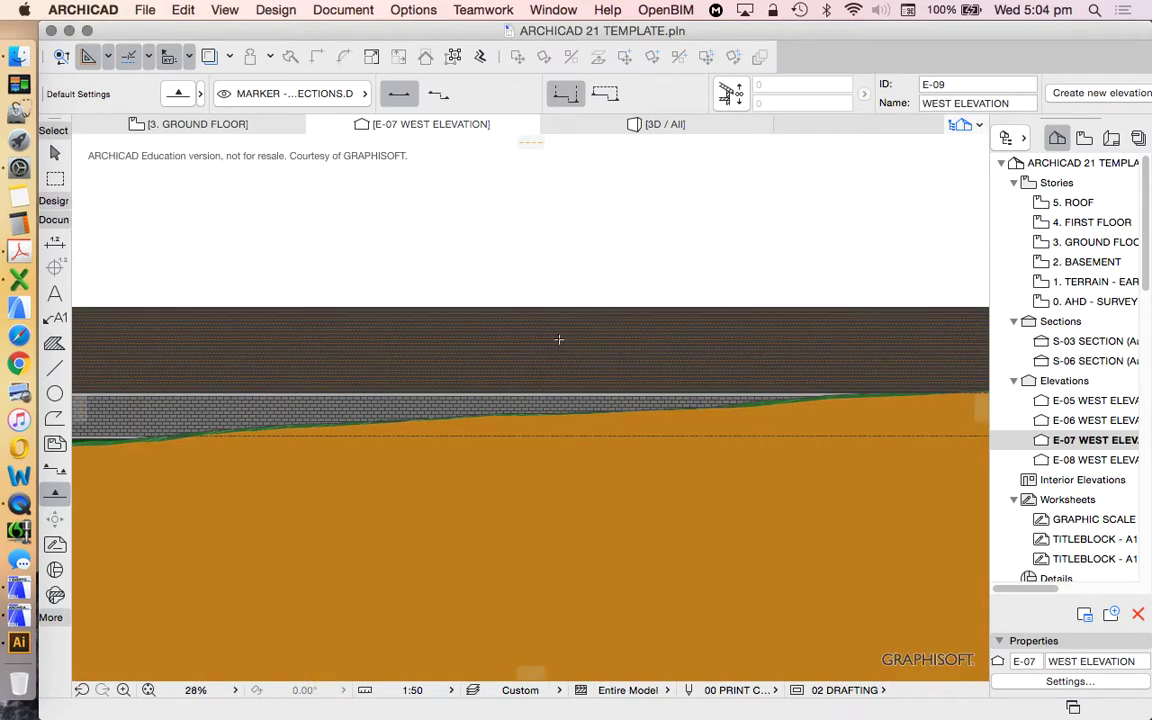
scroll(559, 340, down, 3)
scroll(524, 306, up, 8)
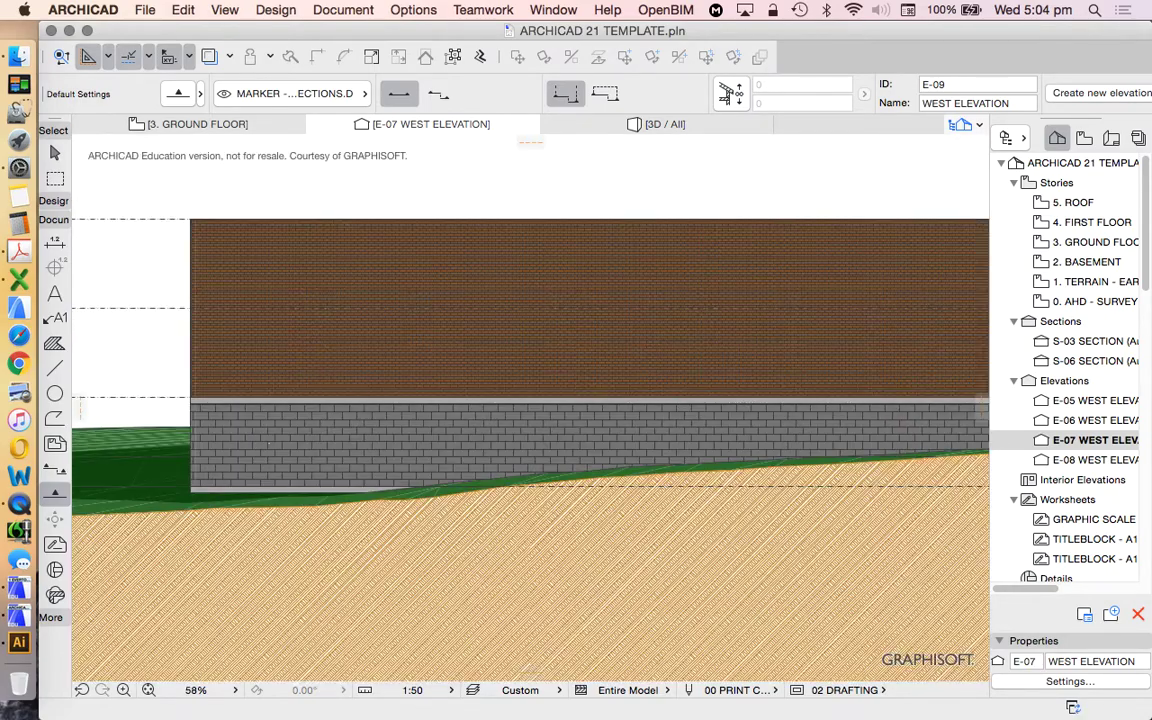
scroll(268, 443, down, 5)
Open elevation E-08 and examine its end facade and the story level markers beside the building.
click(1078, 460)
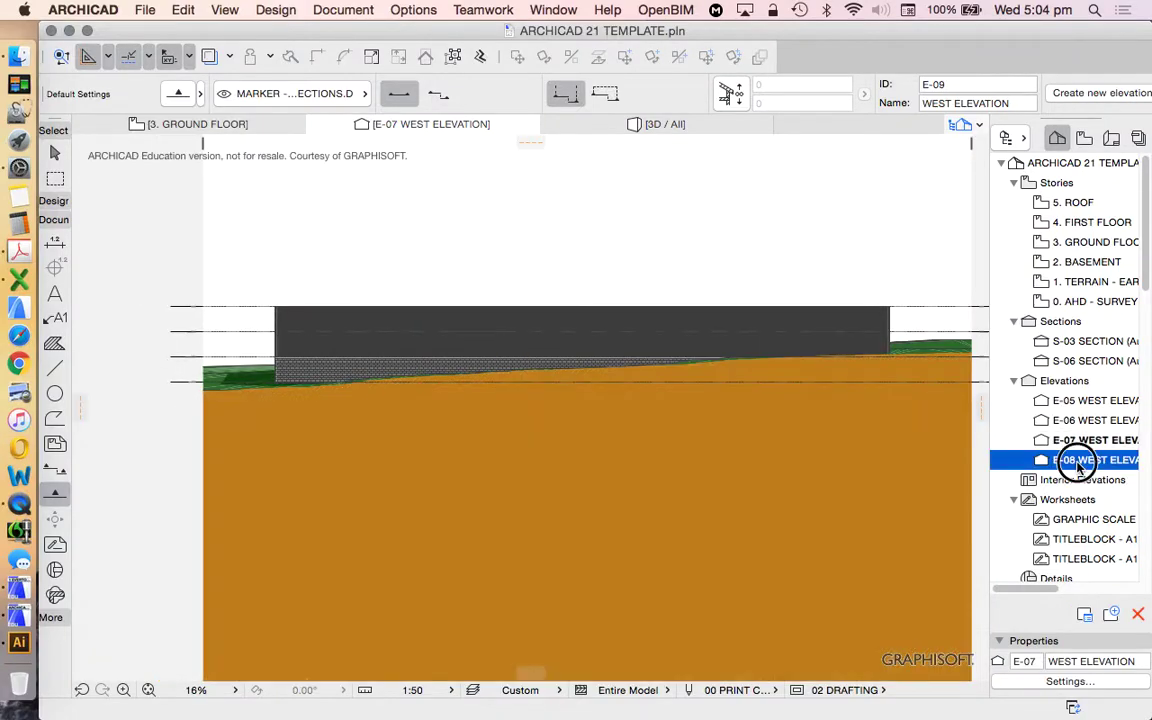
scroll(663, 514, down, 3)
scroll(717, 497, up, 3)
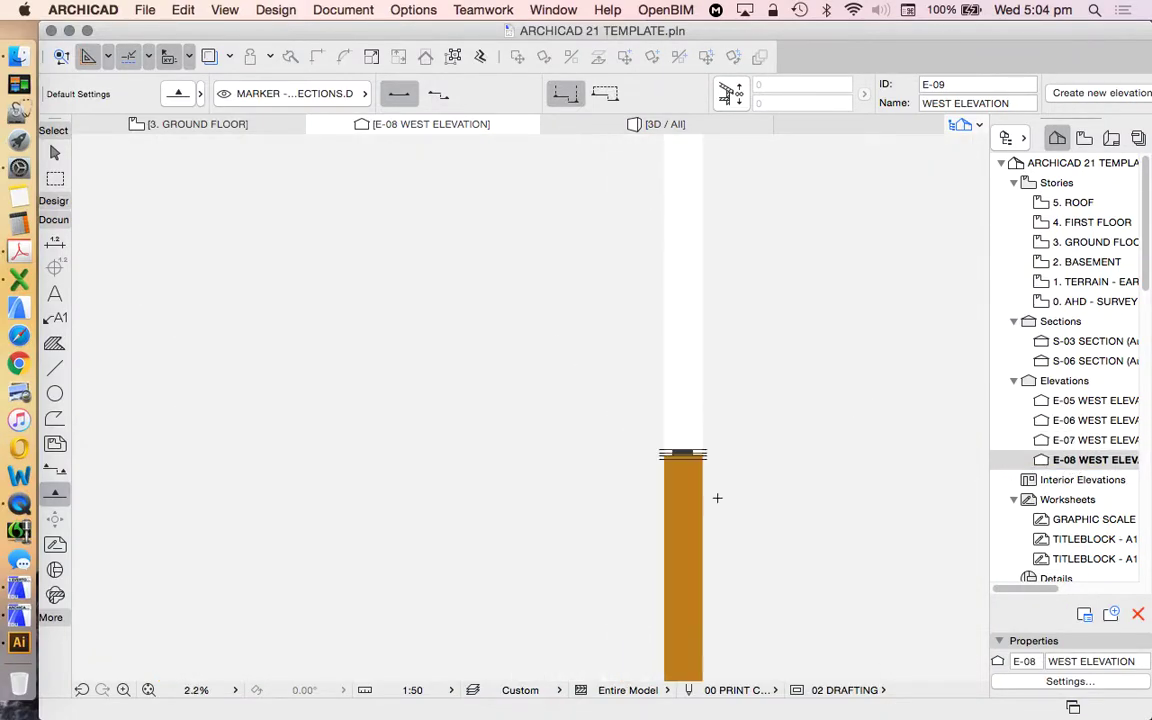
scroll(717, 497, up, 12)
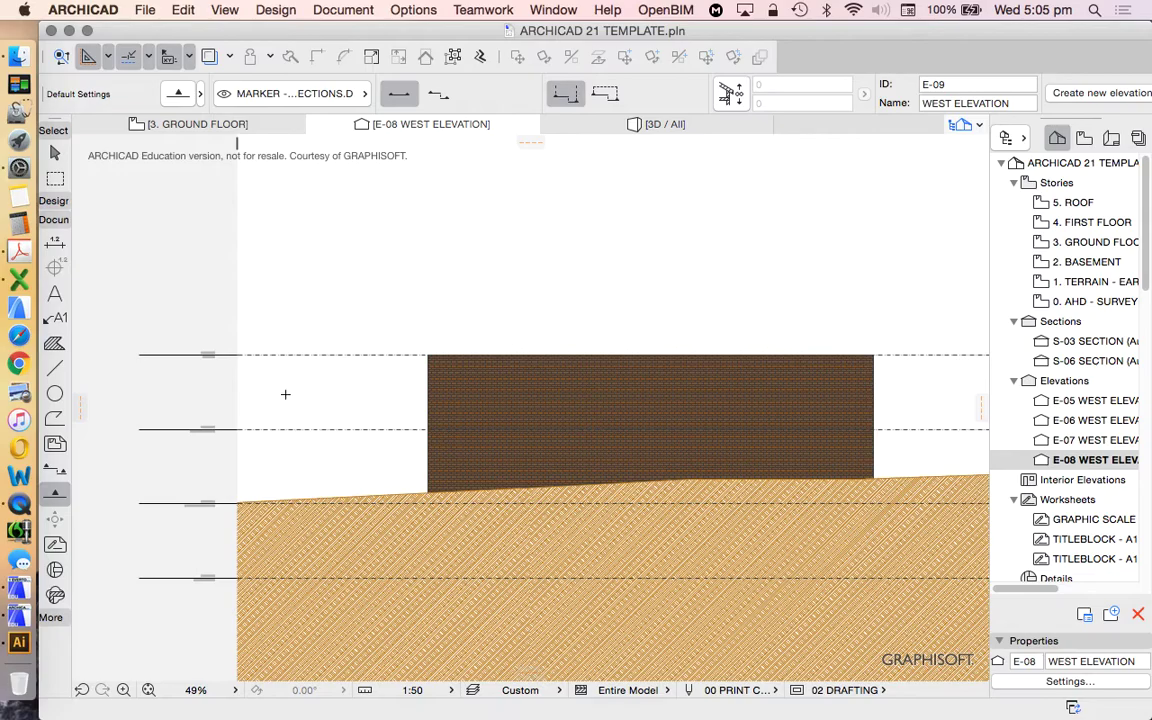
scroll(123, 391, up, 5)
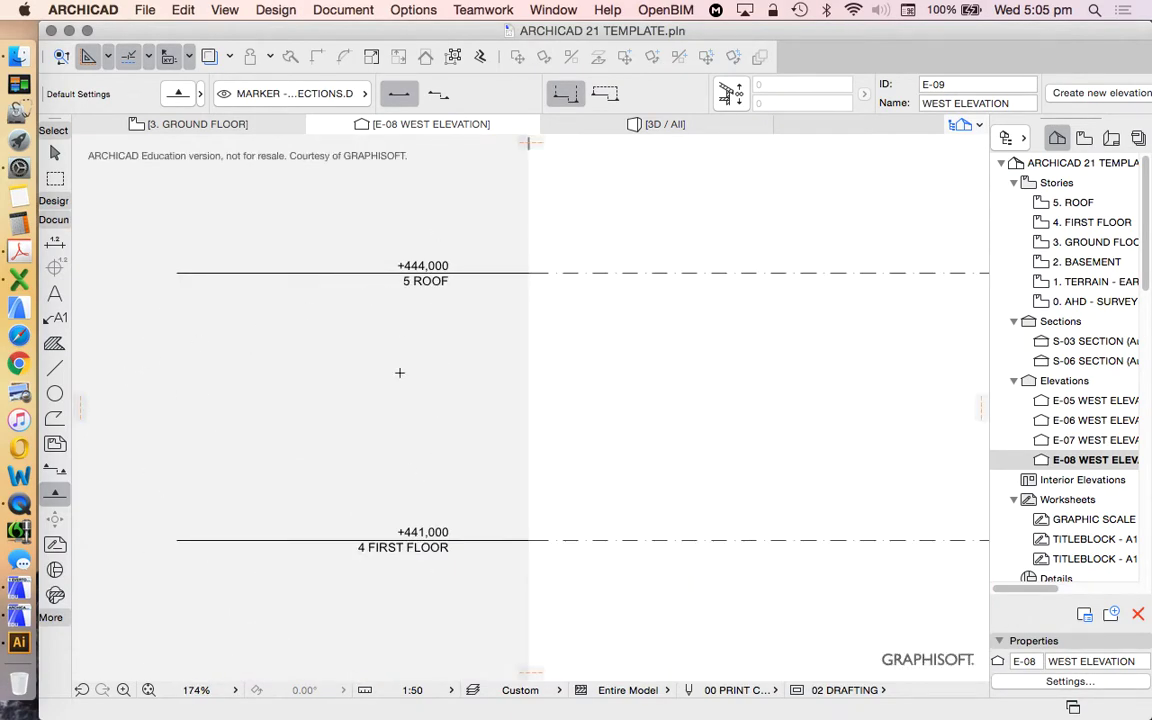
scroll(399, 372, down, 5)
scroll(440, 295, up, 4)
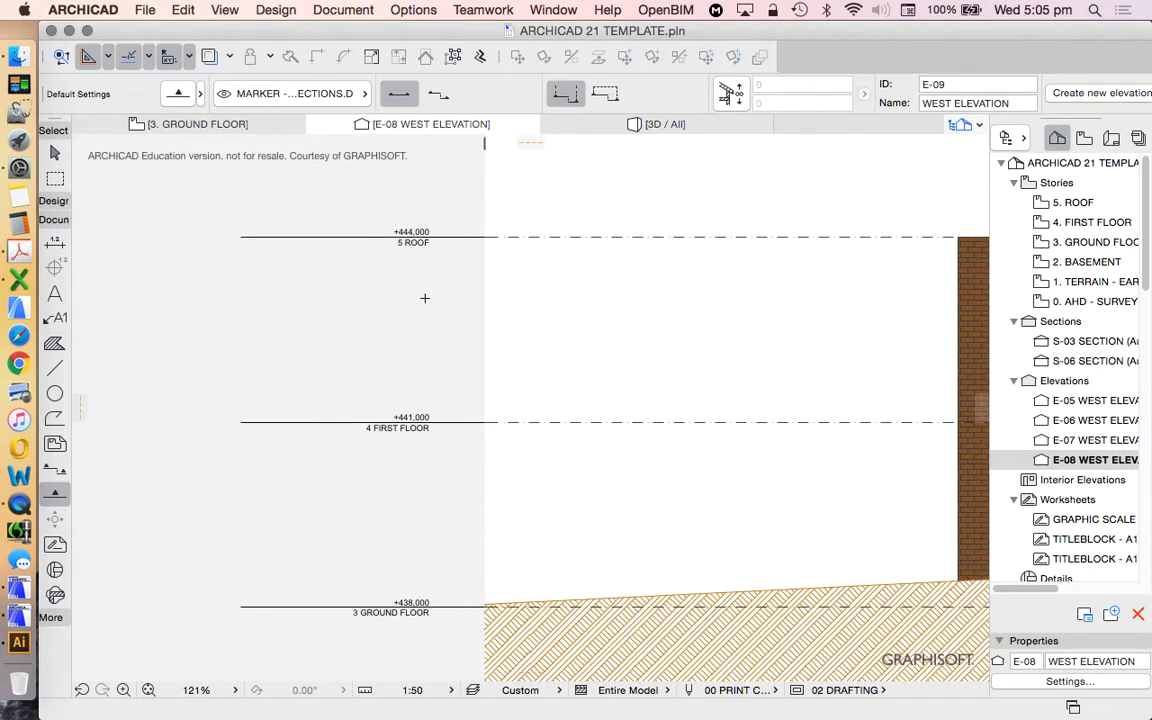
scroll(340, 300, down, 2)
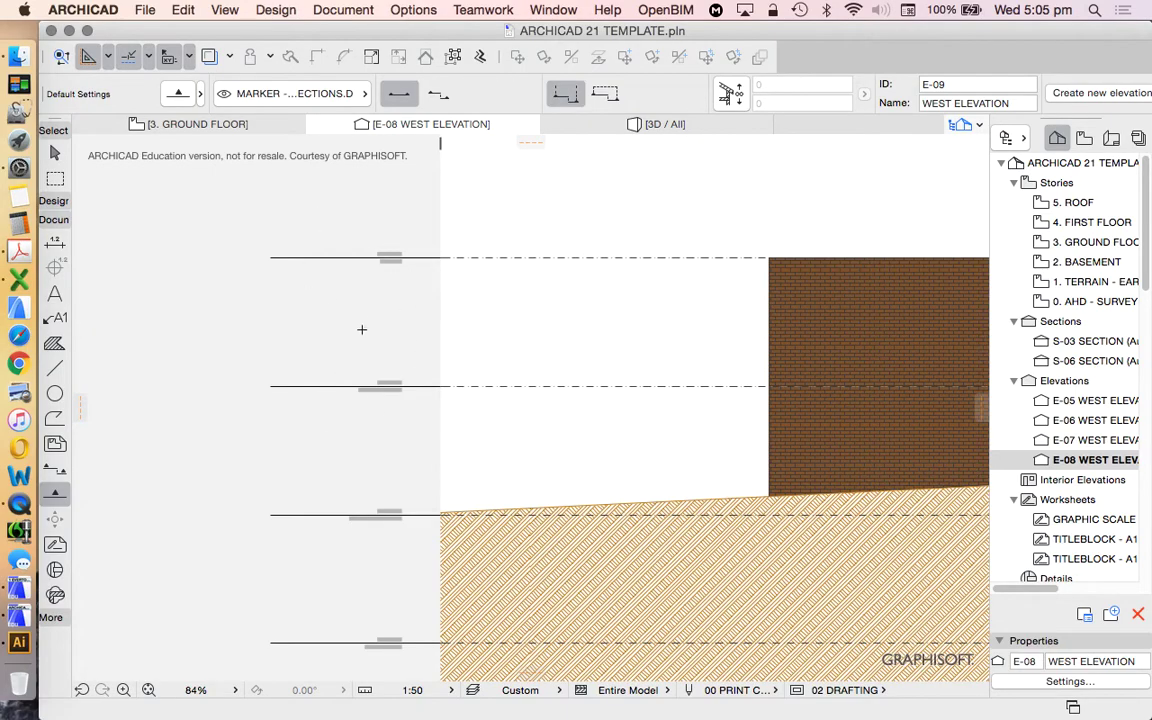
scroll(290, 309, down, 1)
scroll(401, 291, up, 2)
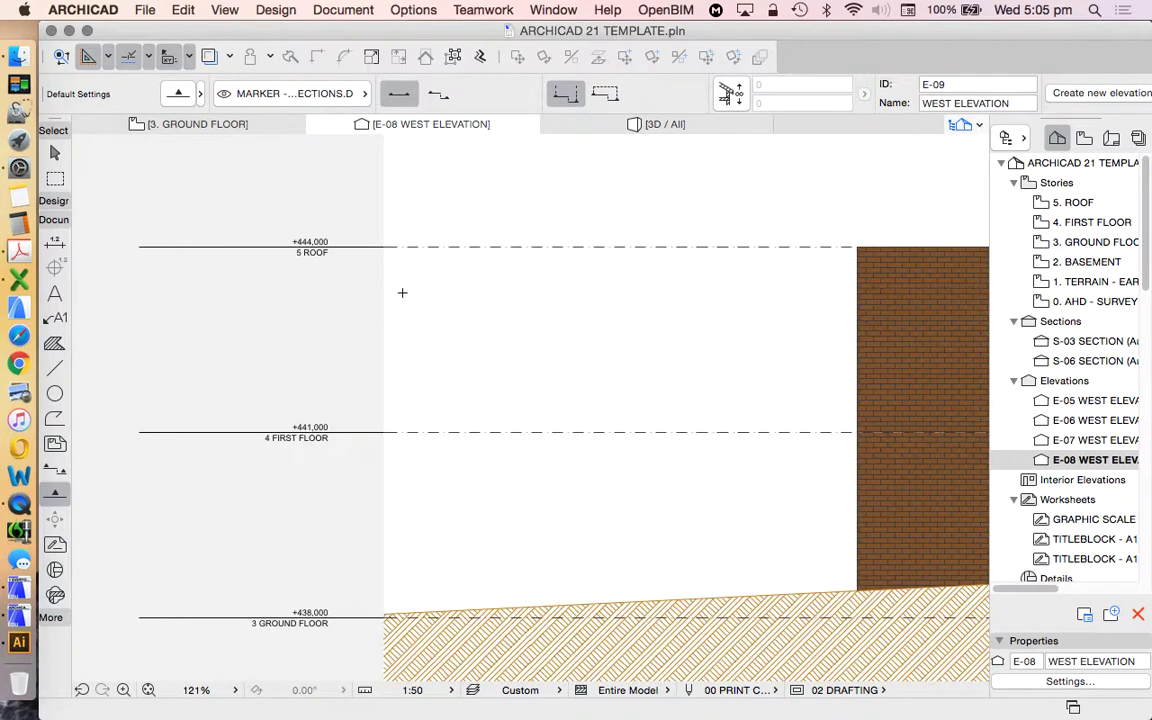
Examine the top of the brick wall in elevation E-08 against the roof level line and the story lines on both sides.
scroll(401, 300, down, 2)
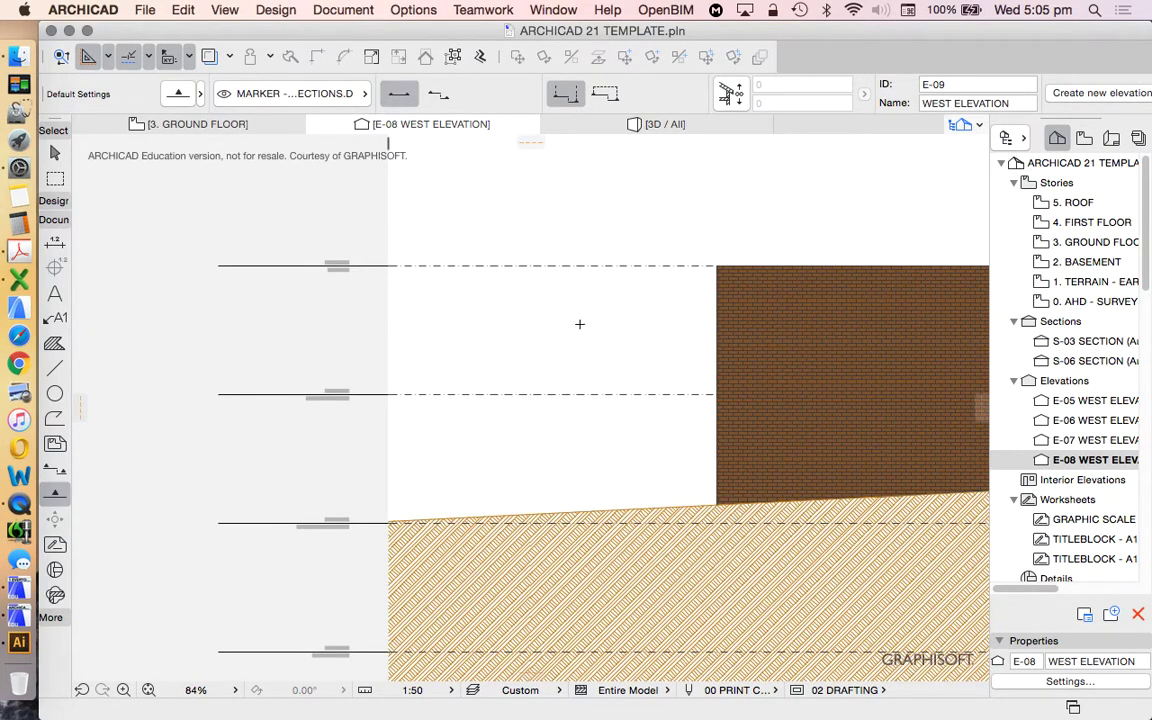
scroll(731, 291, up, 2)
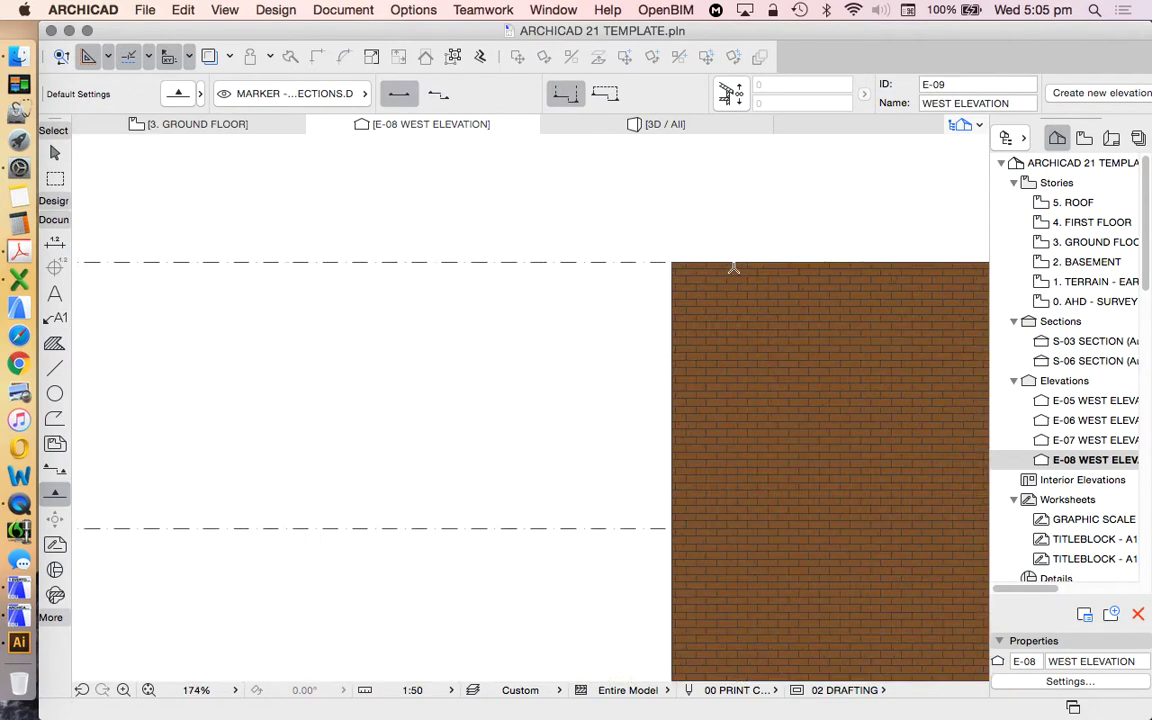
scroll(560, 275, up, 1)
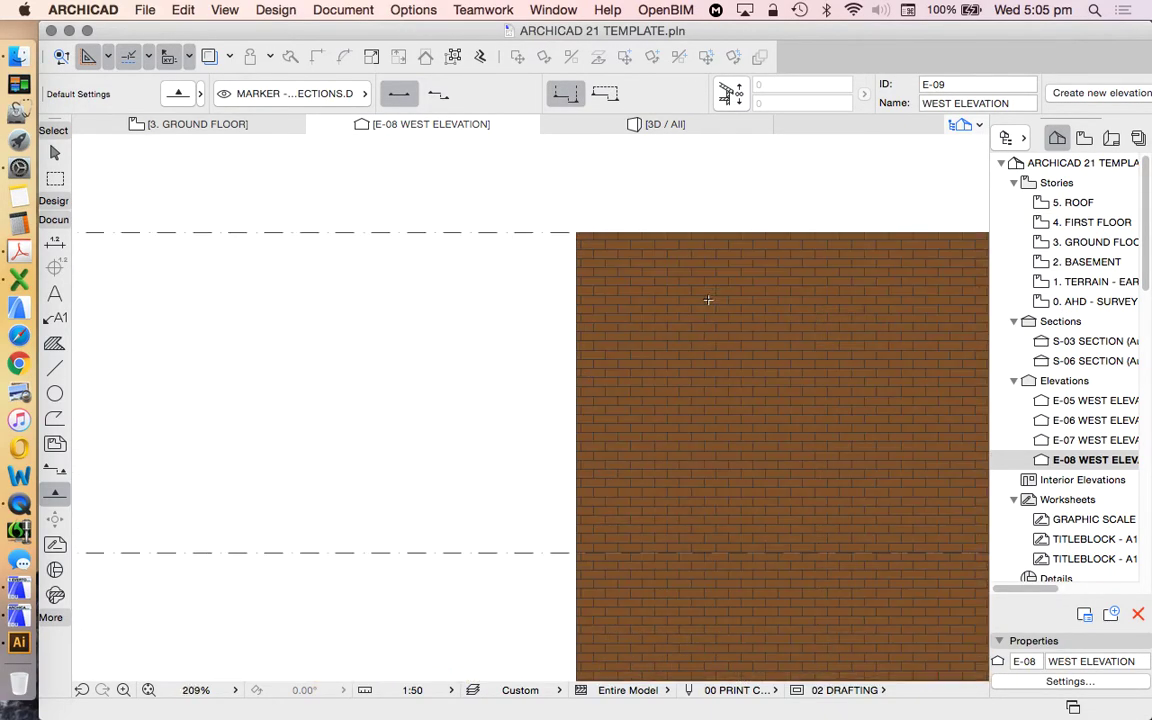
scroll(288, 293, down, 9)
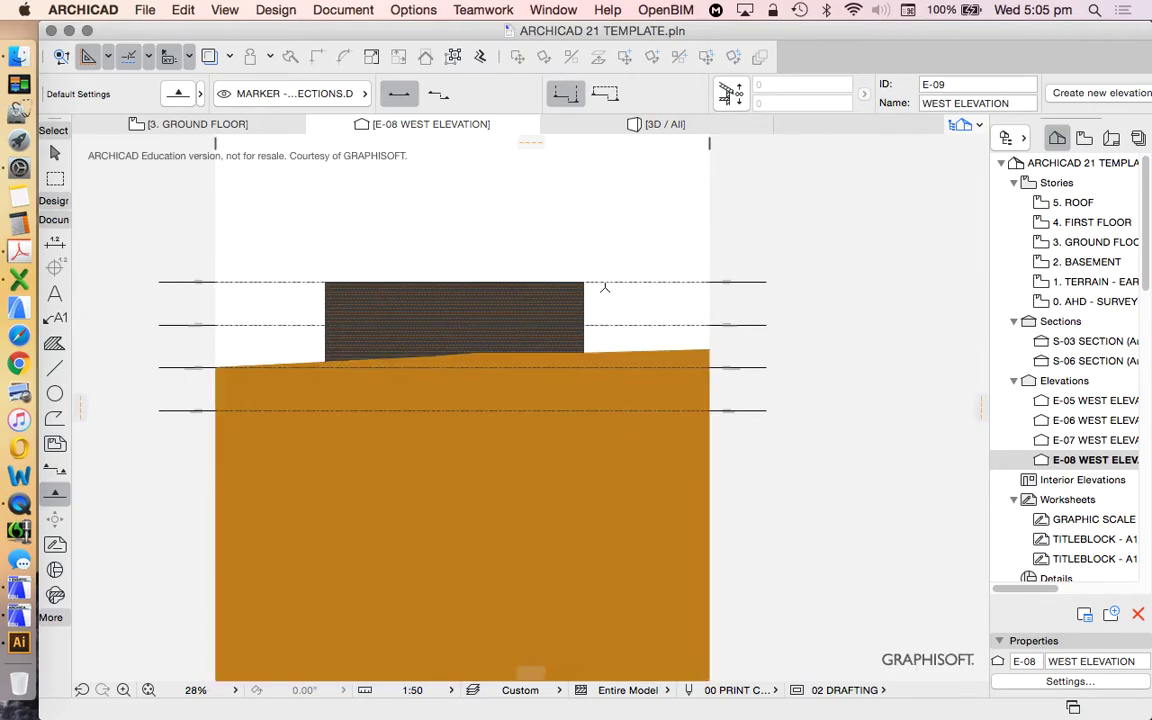
scroll(595, 290, up, 6)
scroll(705, 280, down, 1)
scroll(721, 284, down, 2)
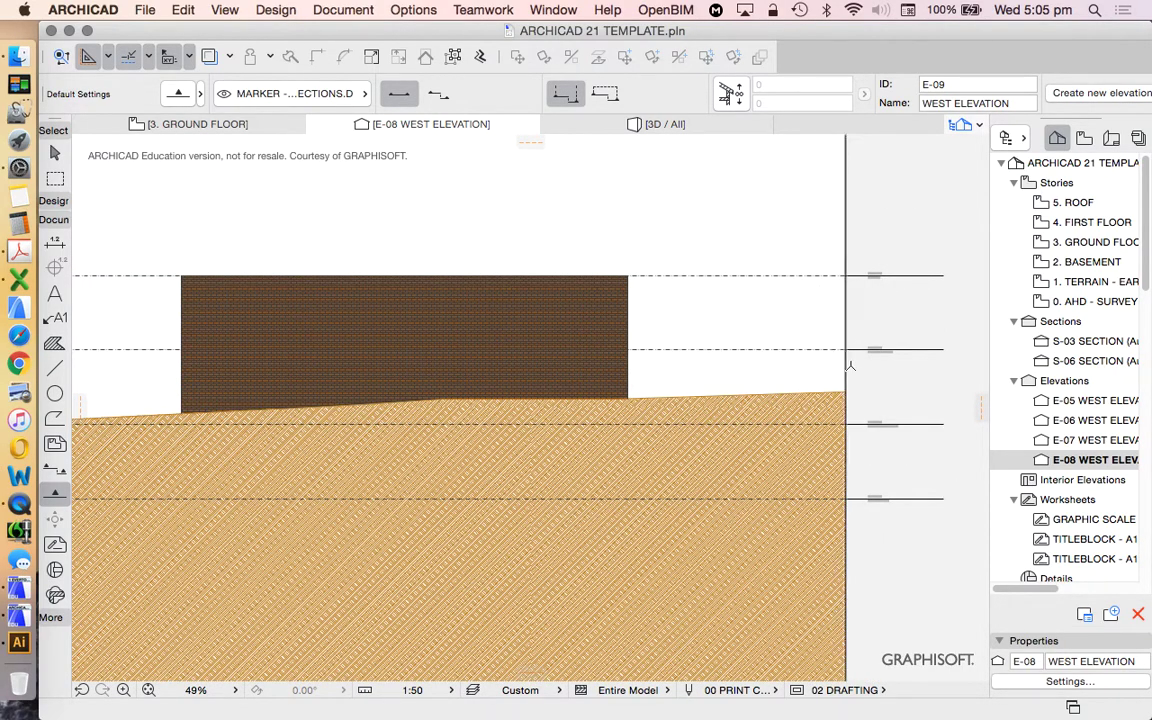
Open section S-06 and examine how the slabs meet the outer wall from basement to roof.
double_click(1060, 361)
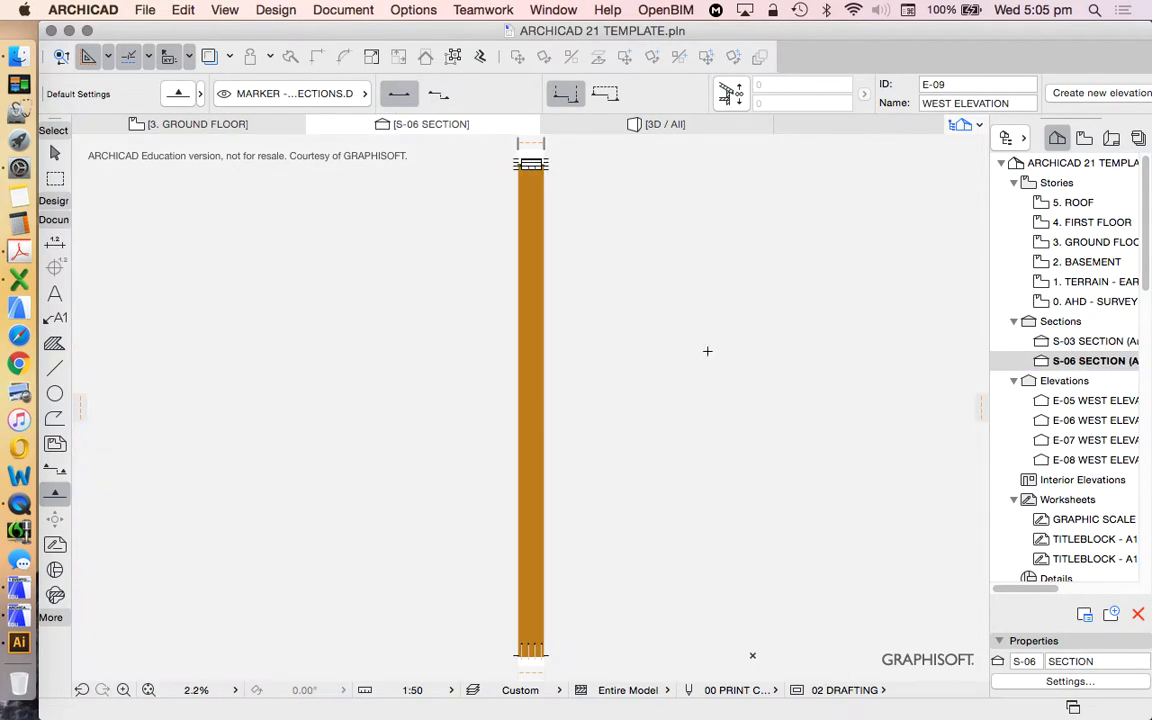
scroll(515, 160, up, 7)
scroll(535, 195, up, 12)
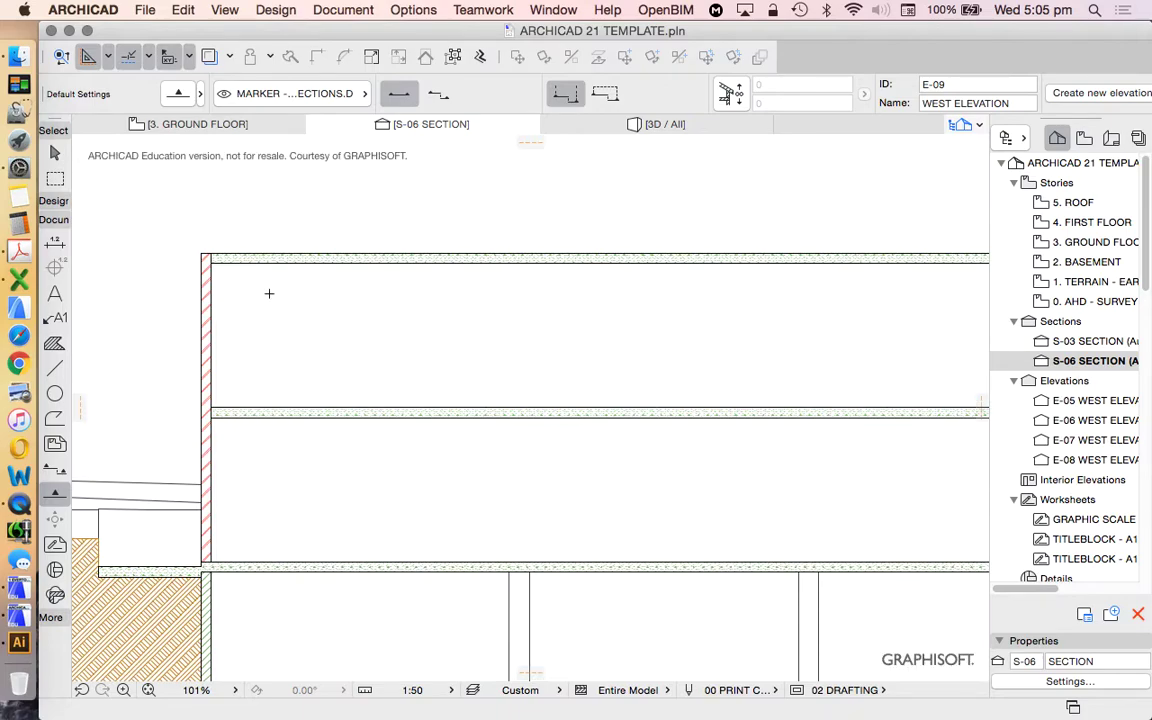
scroll(240, 260, down, 4)
Select the first-floor slab and the external brick walls of both upper stories in section S-06 to check their extents.
click(230, 338)
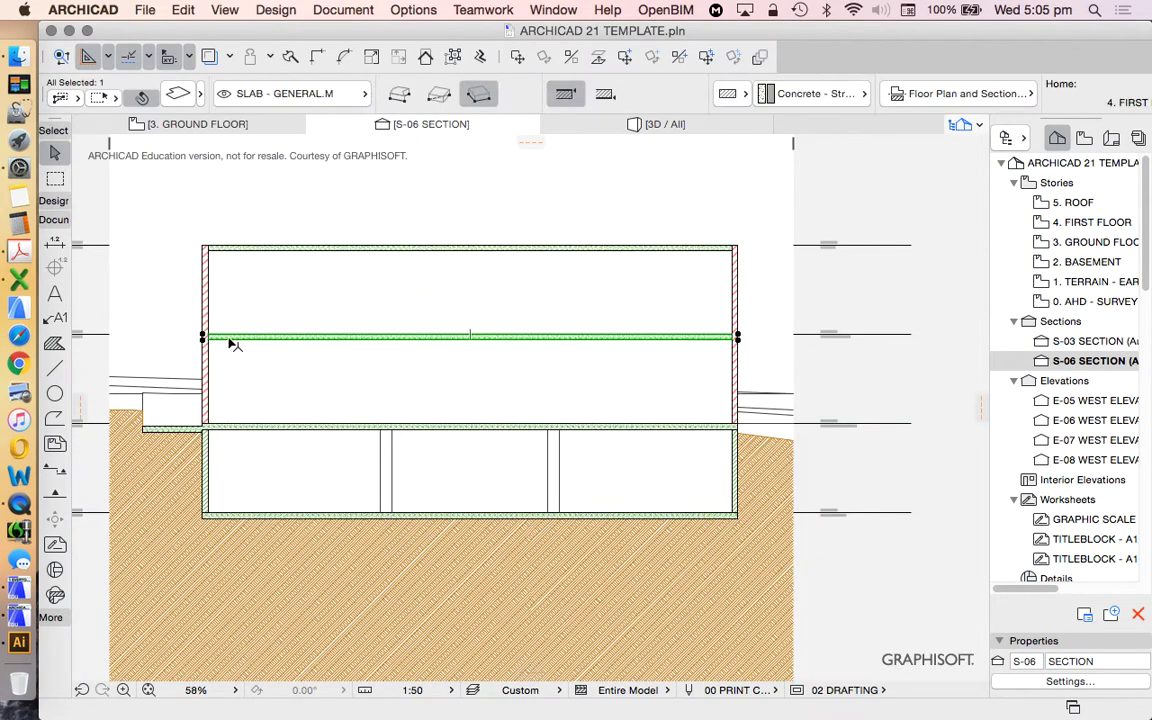
click(205, 294)
click(207, 361)
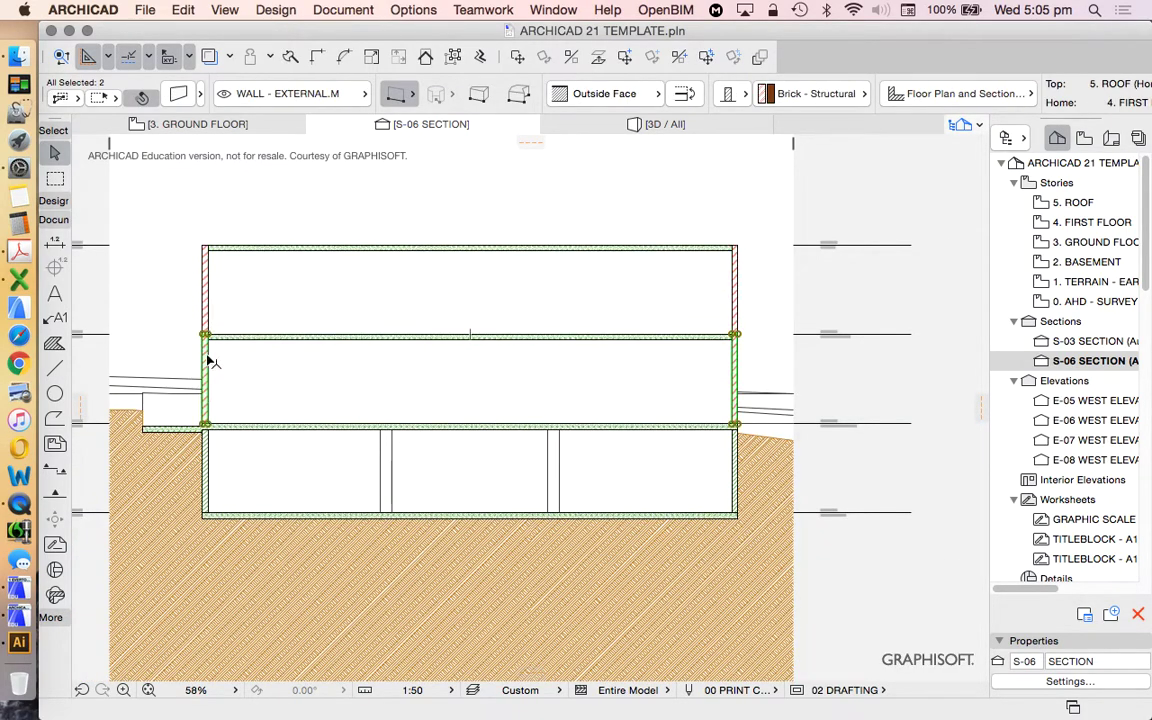
scroll(180, 326, up, 4)
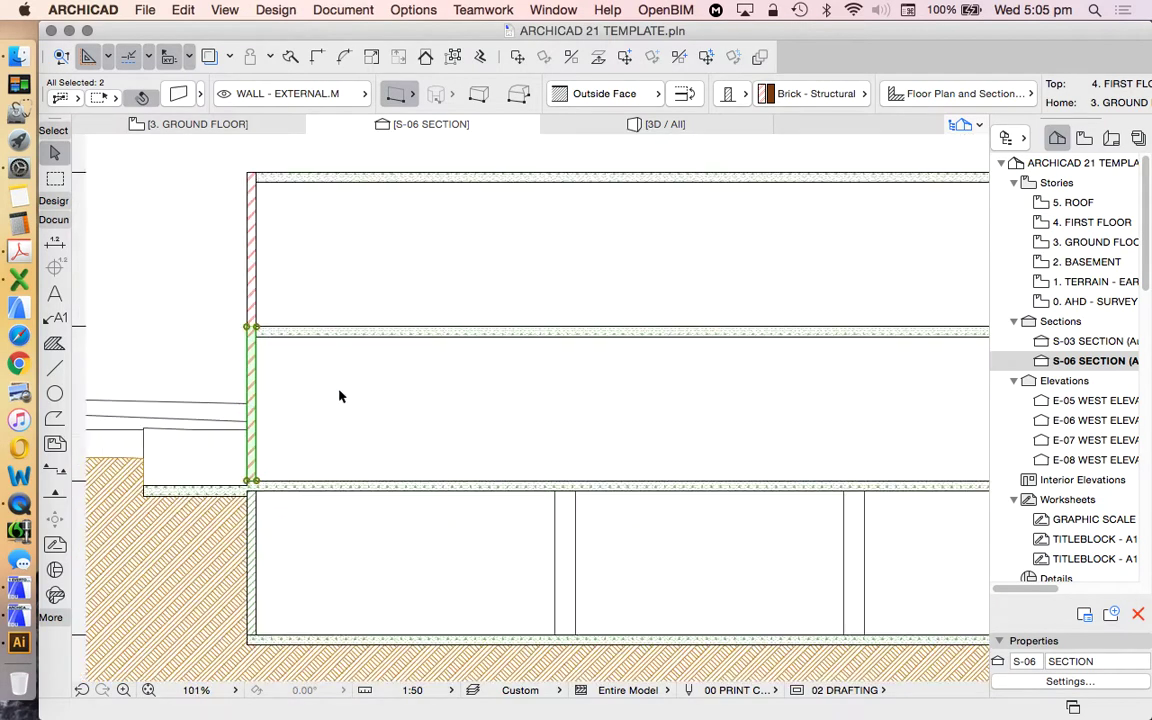
scroll(339, 393, down, 6)
scroll(329, 306, up, 2)
click(302, 352)
click(297, 356)
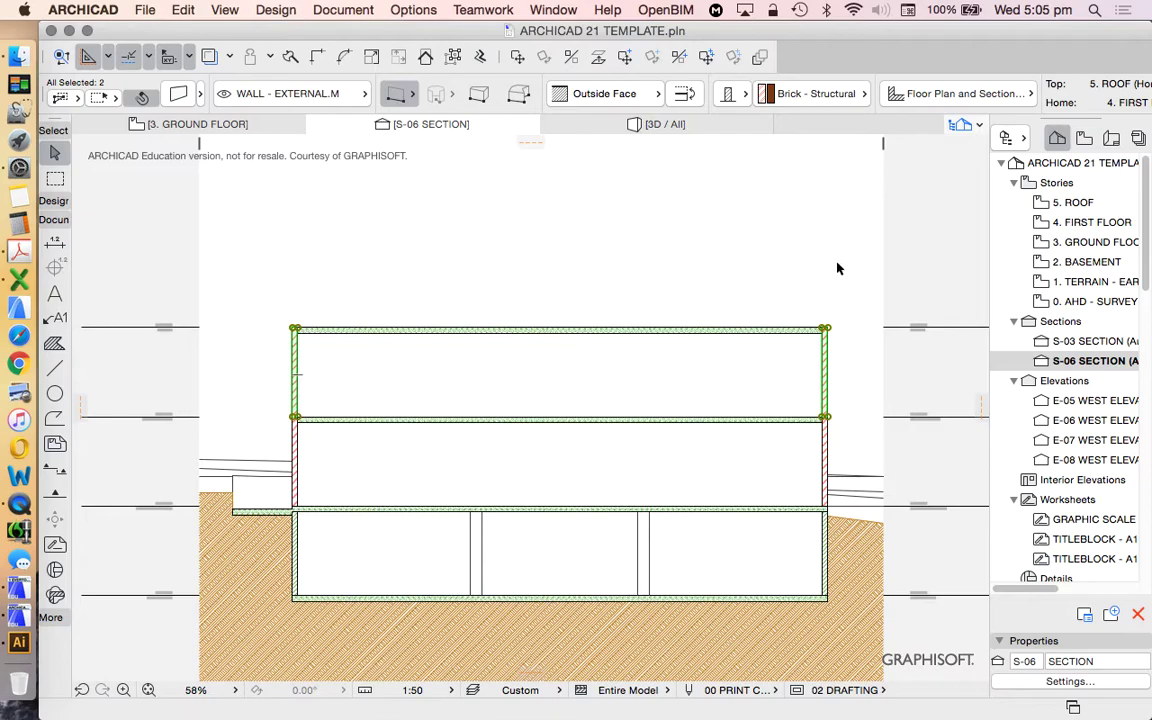
Open the roof story plan and set the default wall's top to Not Linked with a height of 1000 mm.
double_click(1045, 202)
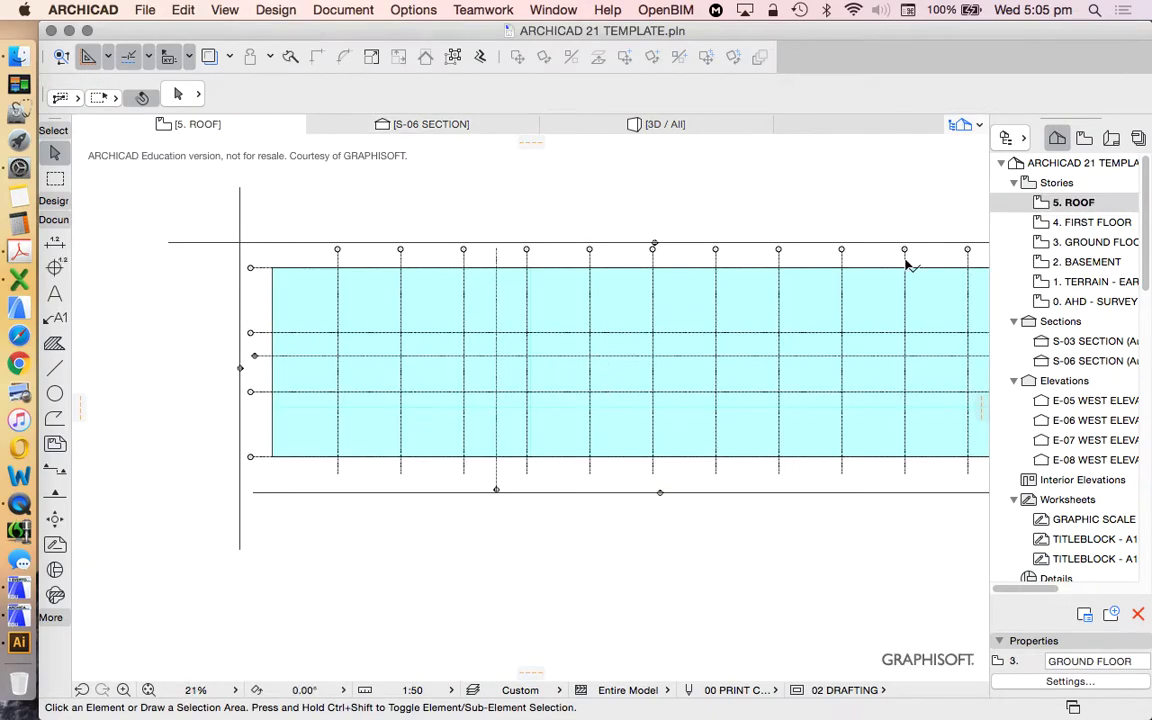
click(53, 200)
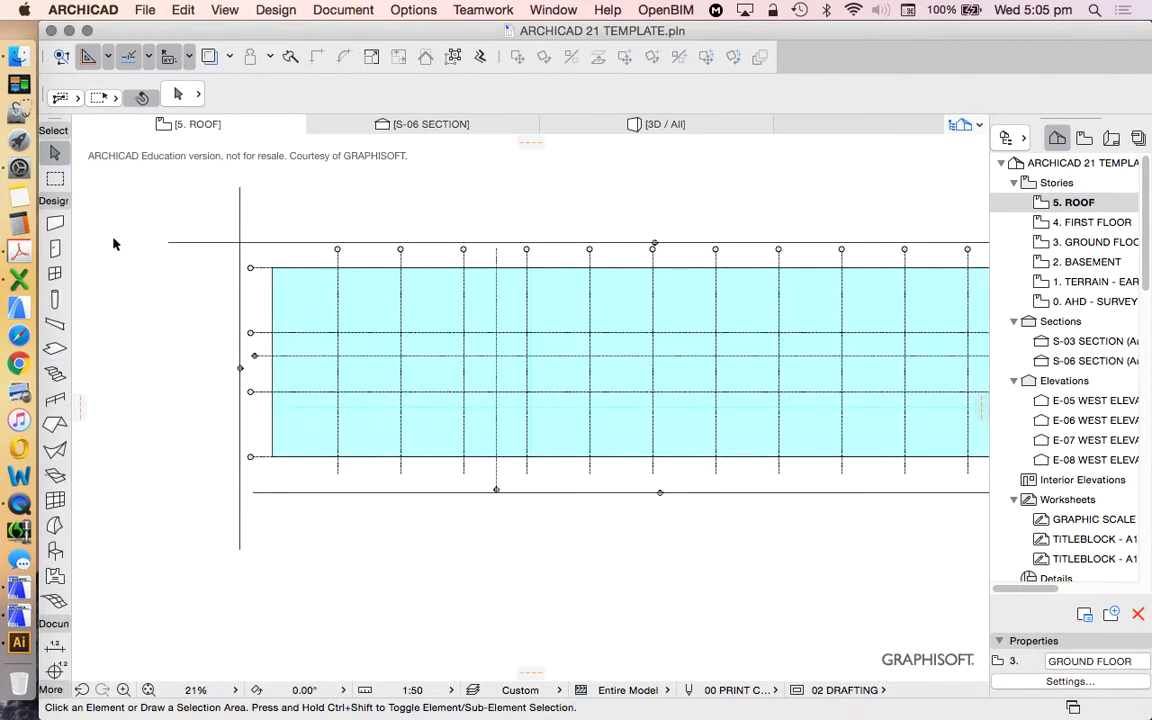
click(55, 224)
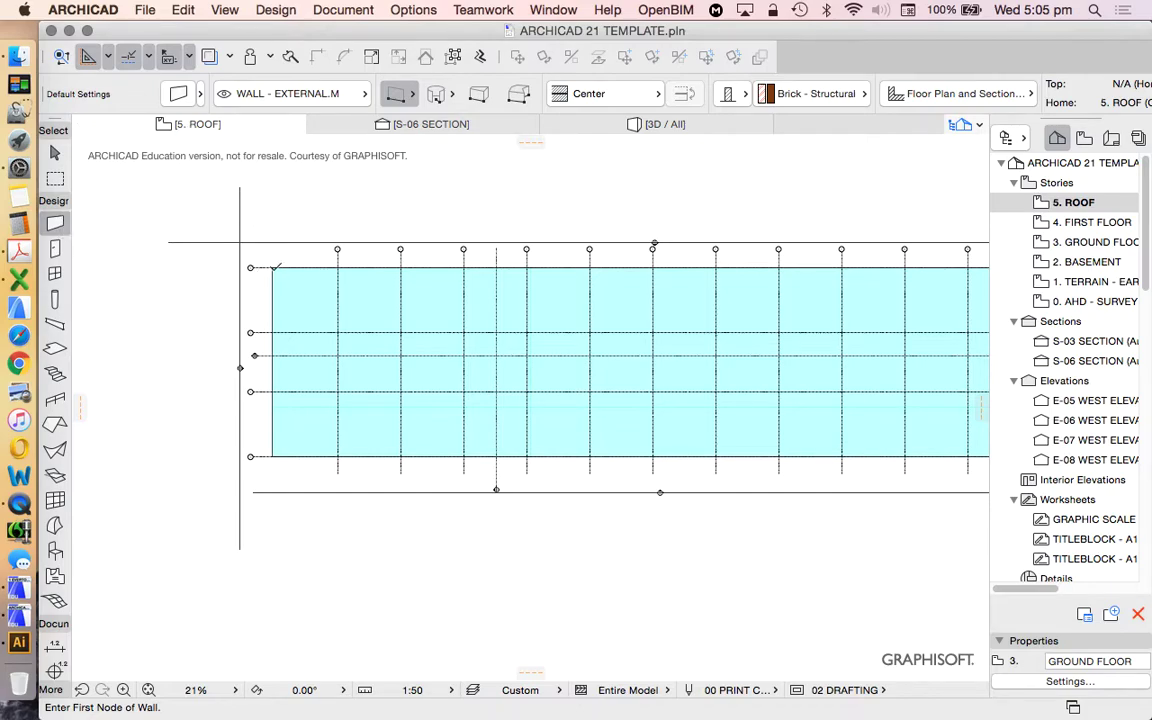
key(super+t)
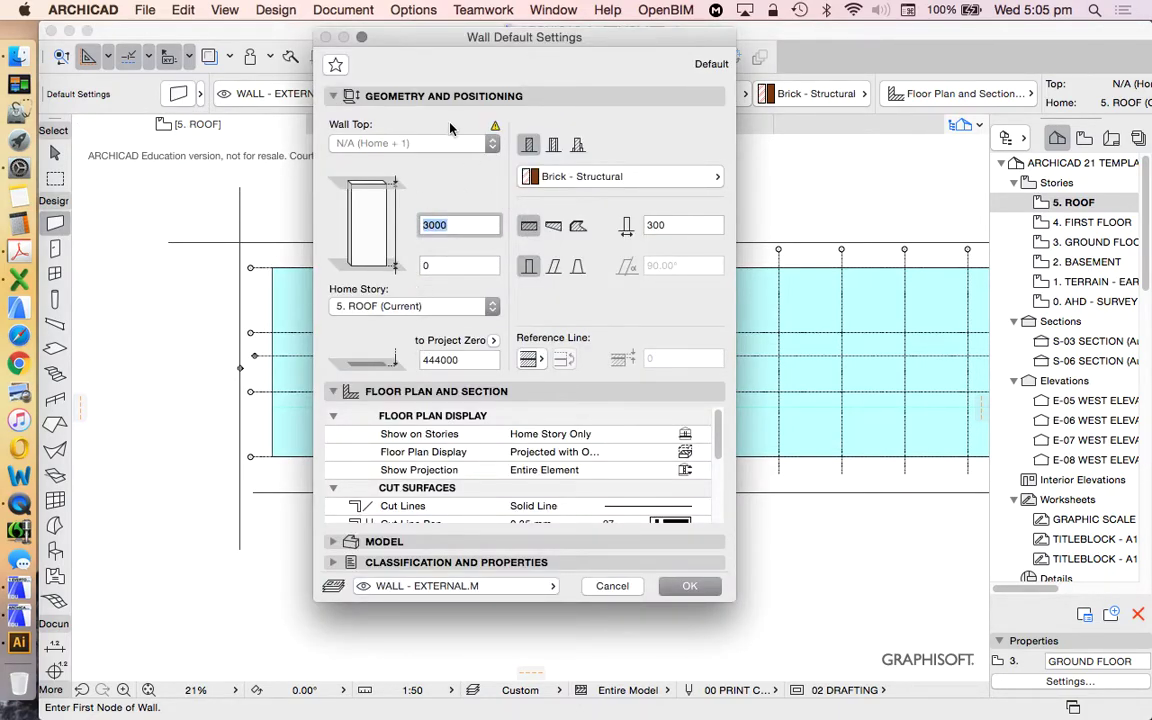
click(447, 146)
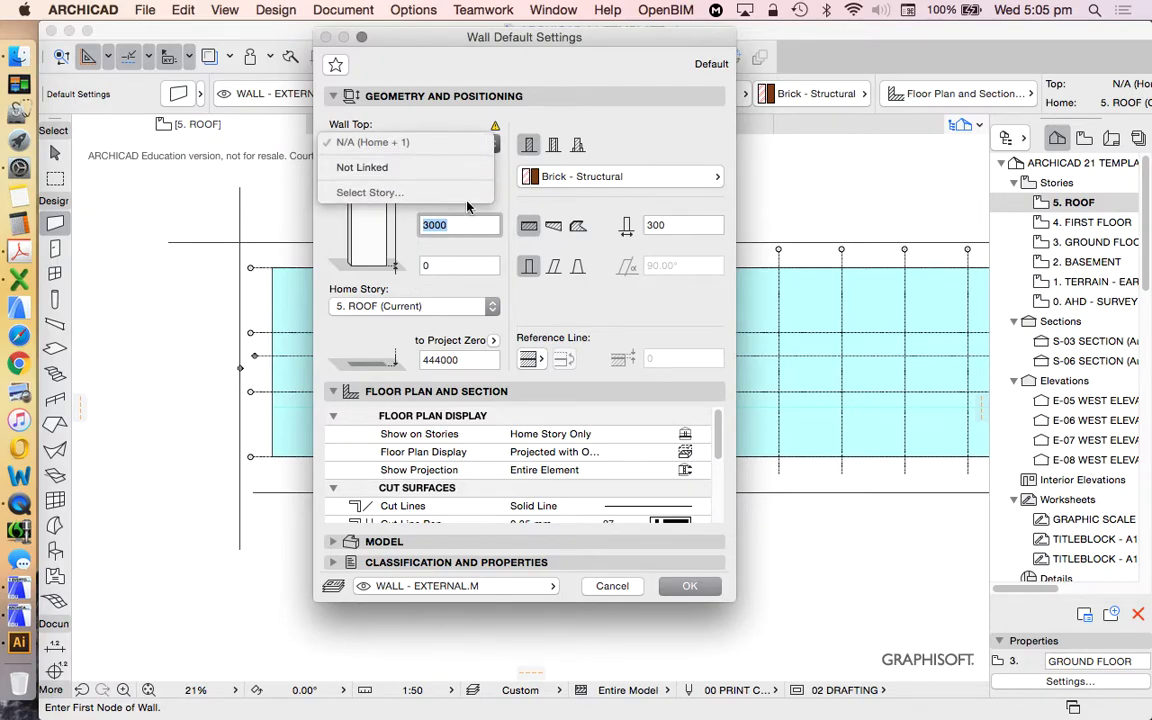
click(362, 172)
text(1000)
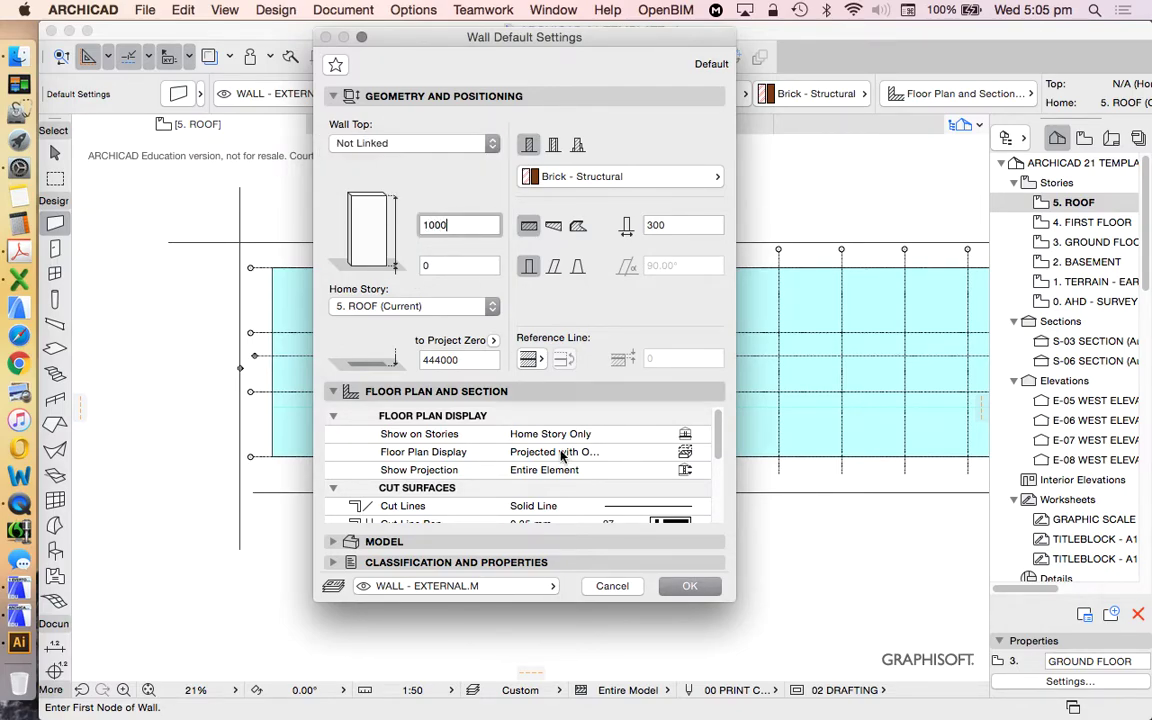
click(686, 582)
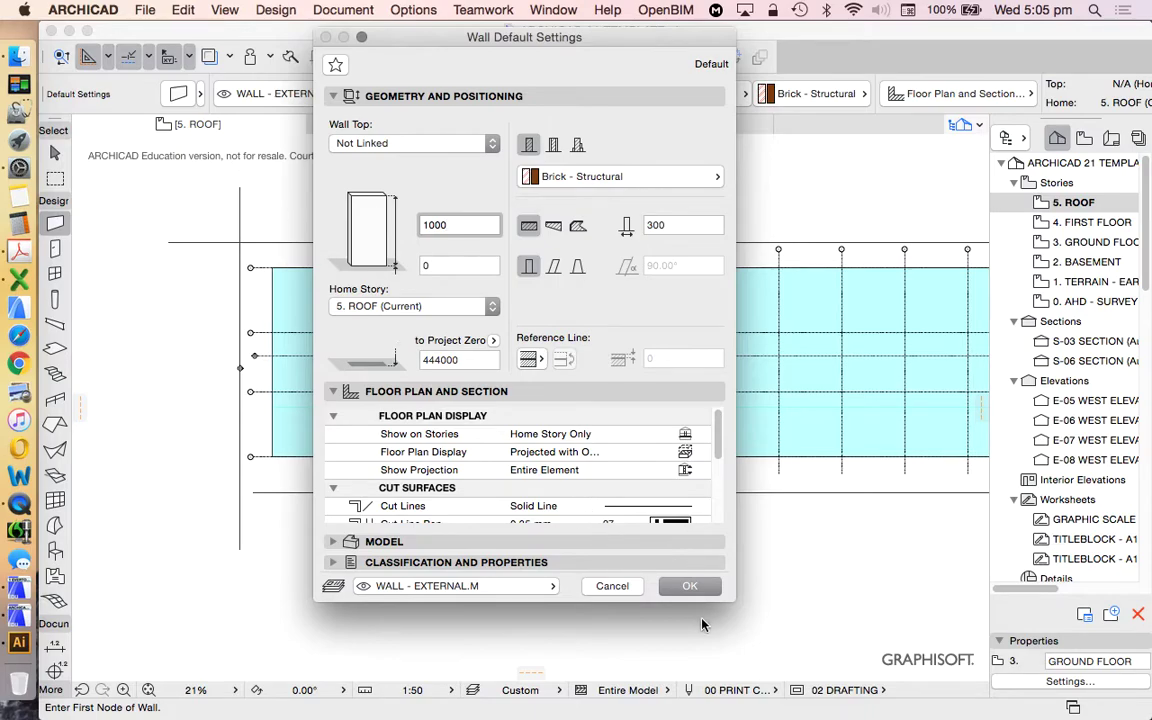
Draw a 74000 by 18000 mm rectangle of parapet walls around the roof outline, with the reference line on the outside face.
click(272, 267)
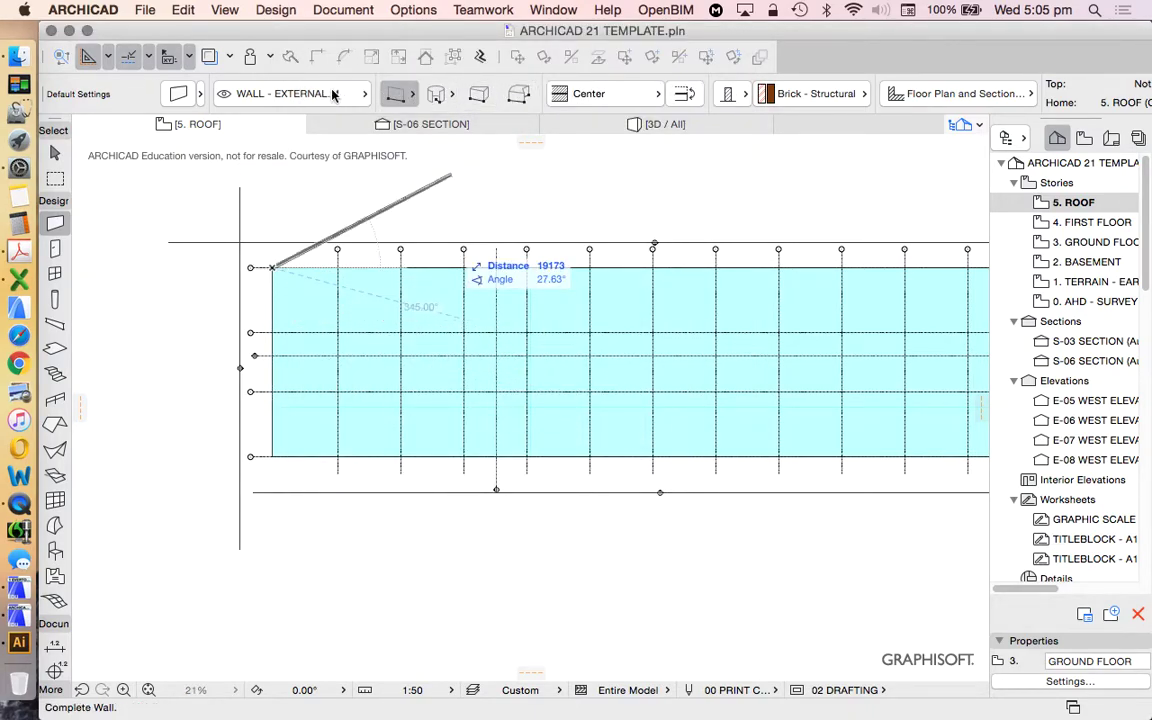
click(398, 95)
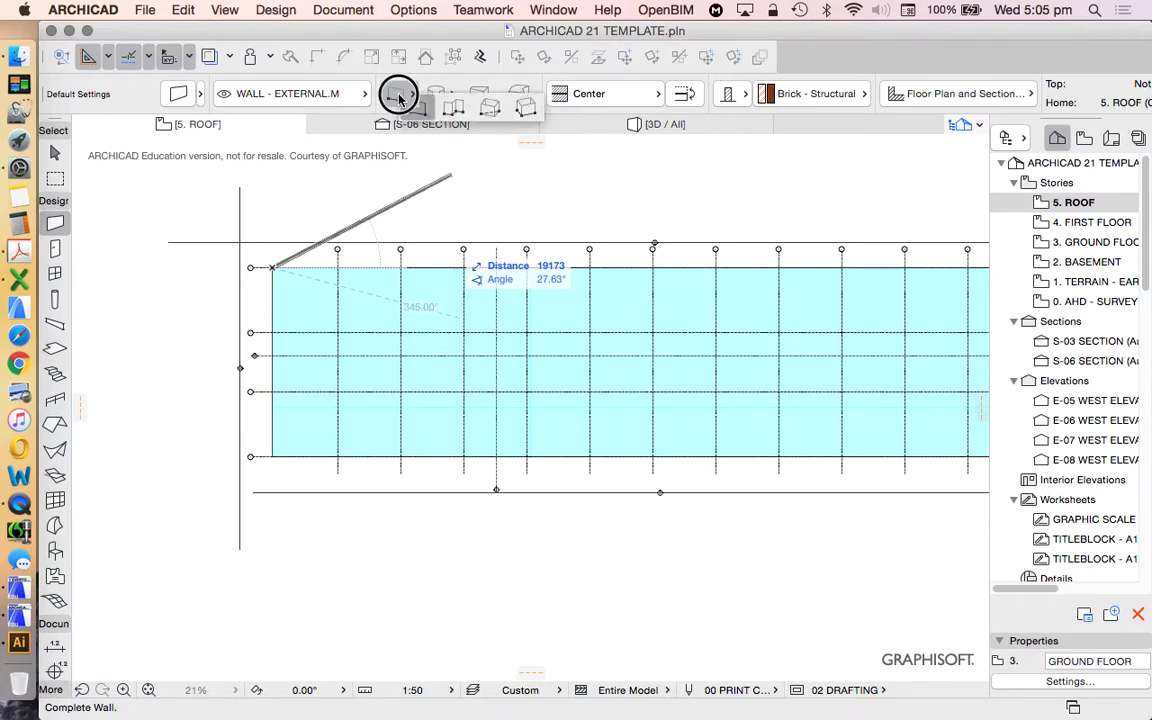
click(488, 108)
scroll(423, 278, down, 2)
scroll(423, 278, down, 3)
scroll(560, 330, up, 8)
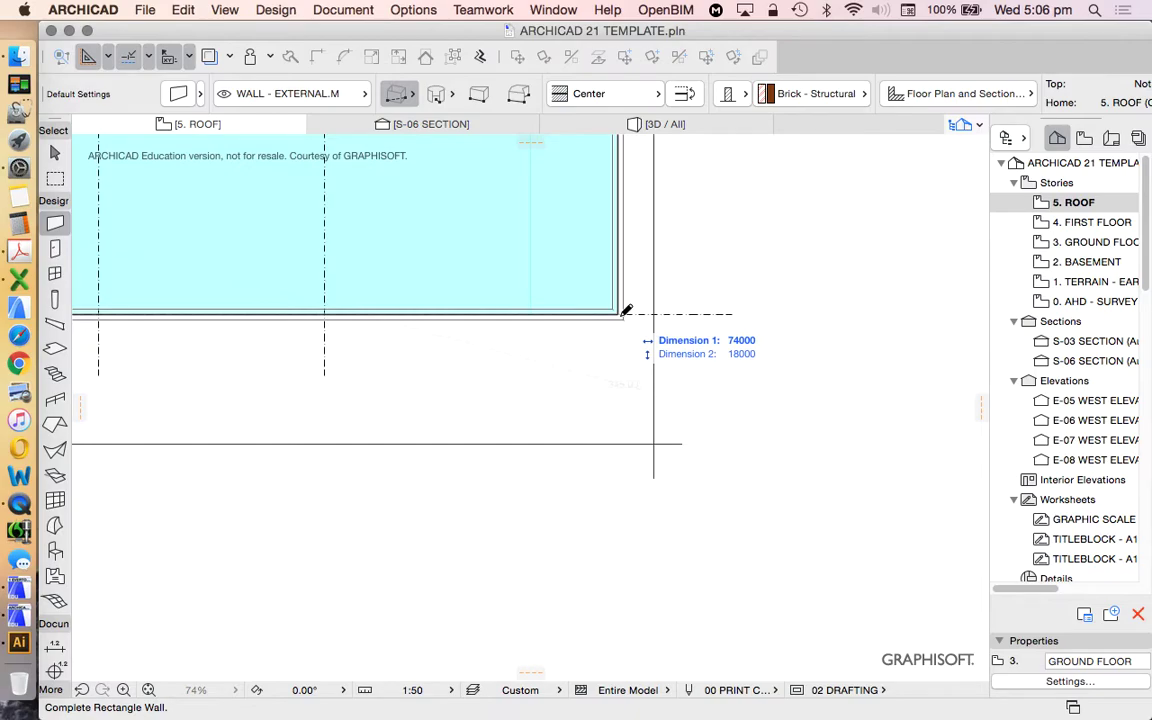
key(super+t)
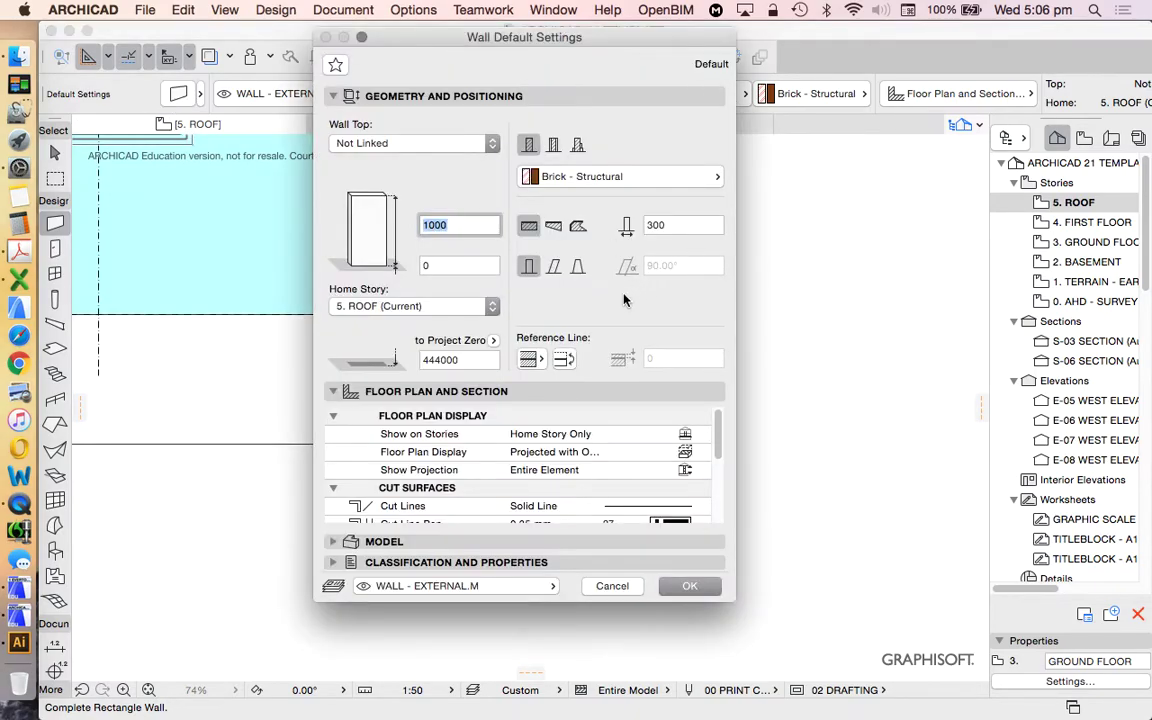
click(530, 359)
click(575, 382)
click(690, 586)
click(617, 314)
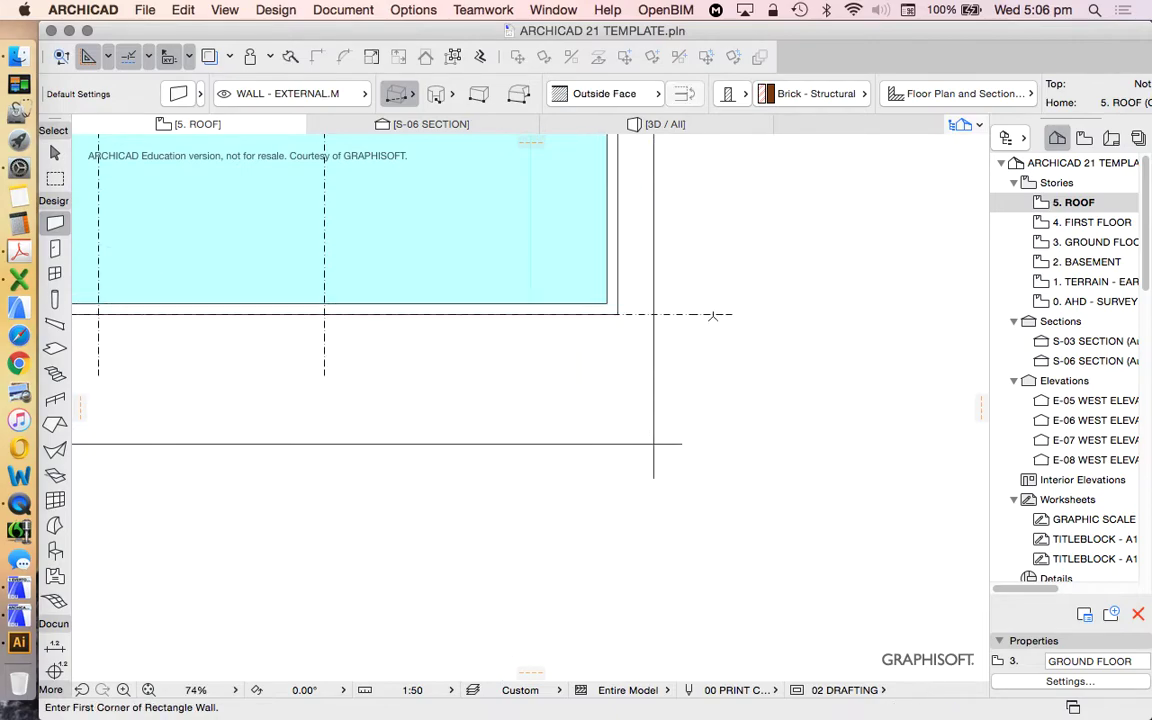
Show the model in 3D and examine the parapet walls around the roof near the building's short end.
right_click(788, 288)
click(880, 548)
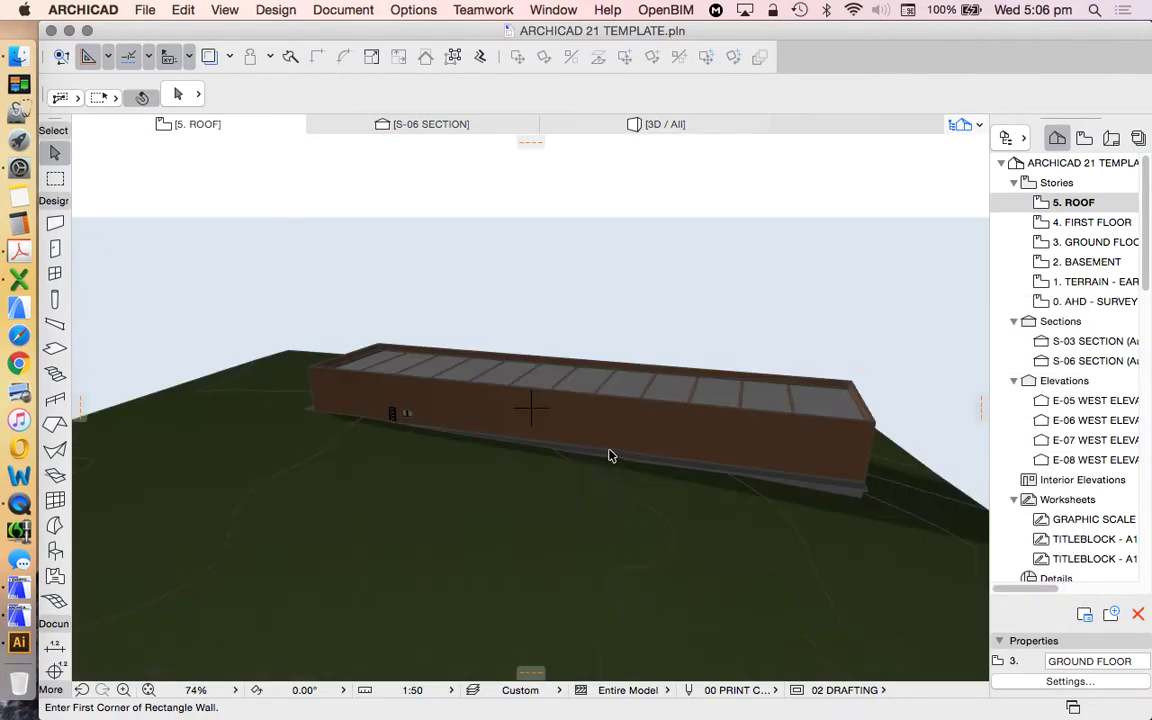
scroll(768, 437, up, 5)
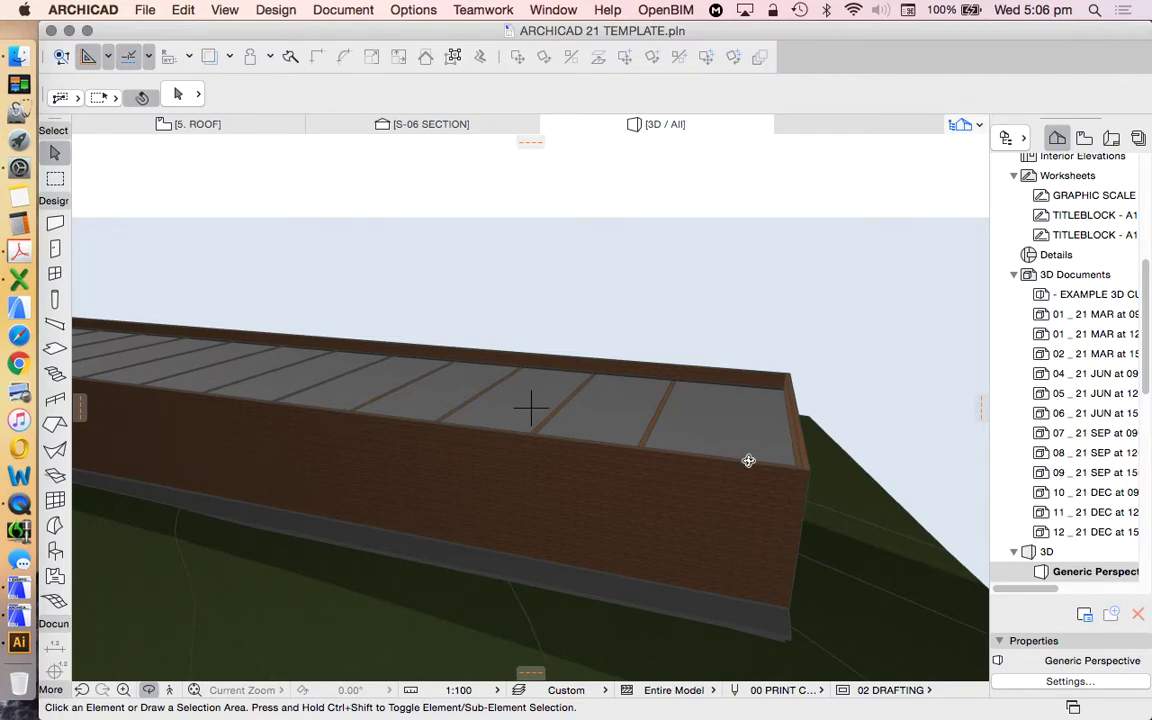
scroll(1045, 207, up, 5)
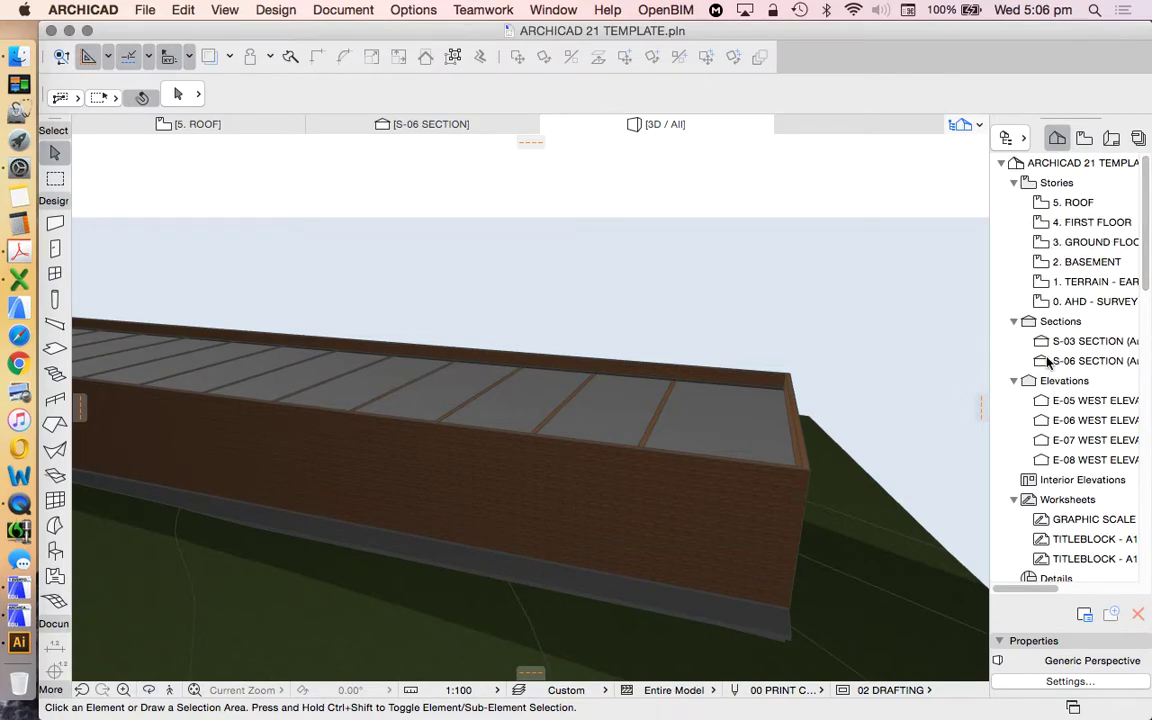
Open section S-03 and examine how the parapet sits on the end wall and roof slab.
double_click(1076, 343)
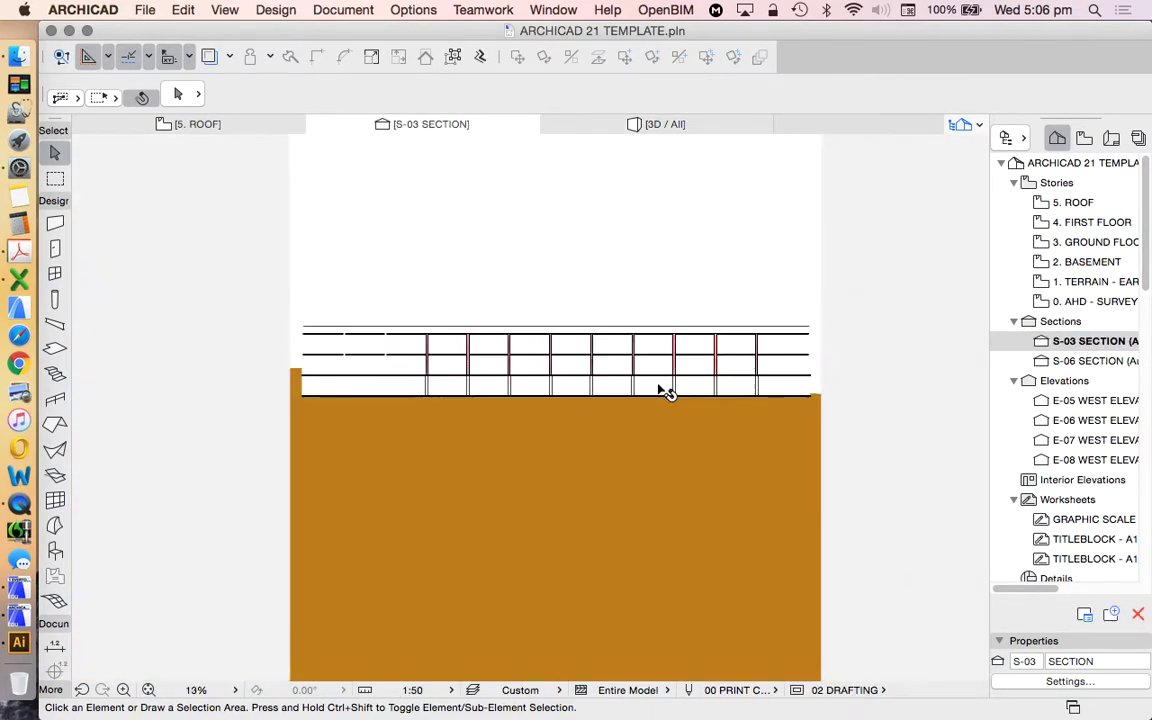
scroll(257, 324, up, 5)
scroll(321, 311, down, 5)
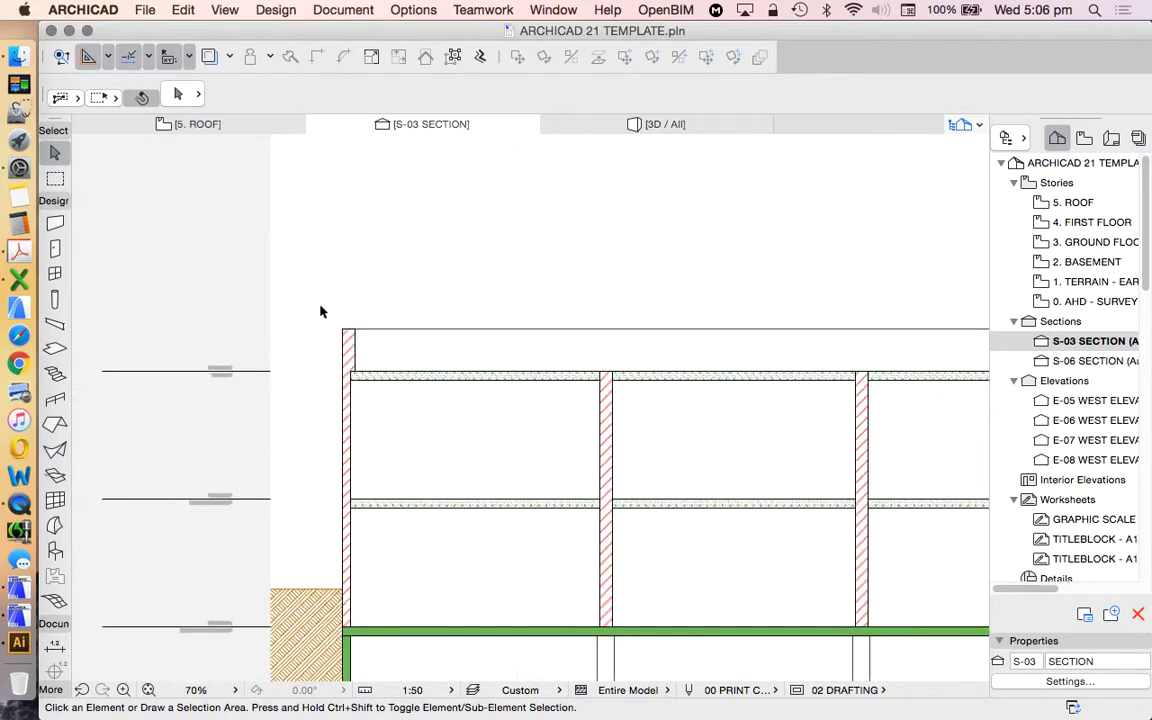
scroll(748, 365, up, 2)
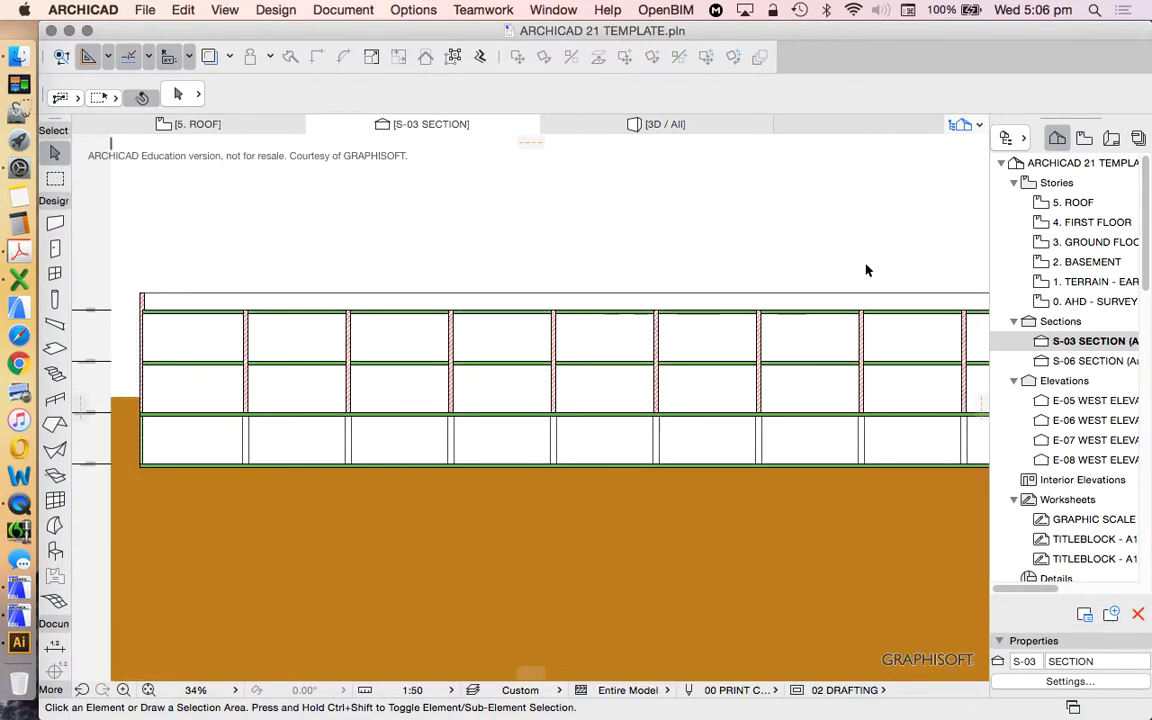
scroll(138, 355, up, 3)
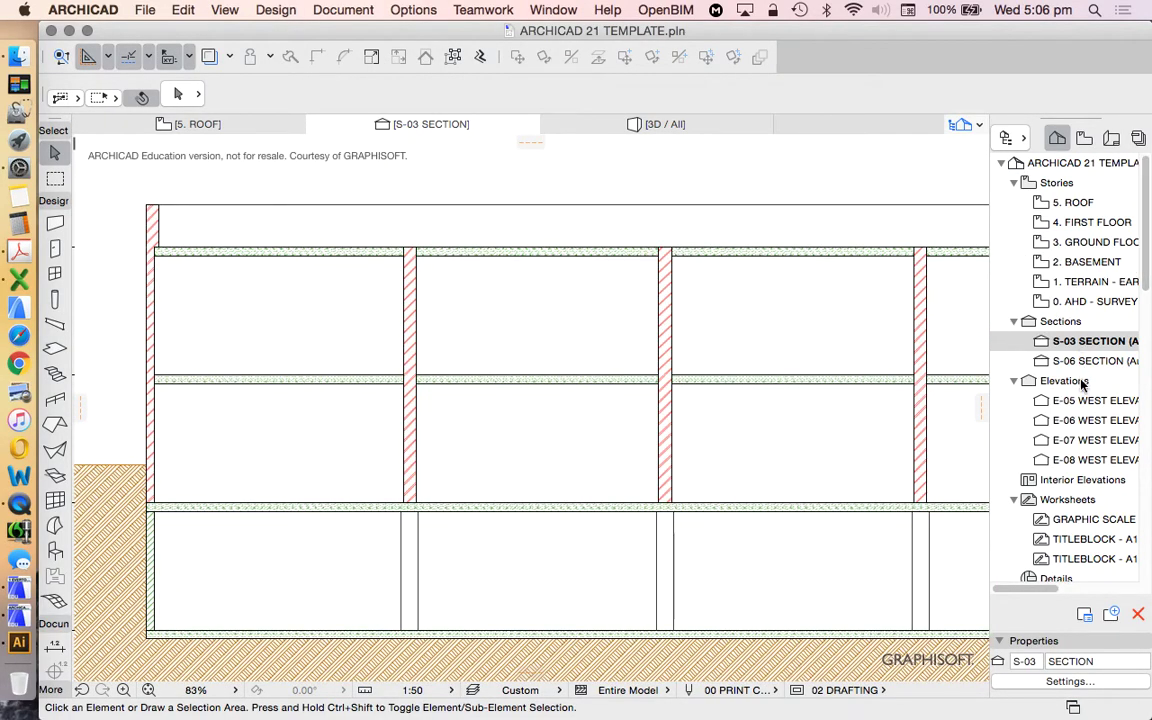
Open elevation E-05, select the parapet wall along the top of the long facade to check it, and clear the selection.
double_click(1080, 402)
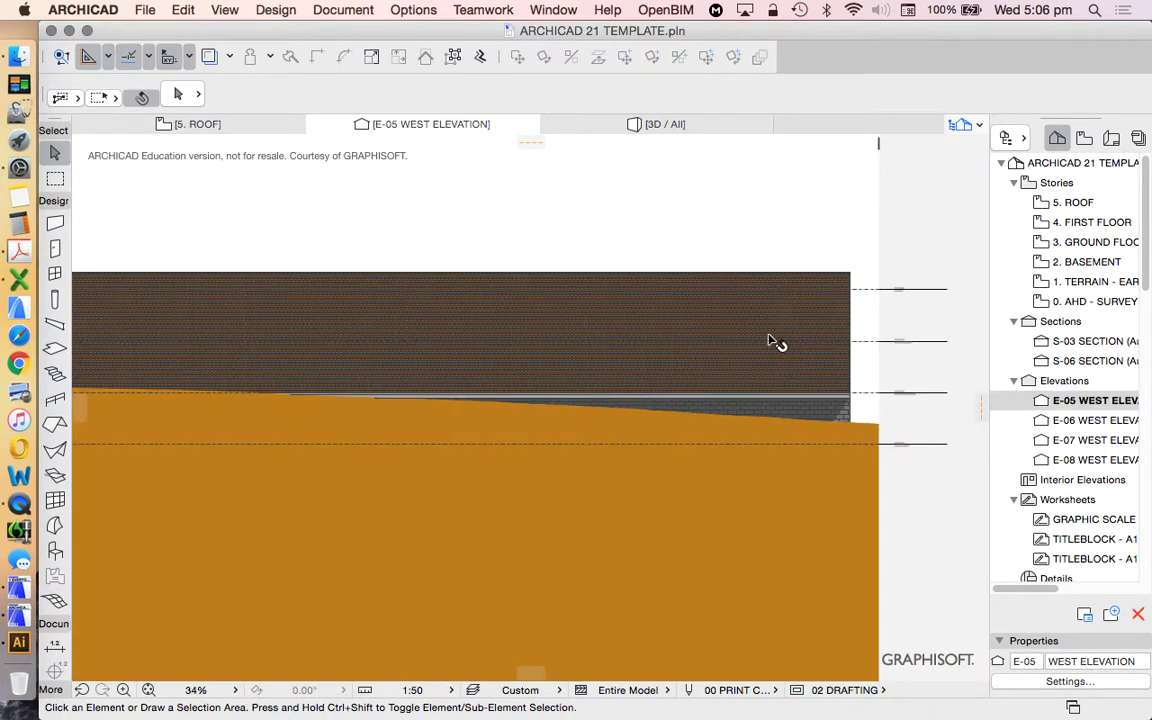
scroll(776, 342, up, 5)
click(689, 293)
scroll(800, 293, down, 5)
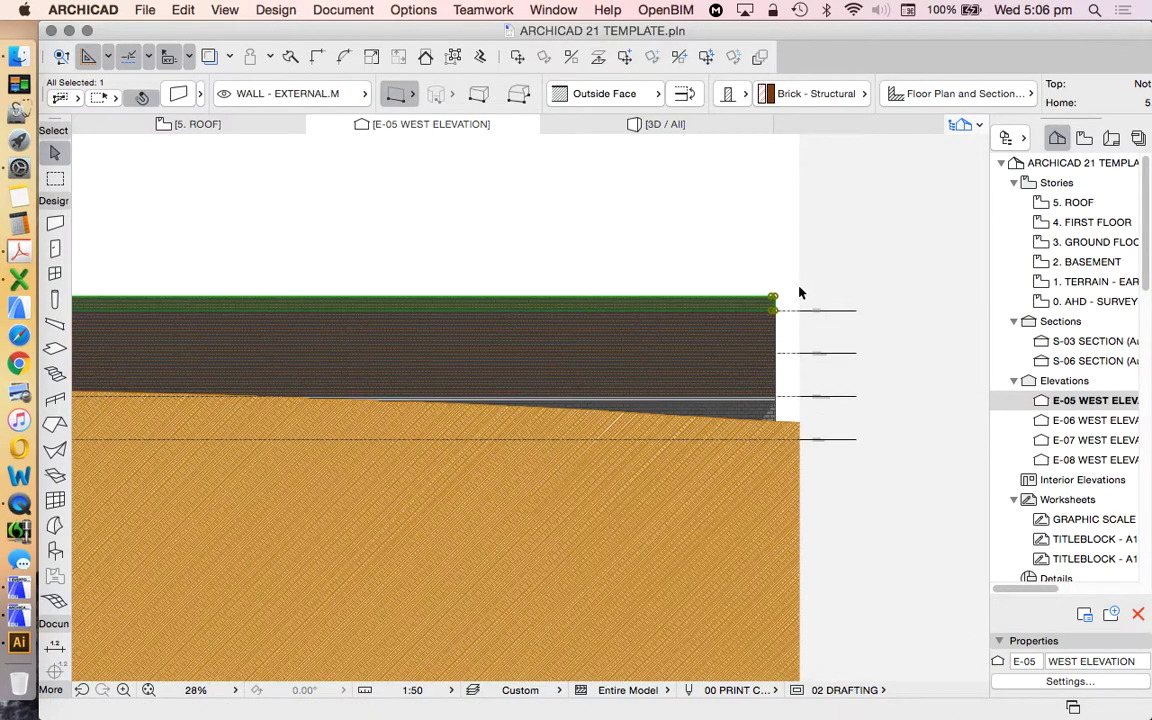
scroll(800, 293, down, 3)
click(645, 247)
Examine the full long facade in elevation E-05, including its parapet, openings, story lines and sloping terrain.
scroll(620, 250, up, 2)
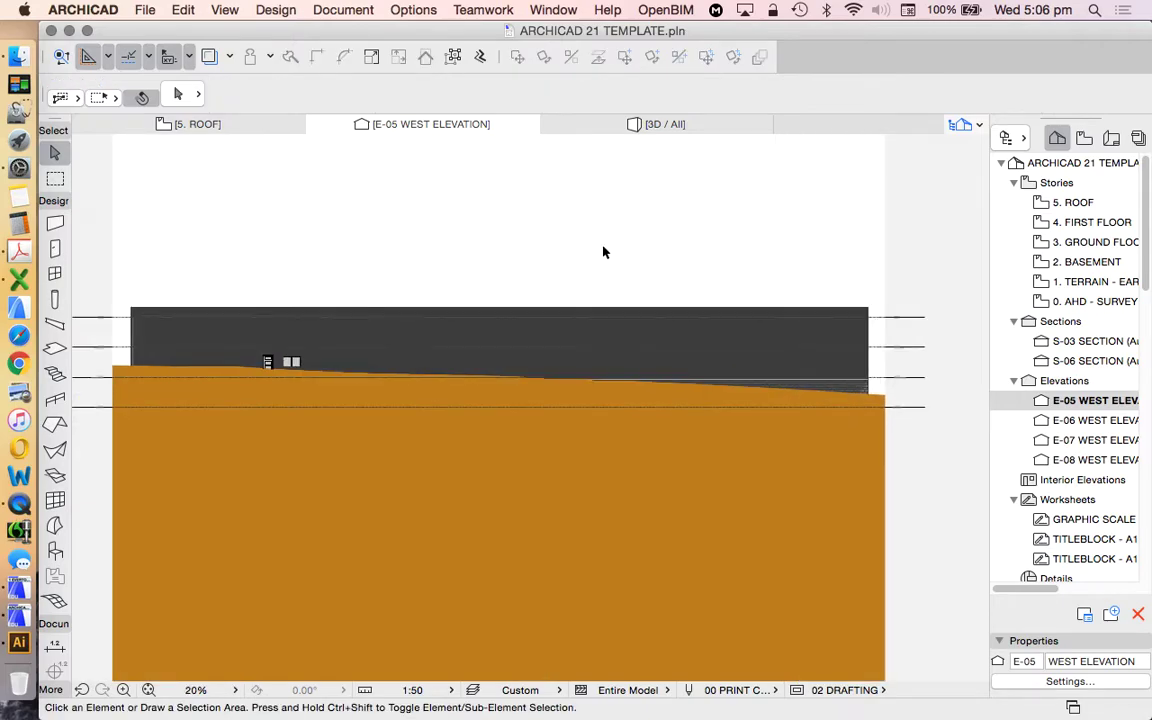
scroll(700, 432, down, 2)
scroll(609, 298, up, 3)
scroll(546, 353, down, 3)
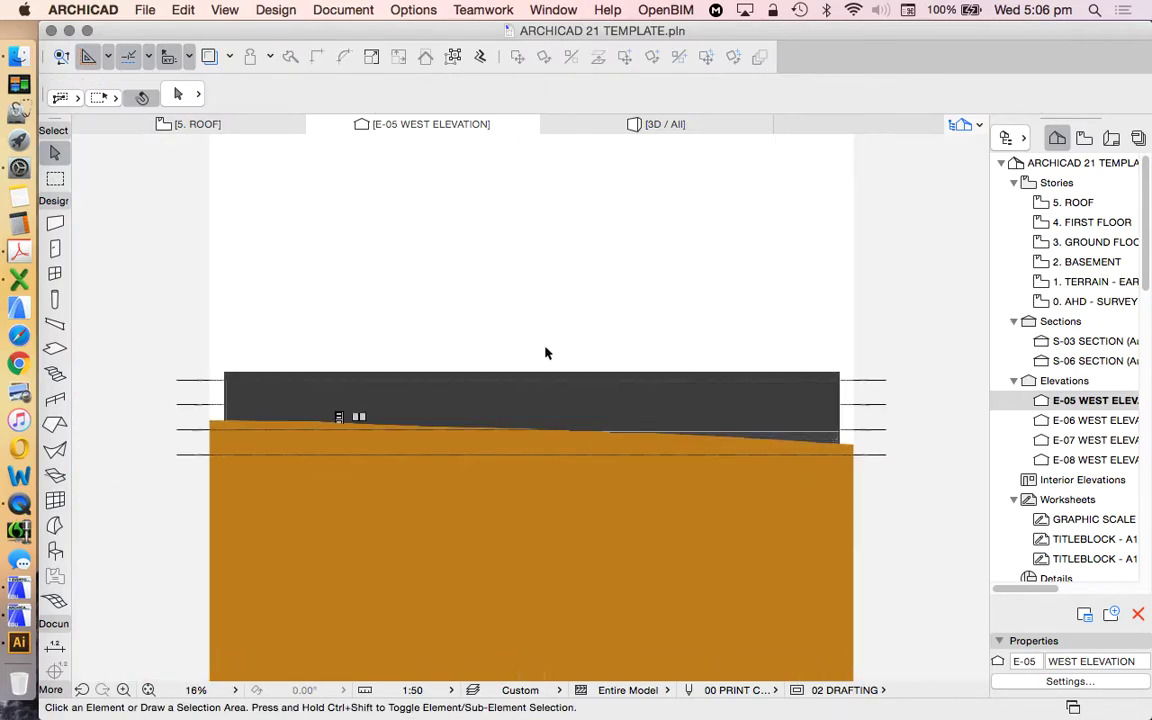
scroll(309, 380, up, 8)
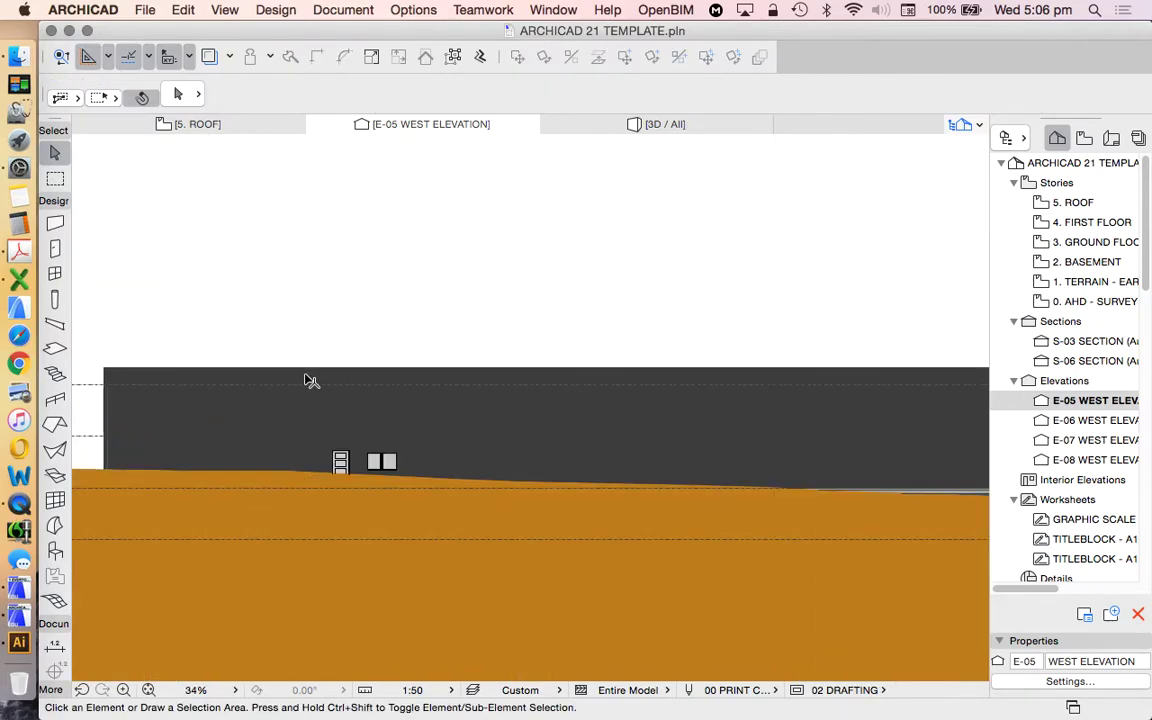
scroll(430, 365, down, 4)
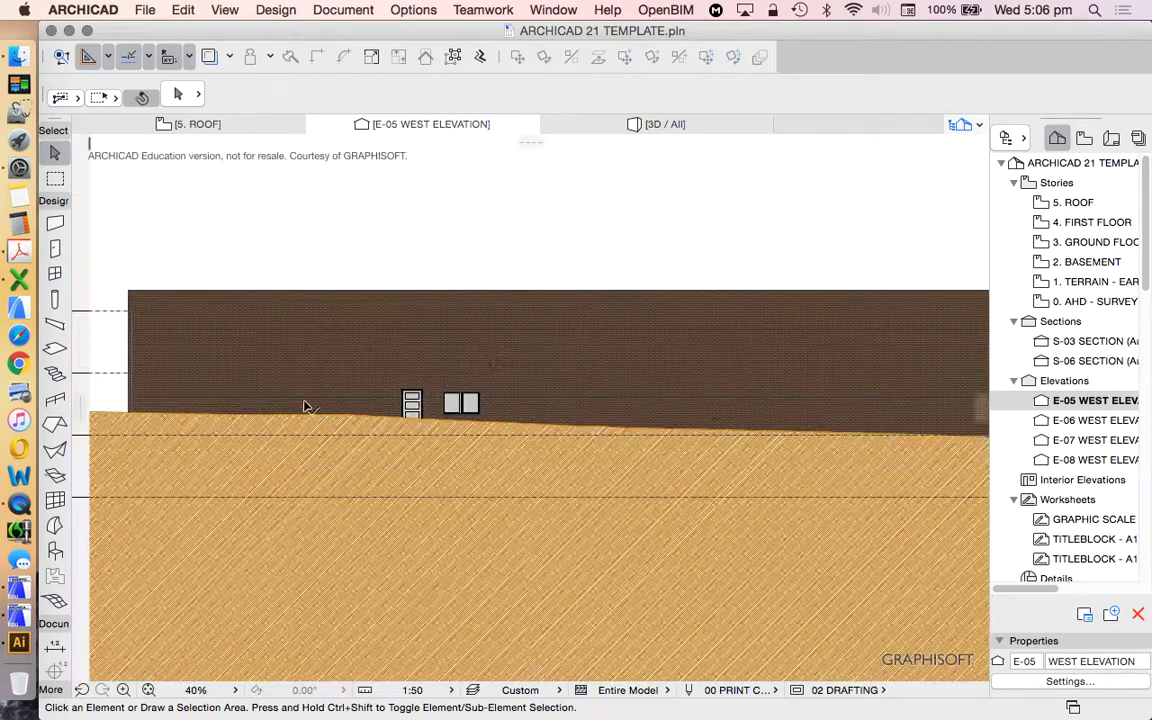
scroll(330, 406, down, 3)
scroll(365, 368, down, 1)
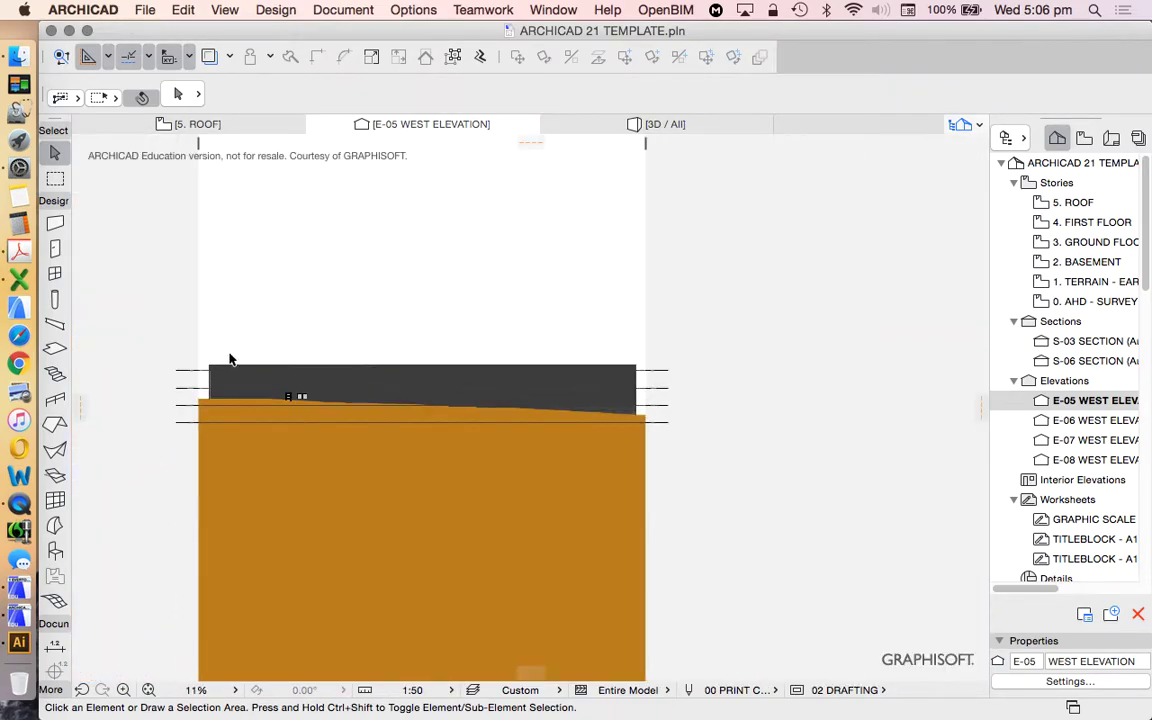
scroll(235, 360, up, 1)
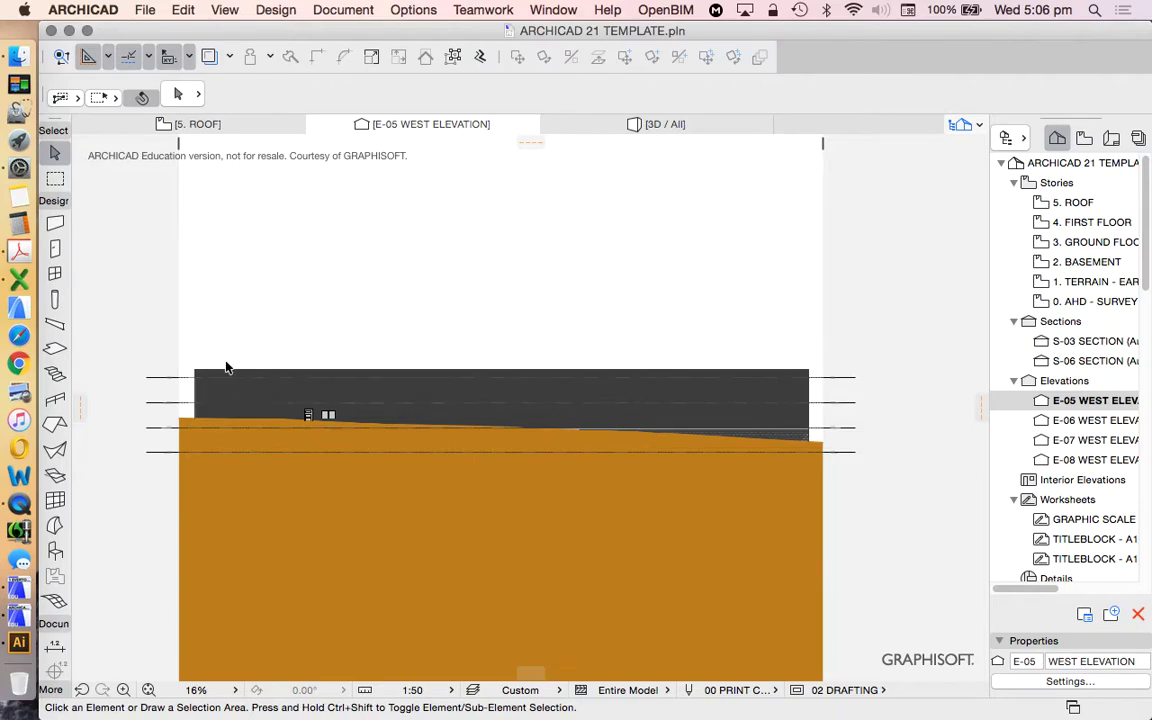